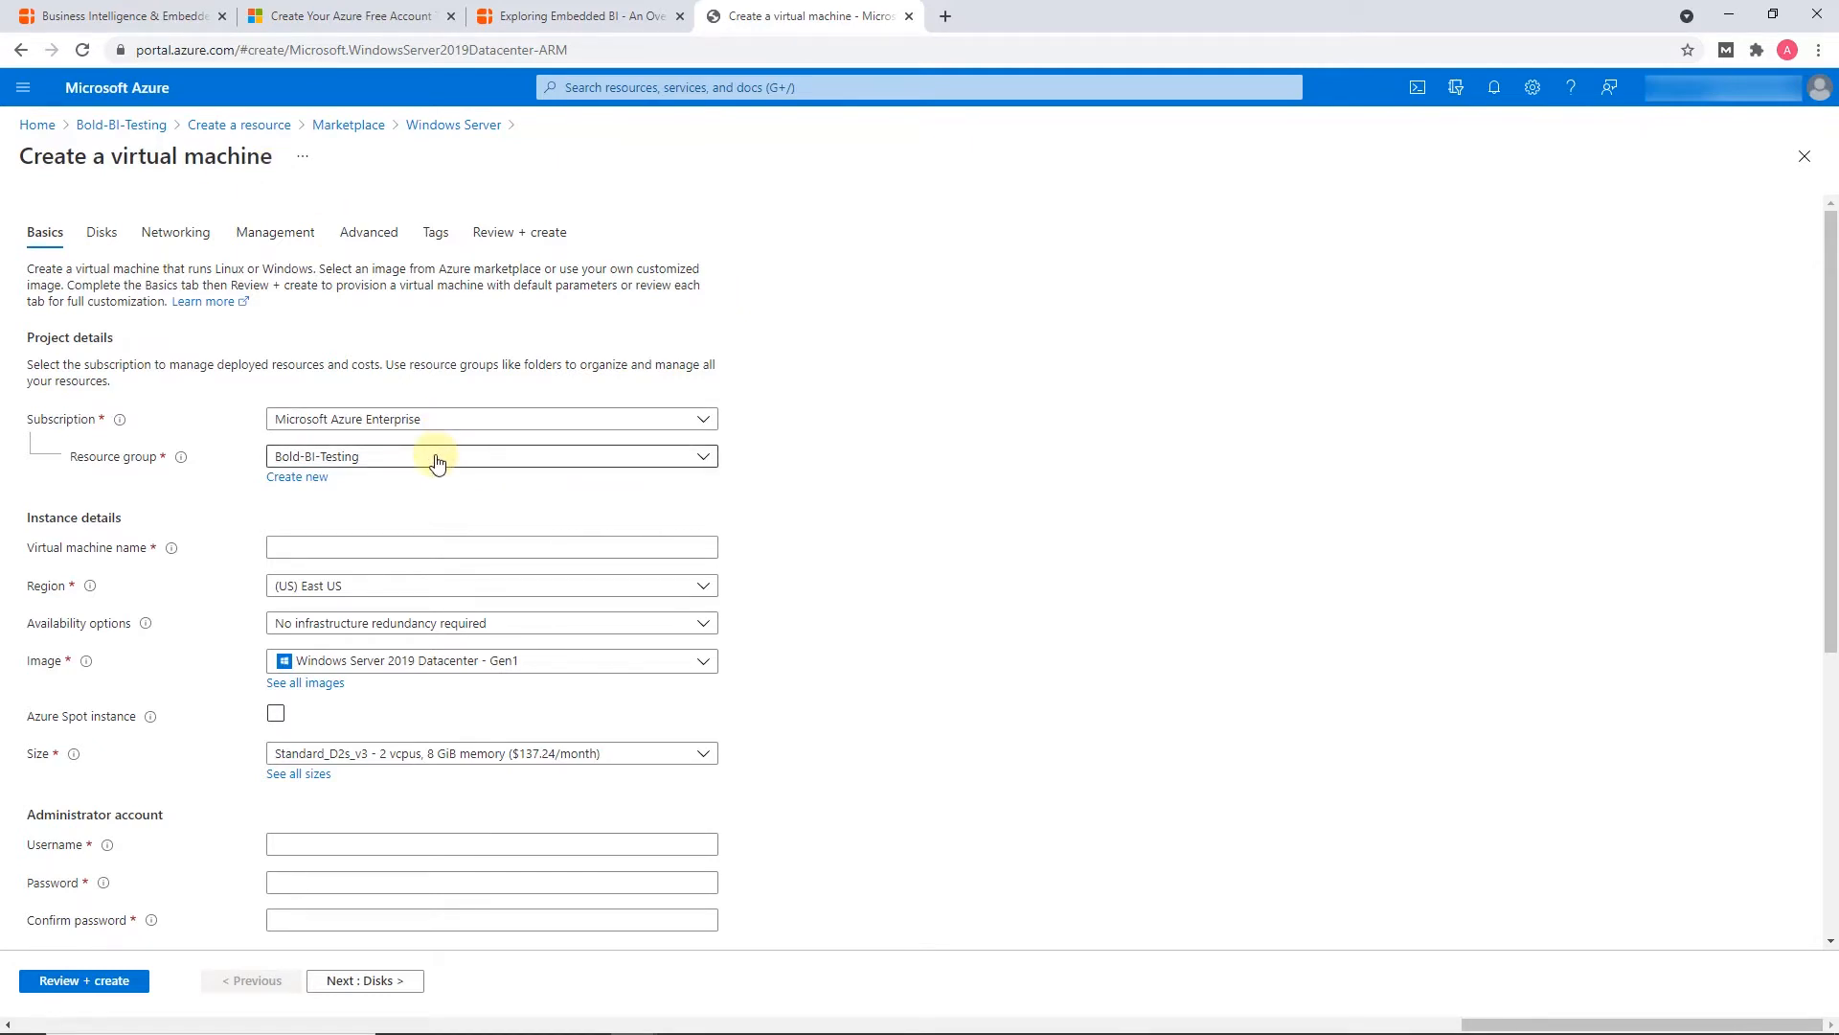
Name the virtual machine VM-Testing and select the Standard_D2s_v3 size with 2 vcpus and 8 GiB memory
left_click(378, 542)
type("VM-Testing")
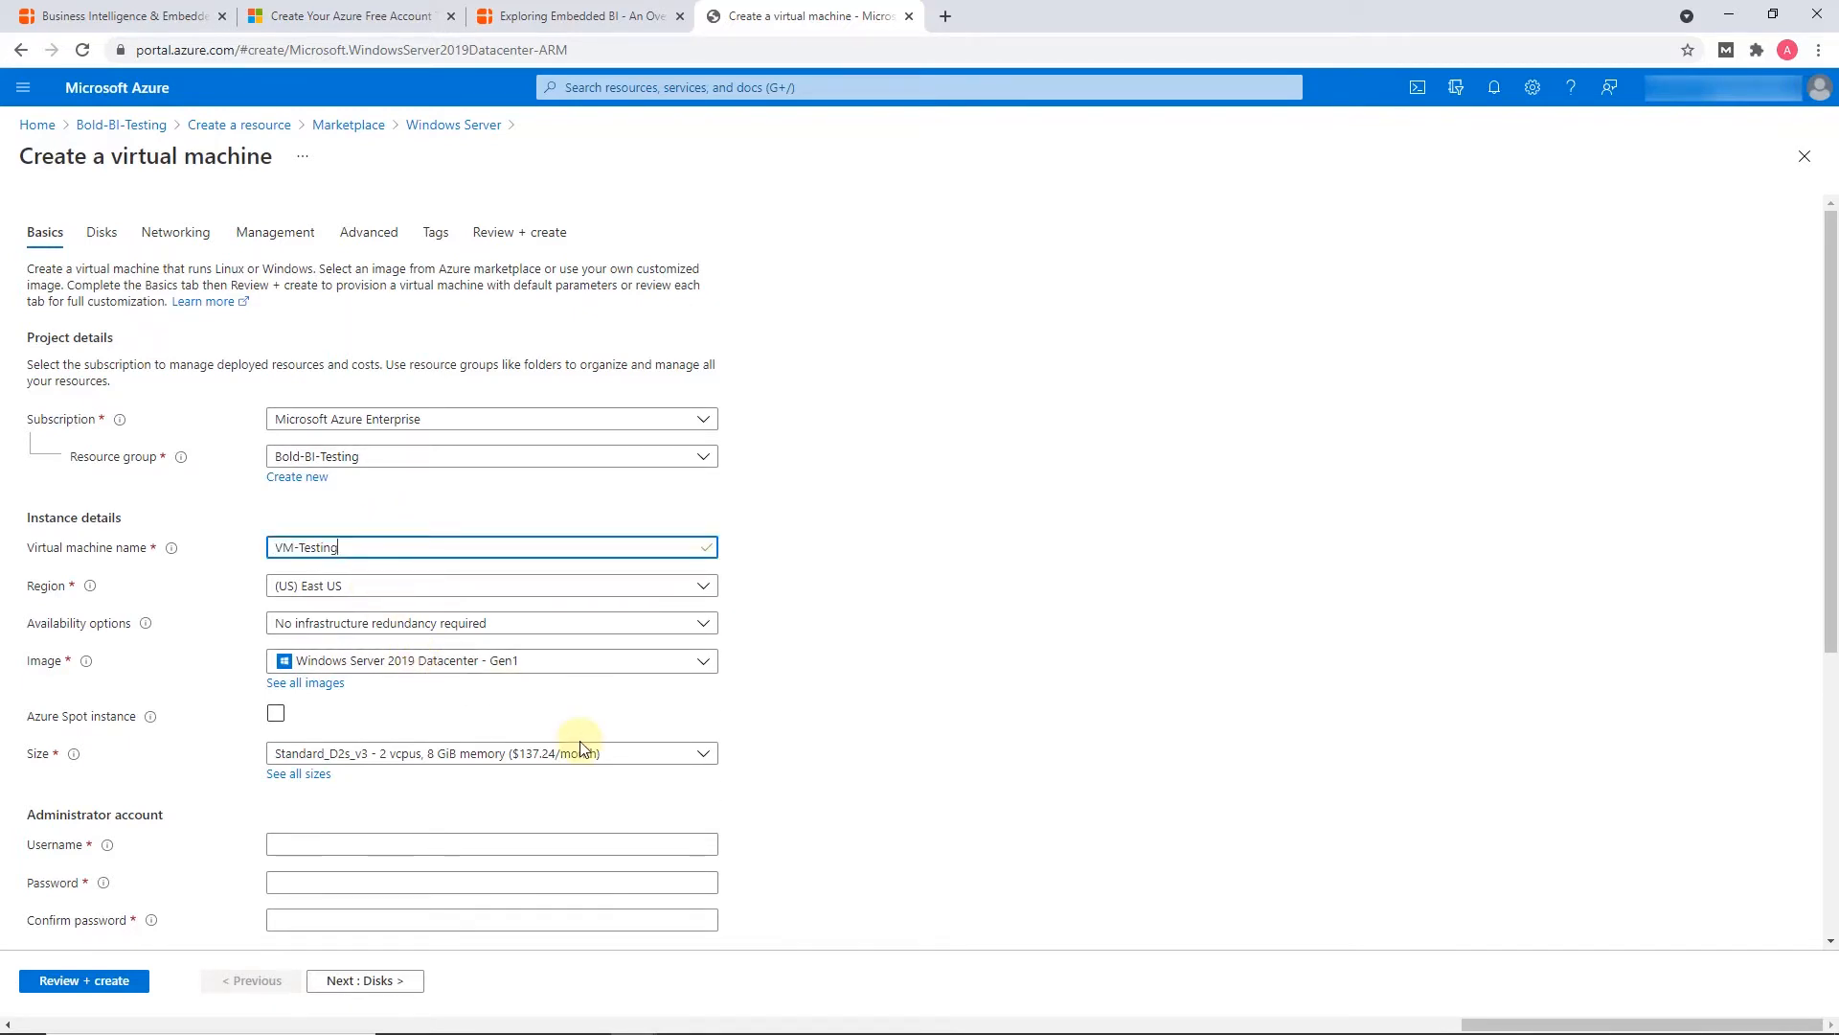
left_click(640, 758)
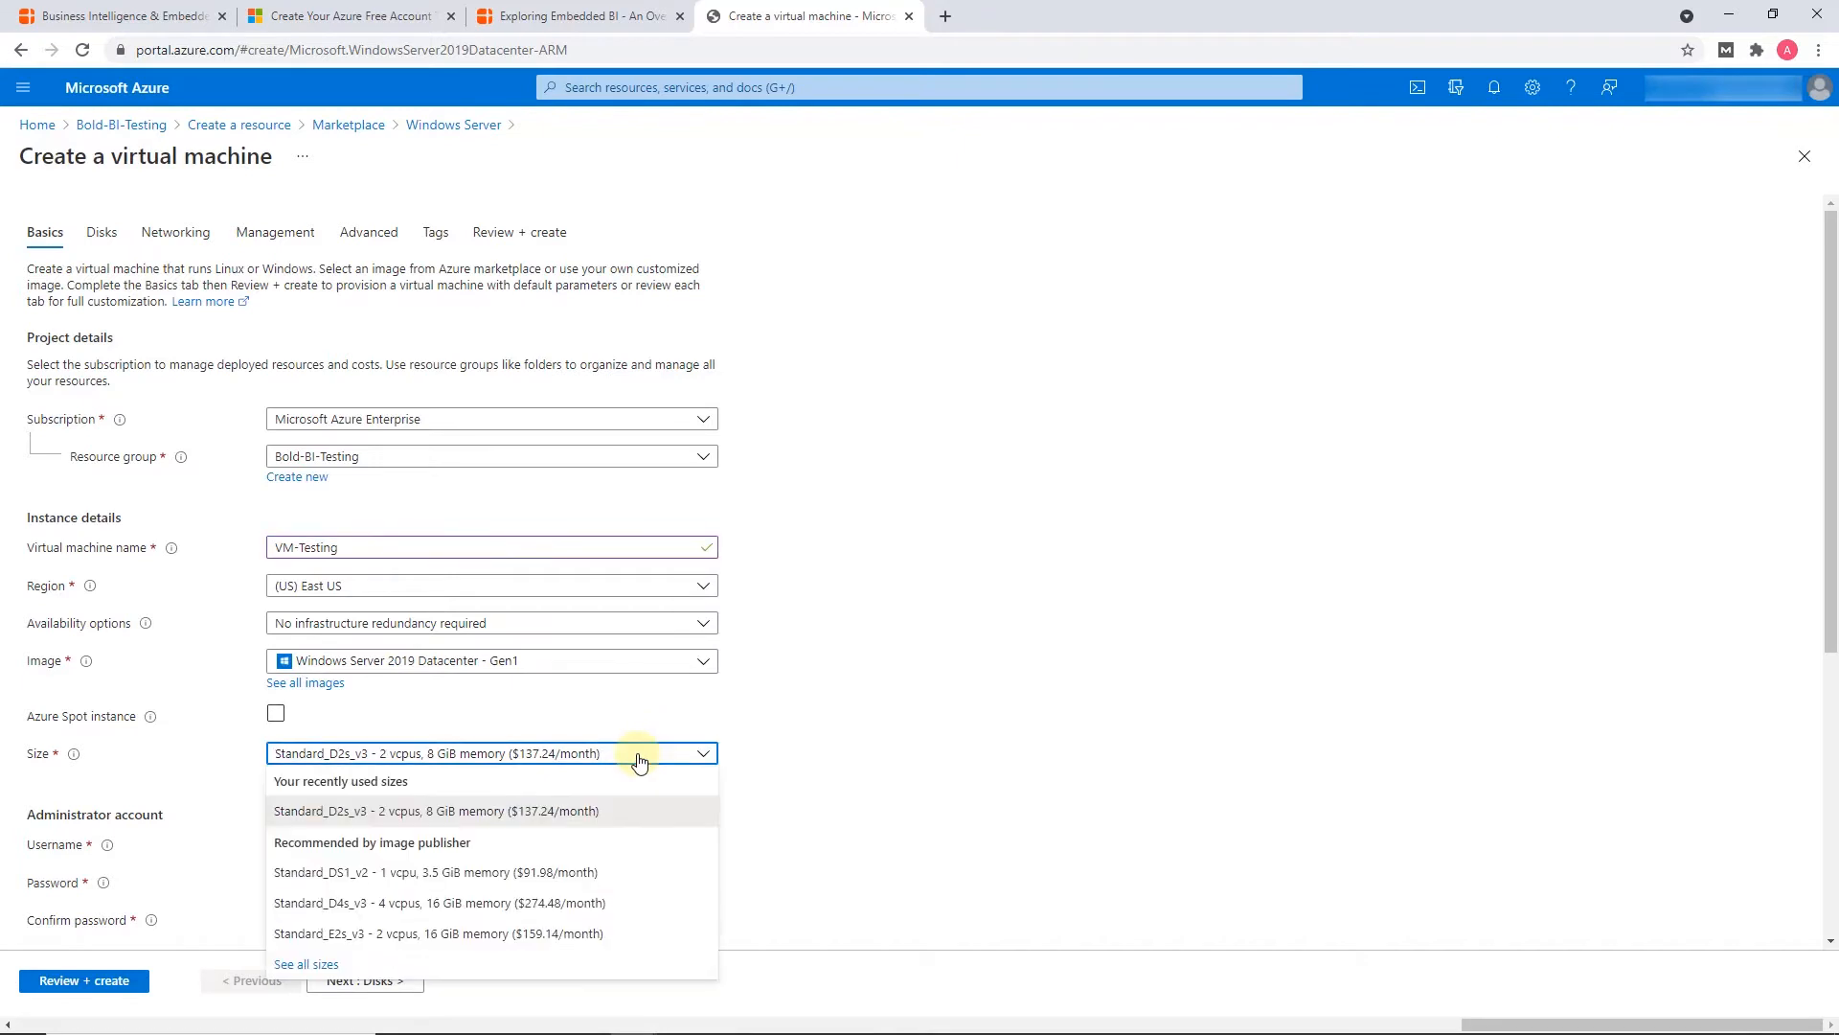
left_click(555, 816)
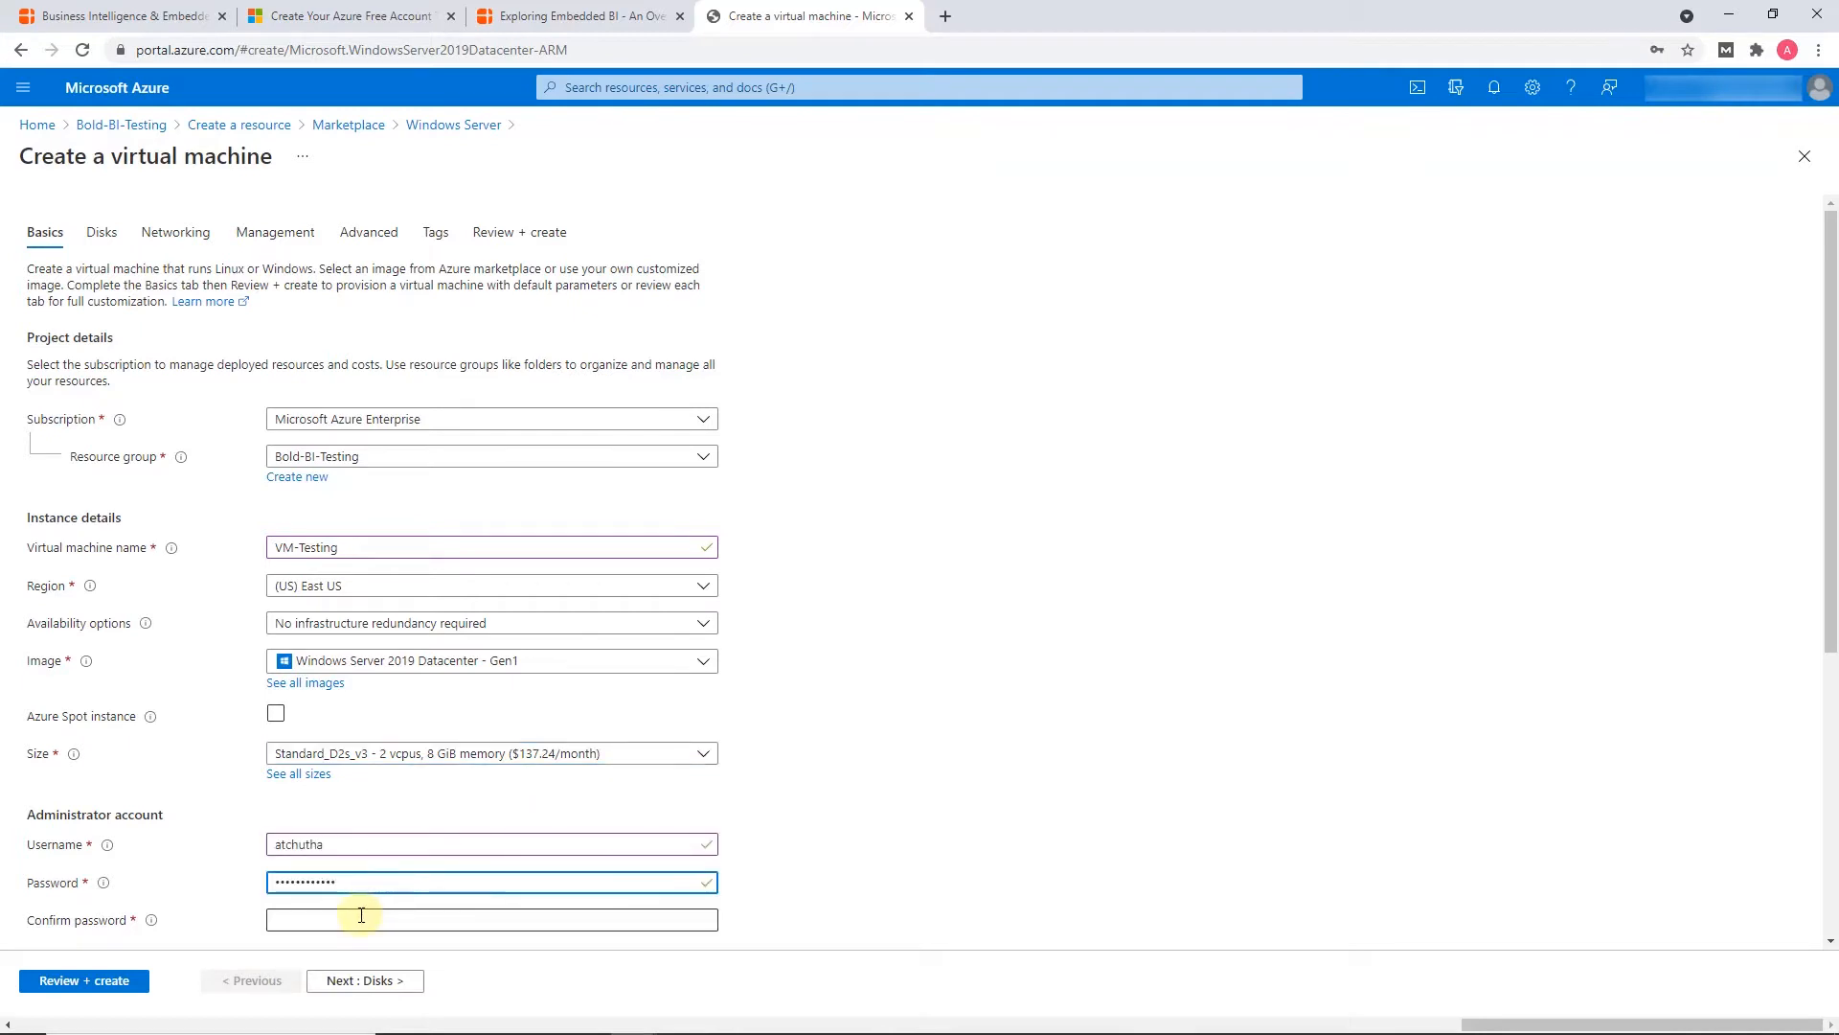
Fill in the administrator account's username, password and password confirmation
left_click(361, 917)
type("••••••••••••")
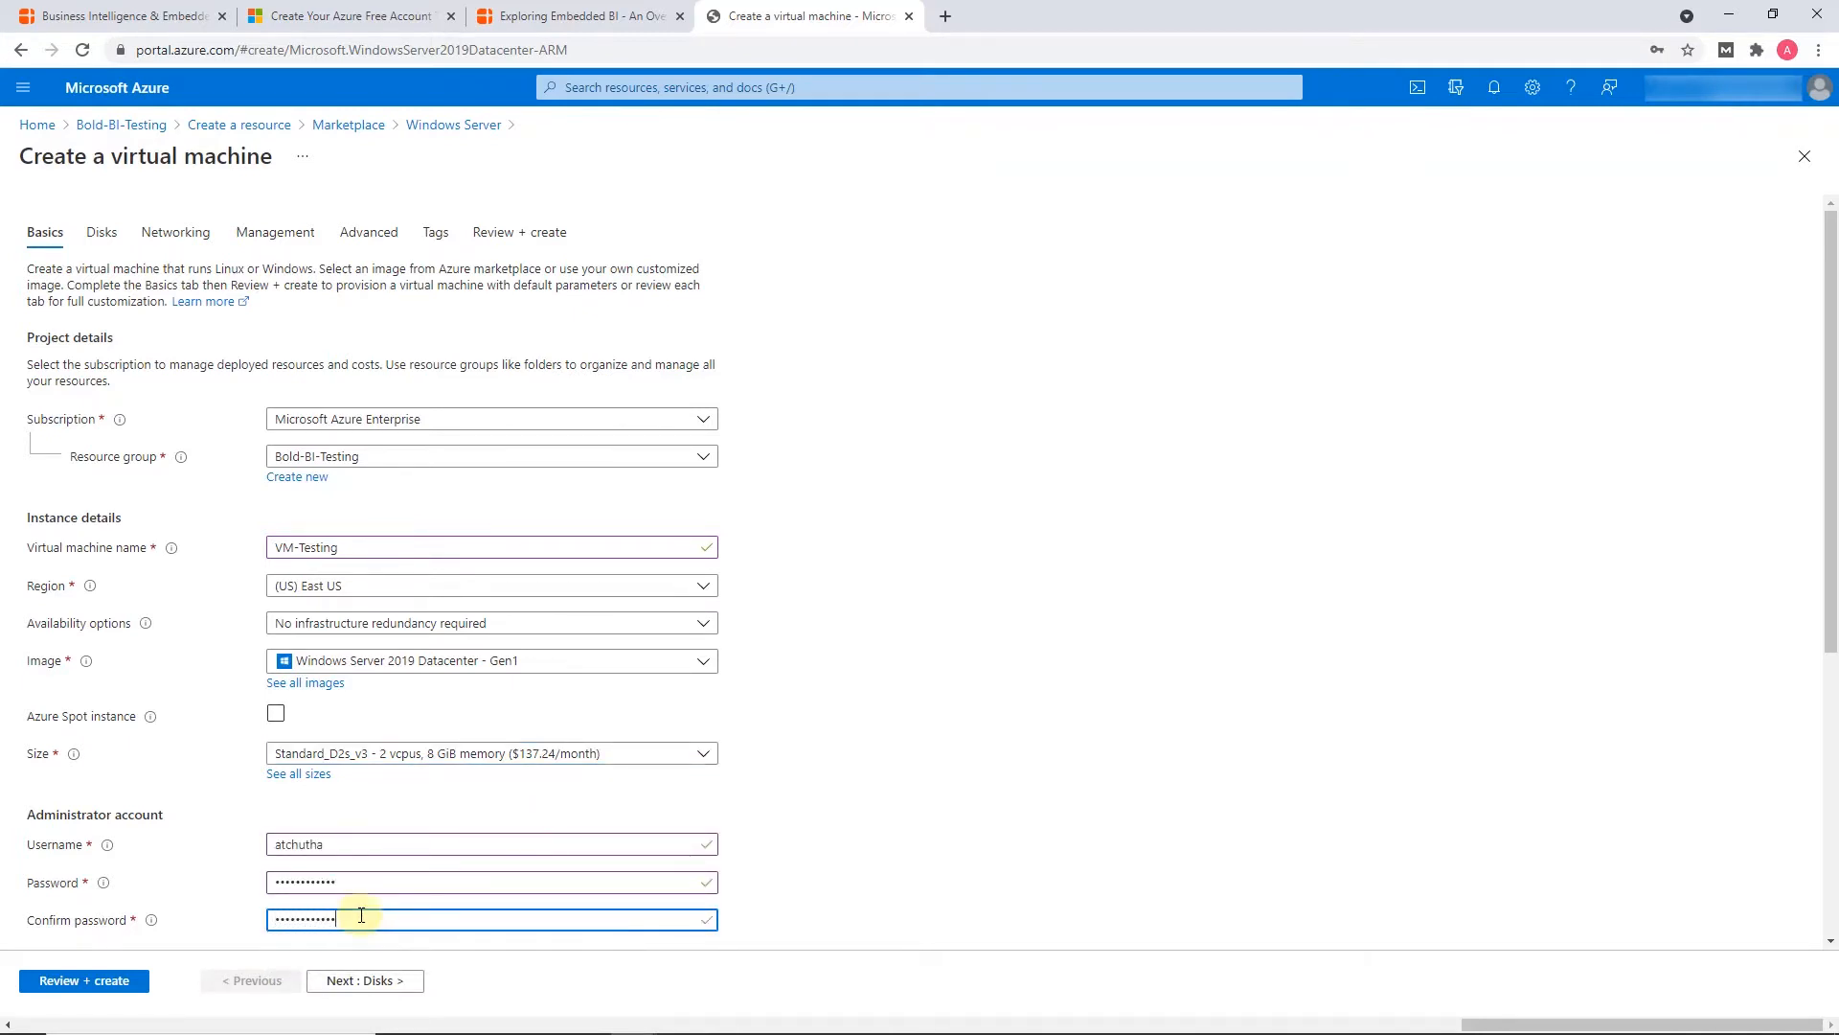
Add HTTP (80) and HTTPS (443) to the virtual machine's allowed public inbound ports
scroll(361, 917, "down", 5)
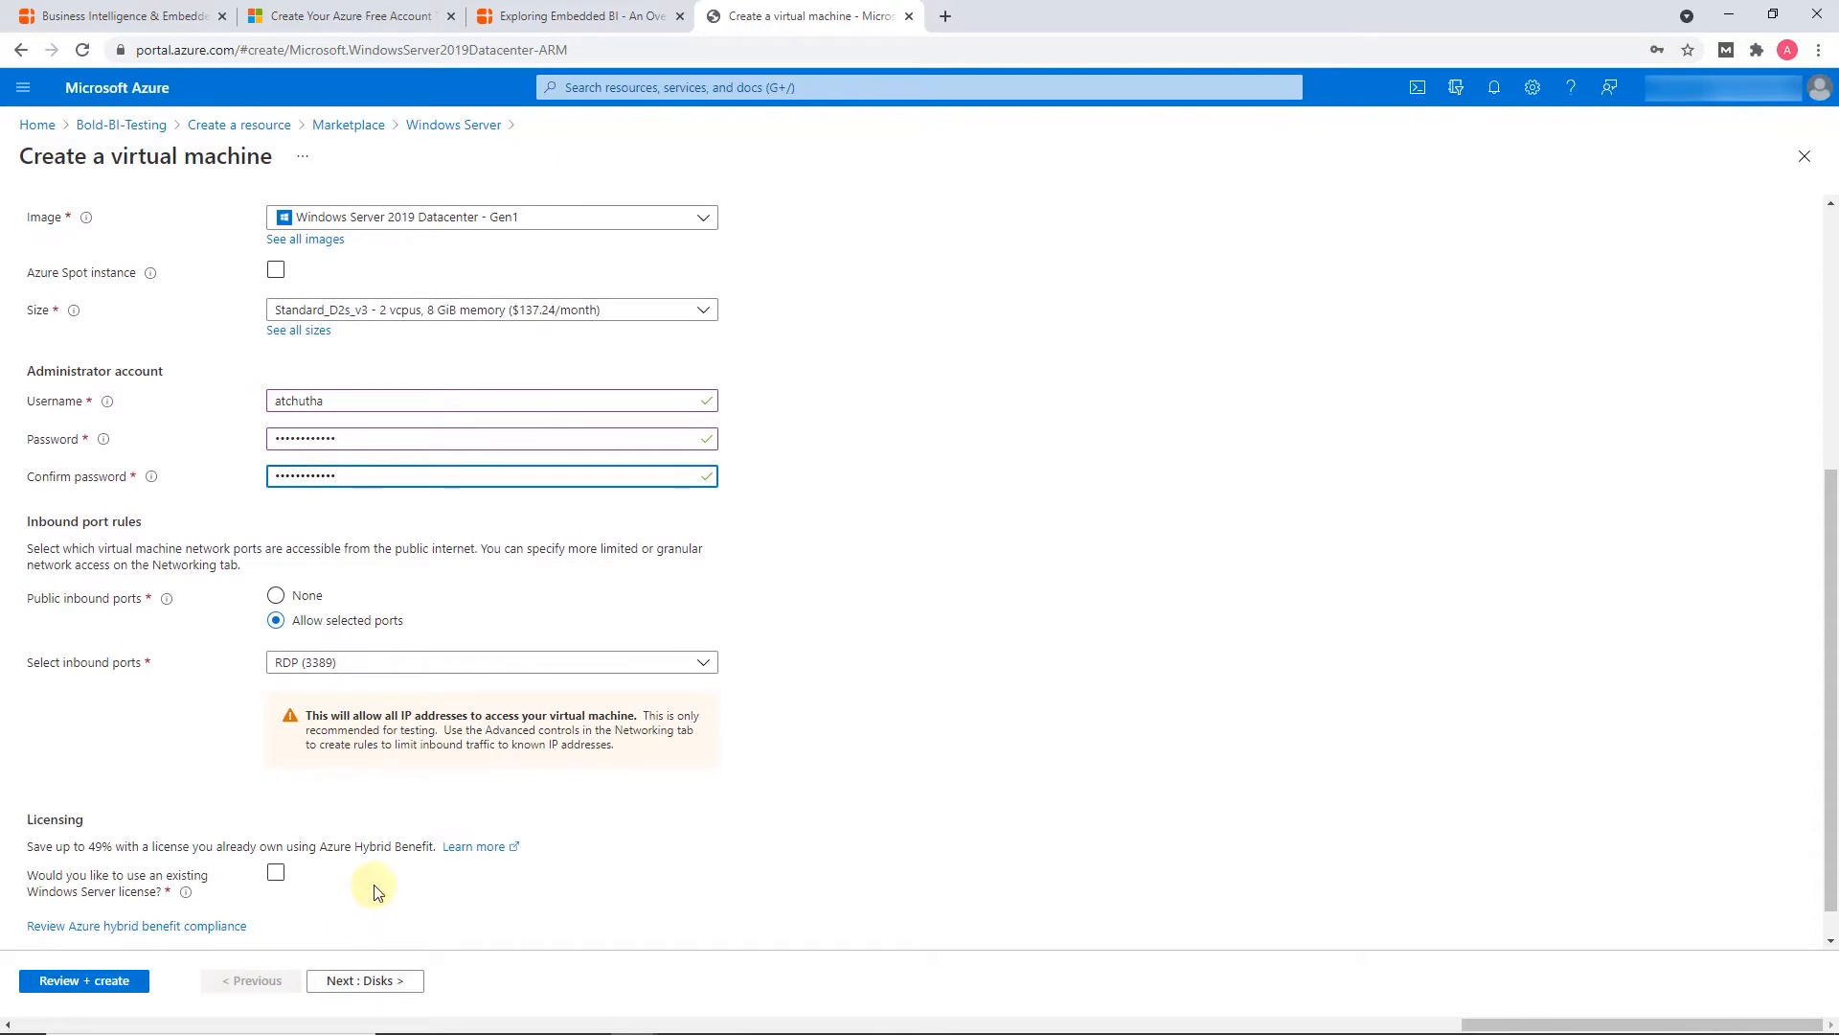
left_click(689, 670)
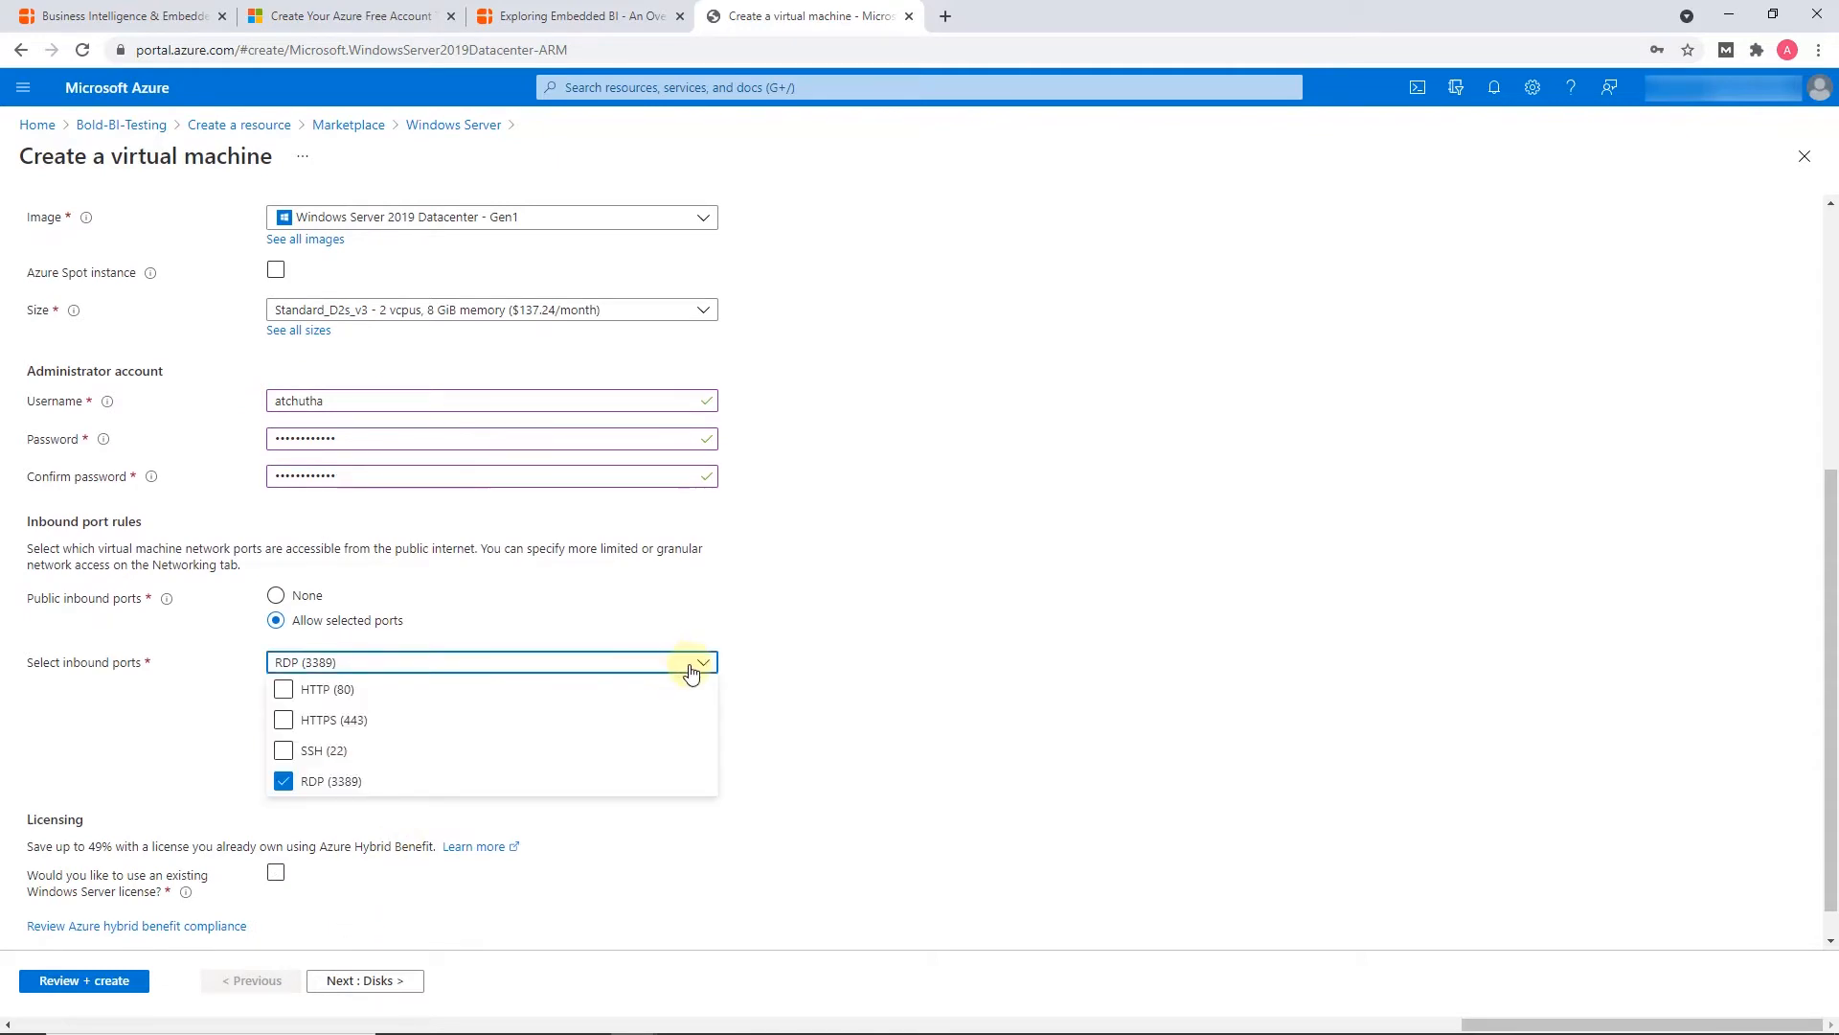
left_click(284, 688)
left_click(284, 721)
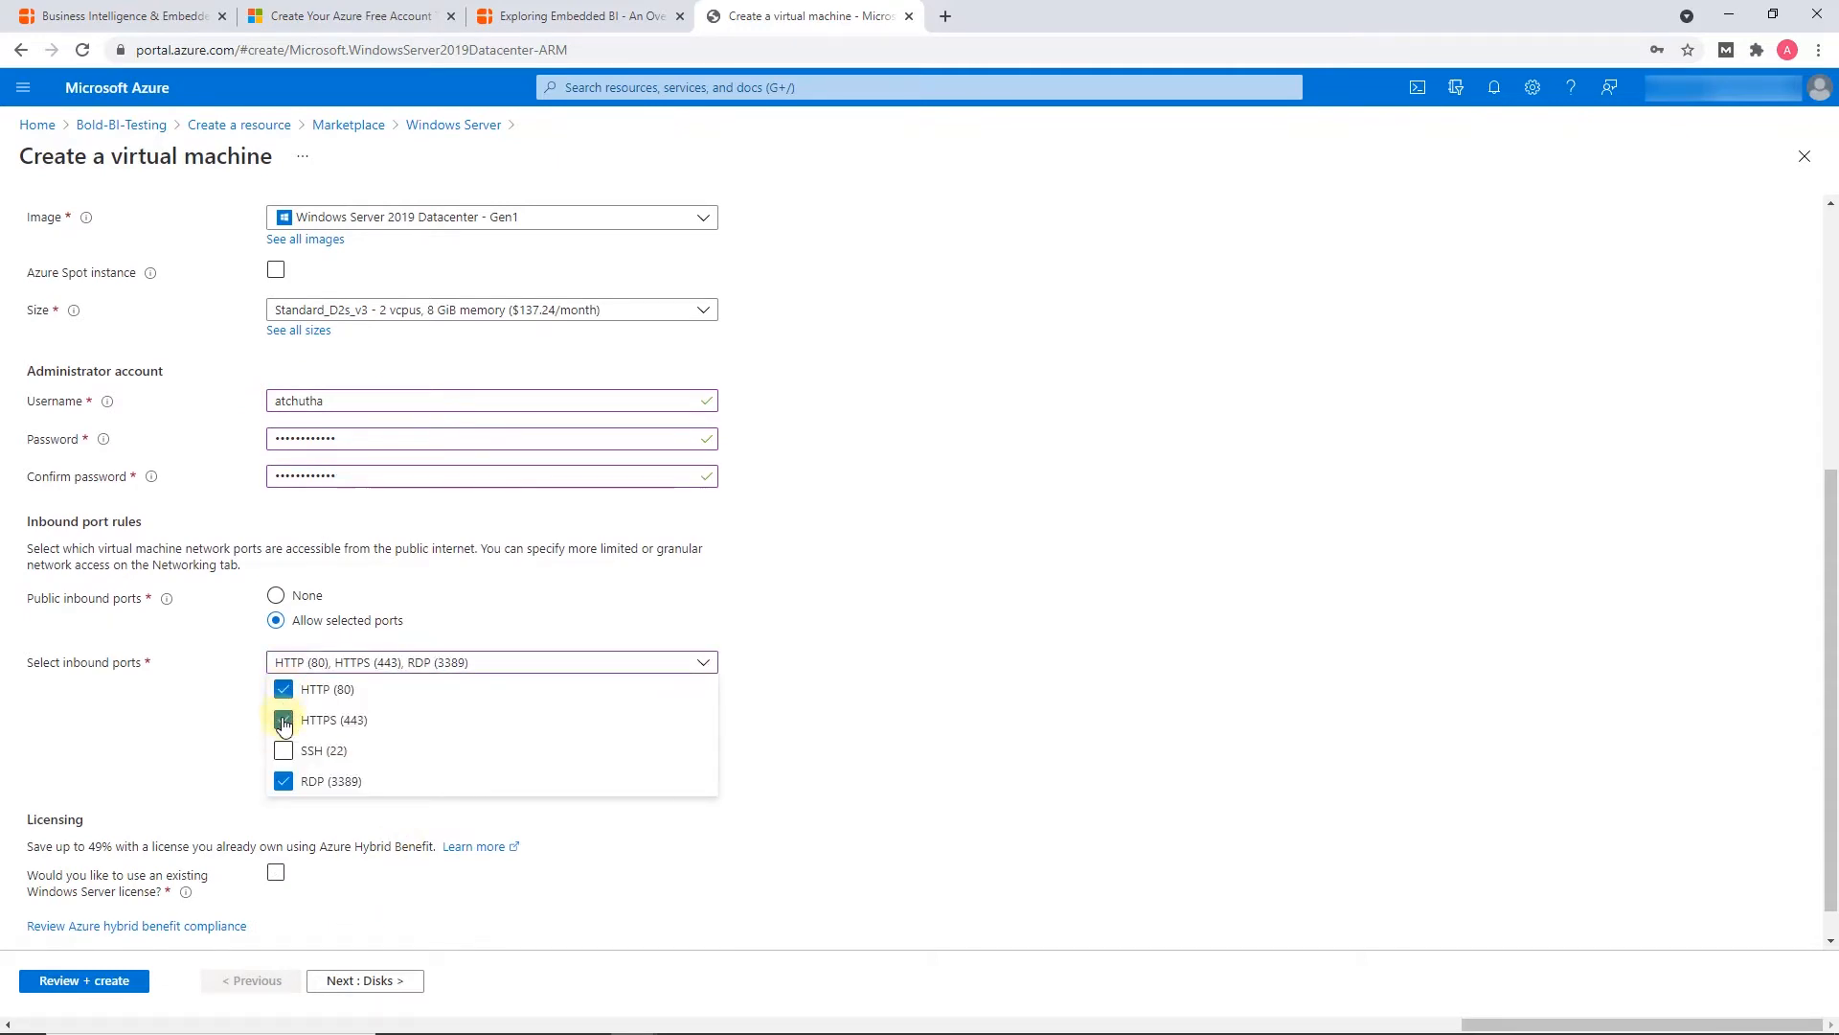
left_click(762, 709)
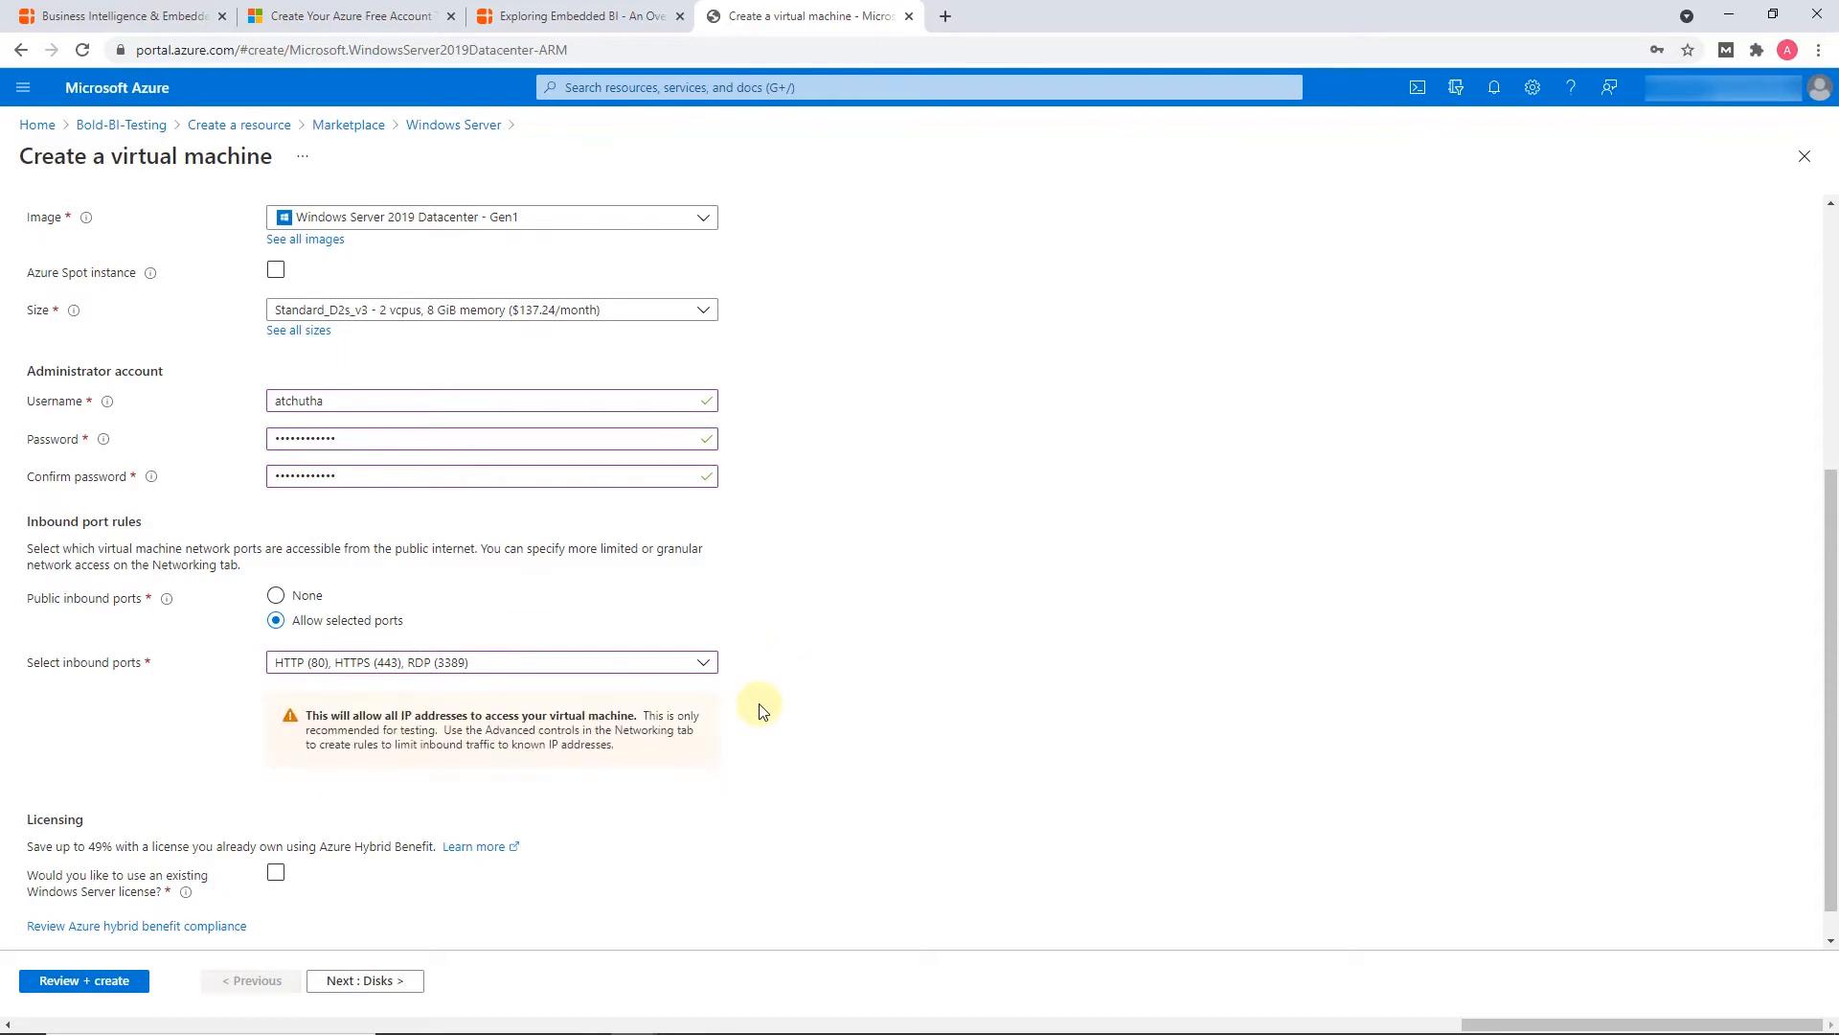
Set the OS disk type to Standard SSD in the virtual machine's disk options
left_click(369, 980)
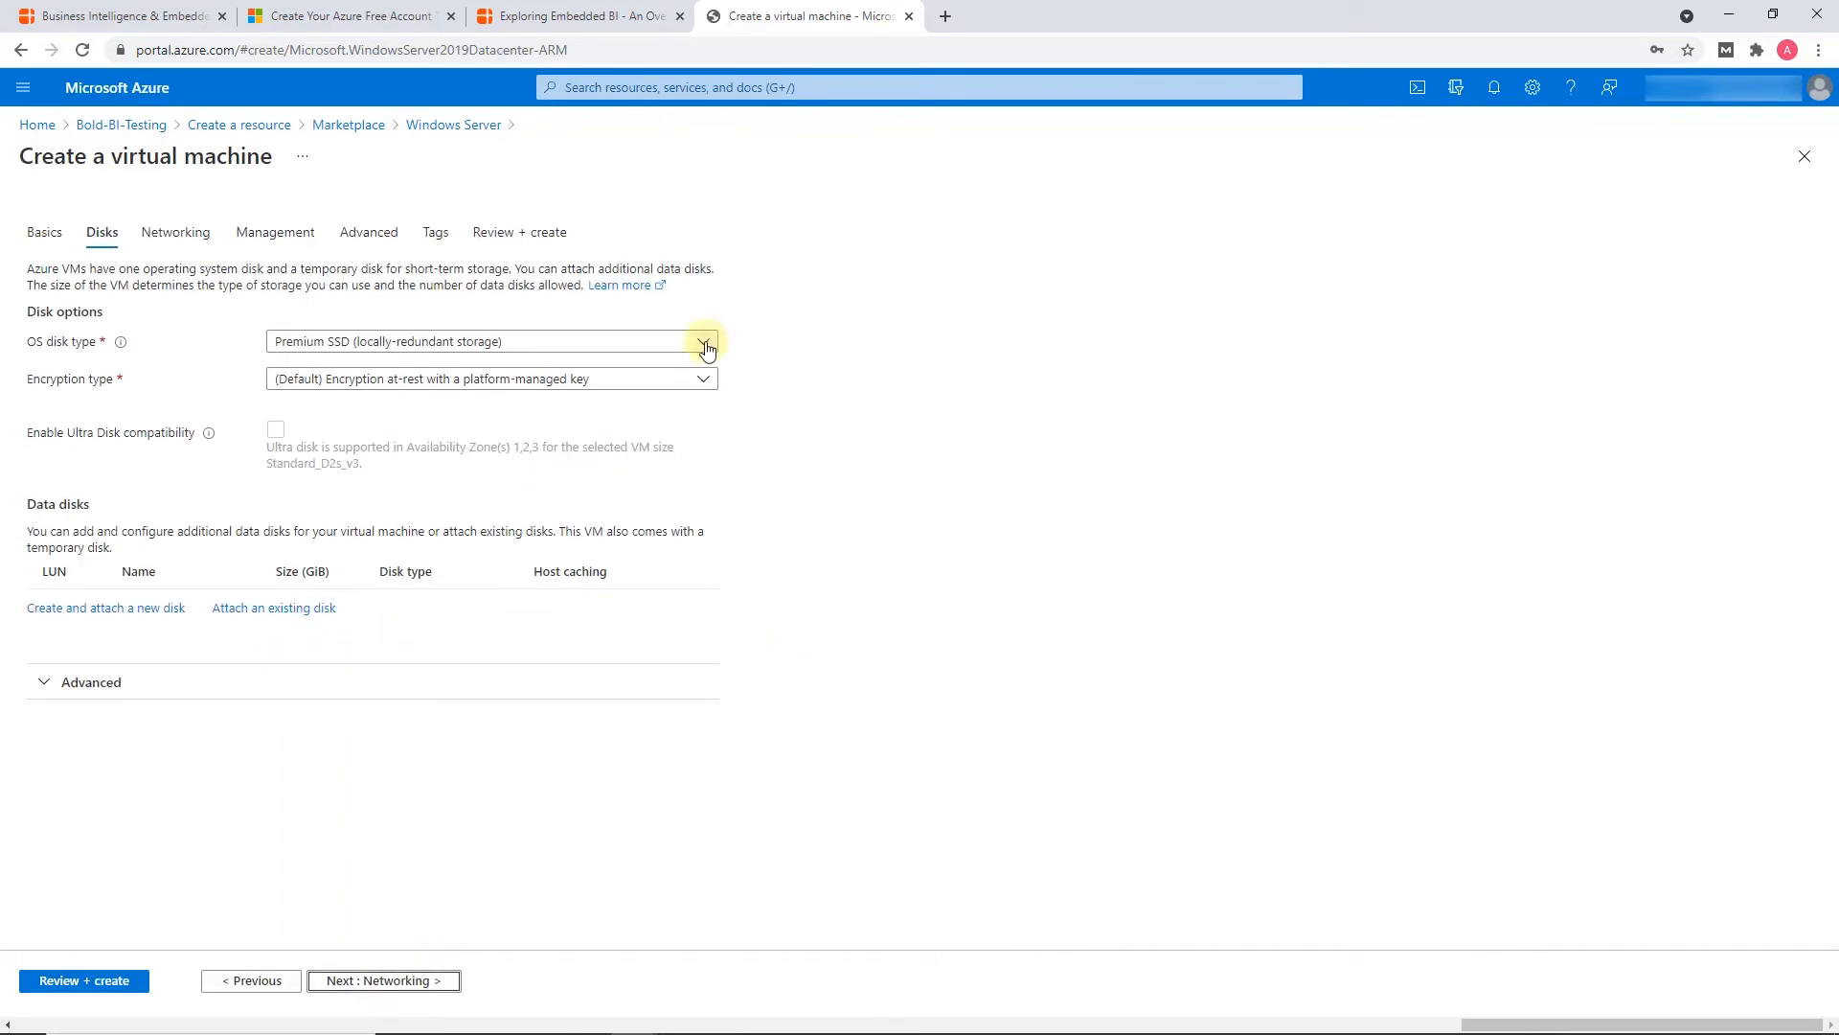
left_click(705, 345)
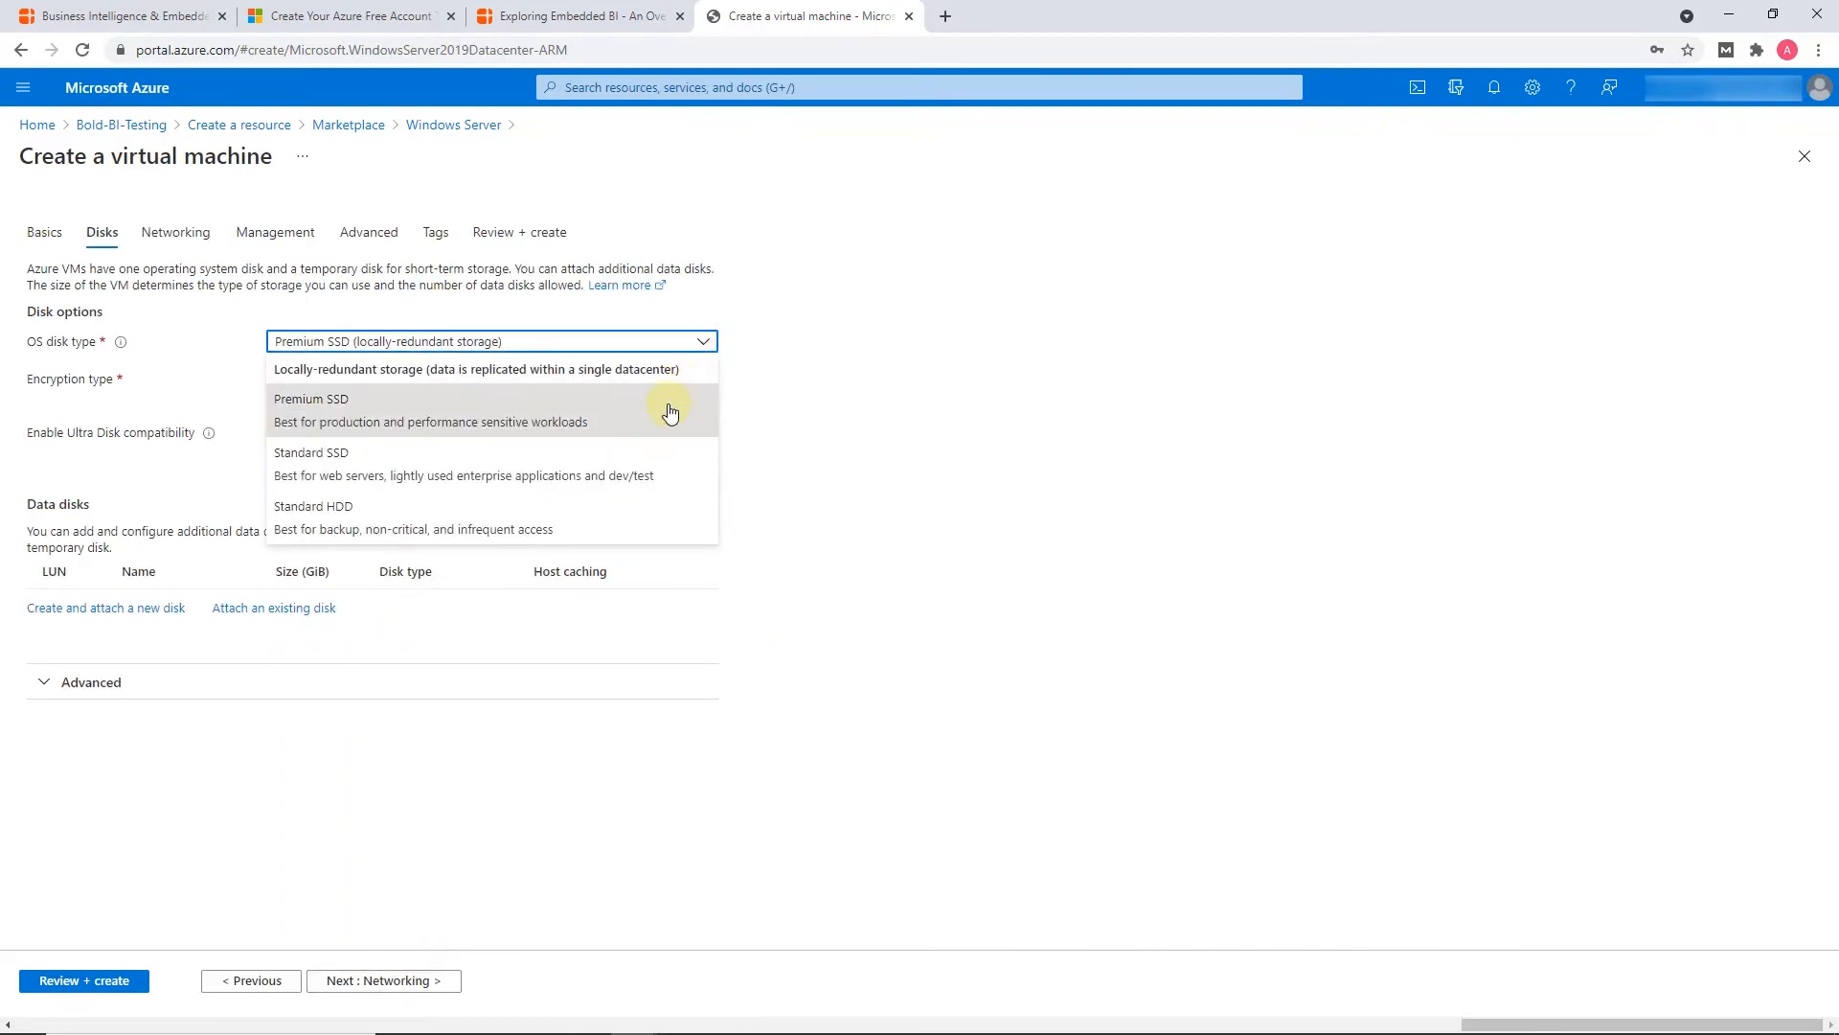
left_click(652, 474)
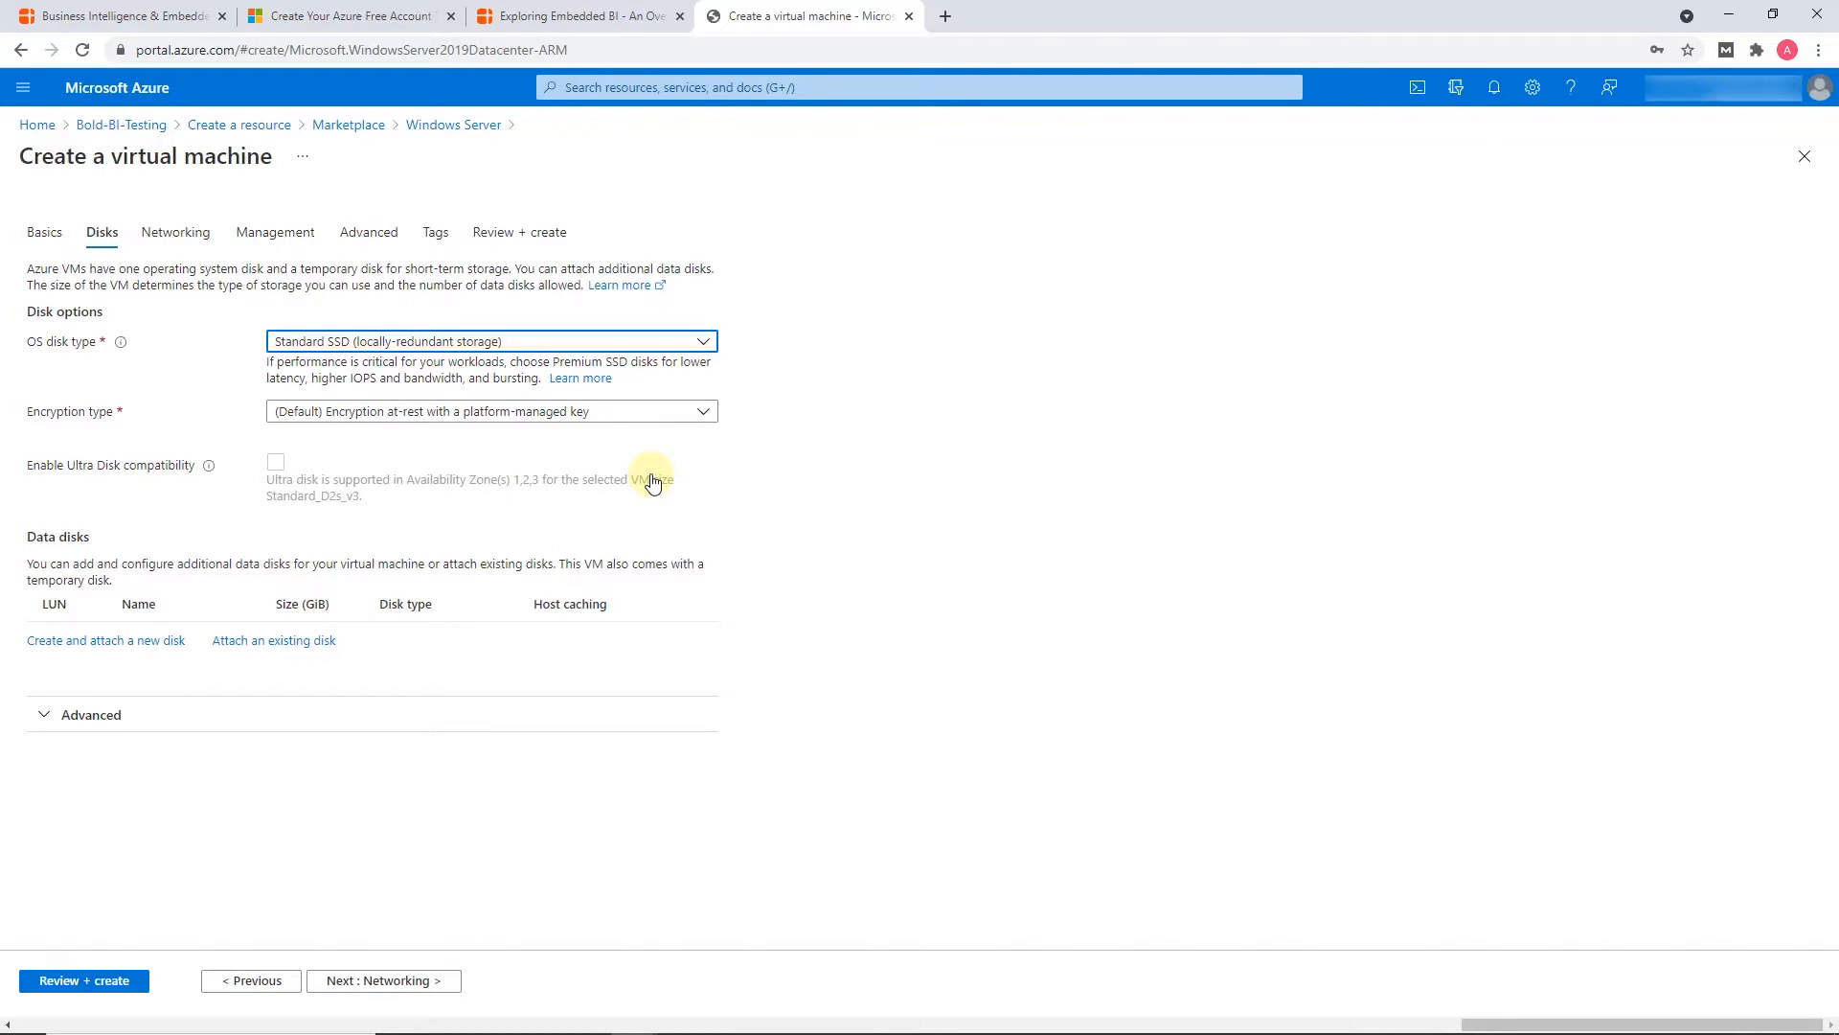
Set the NIC network security group to Advanced and start creating a new network security group
left_click(177, 233)
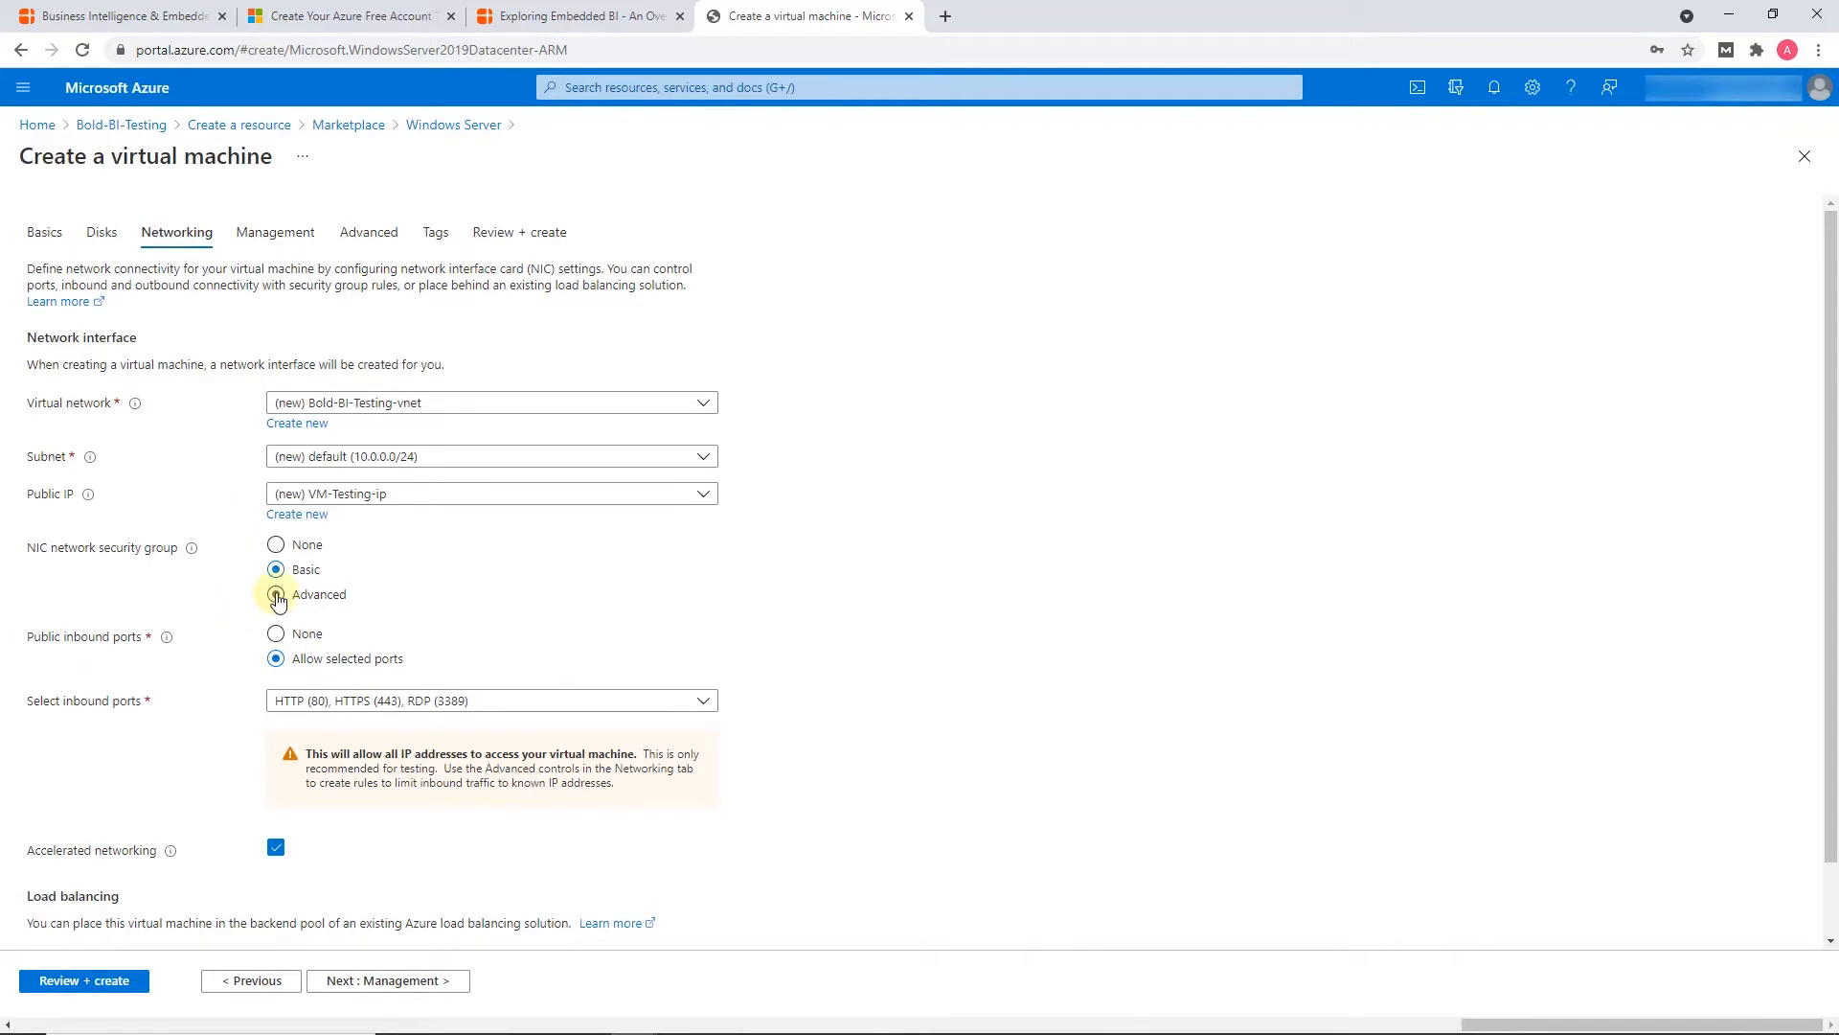
left_click(276, 596)
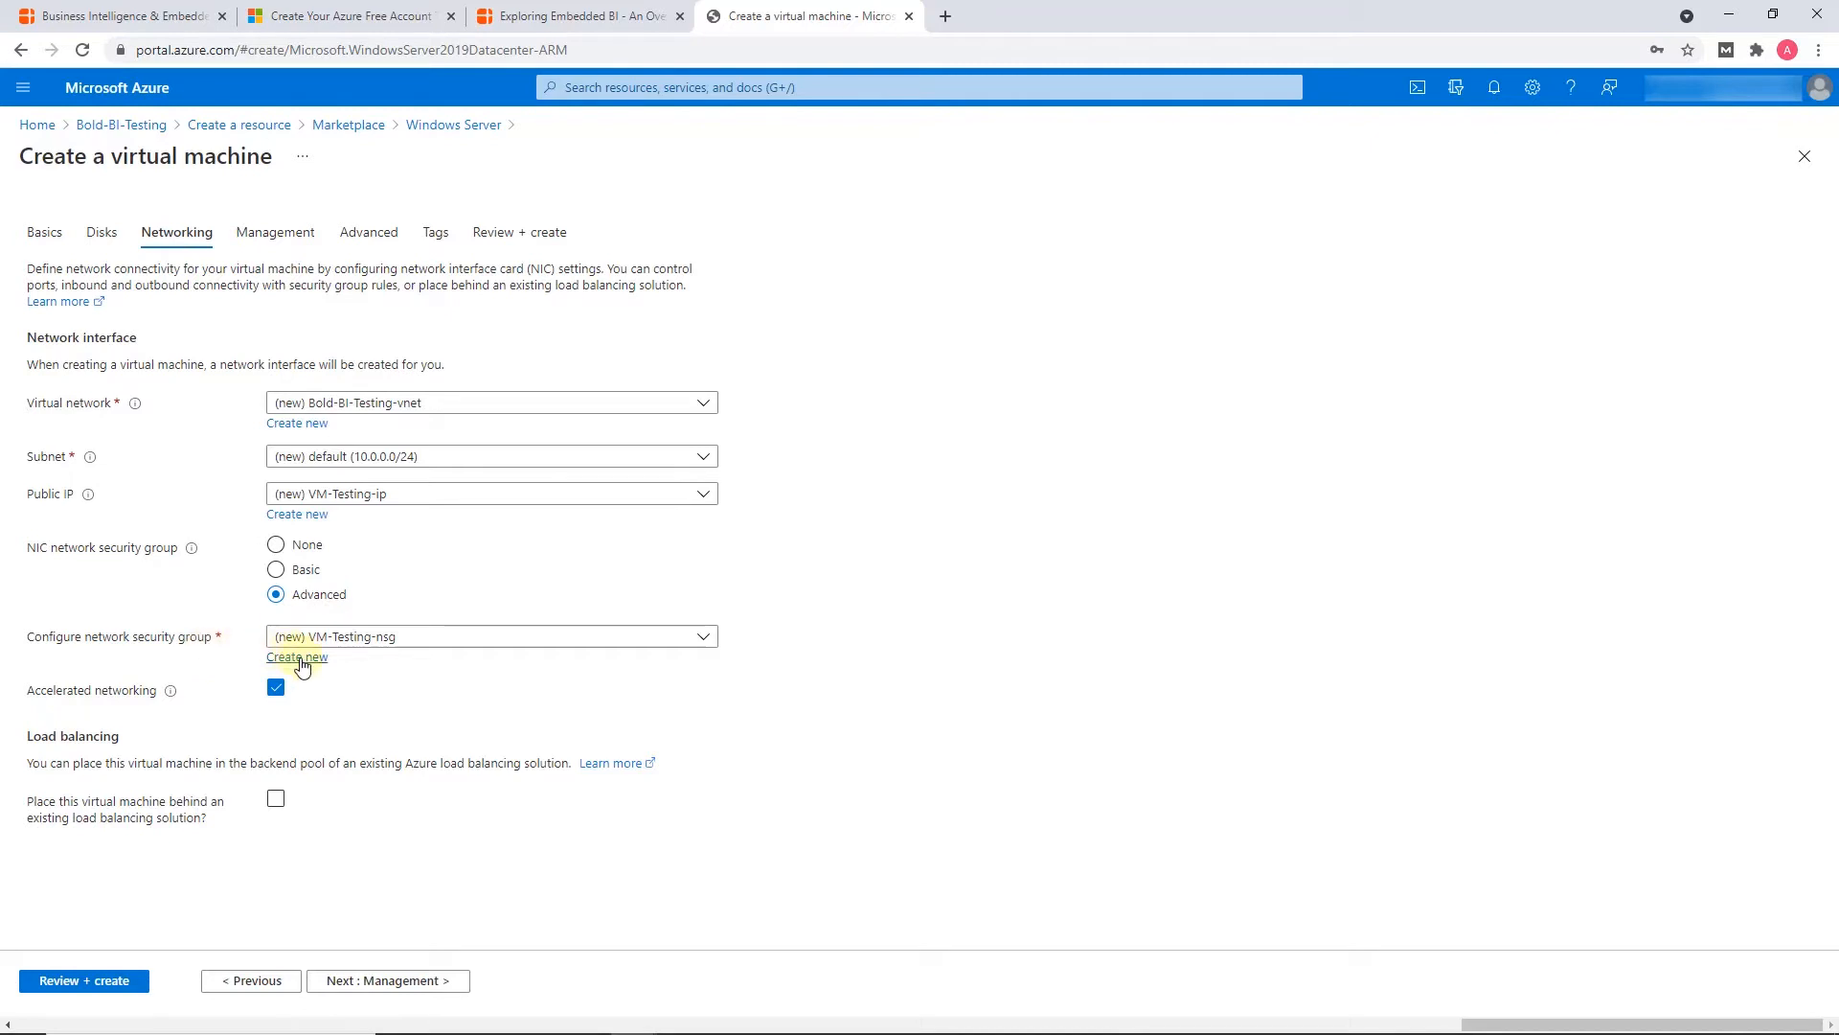
left_click(297, 657)
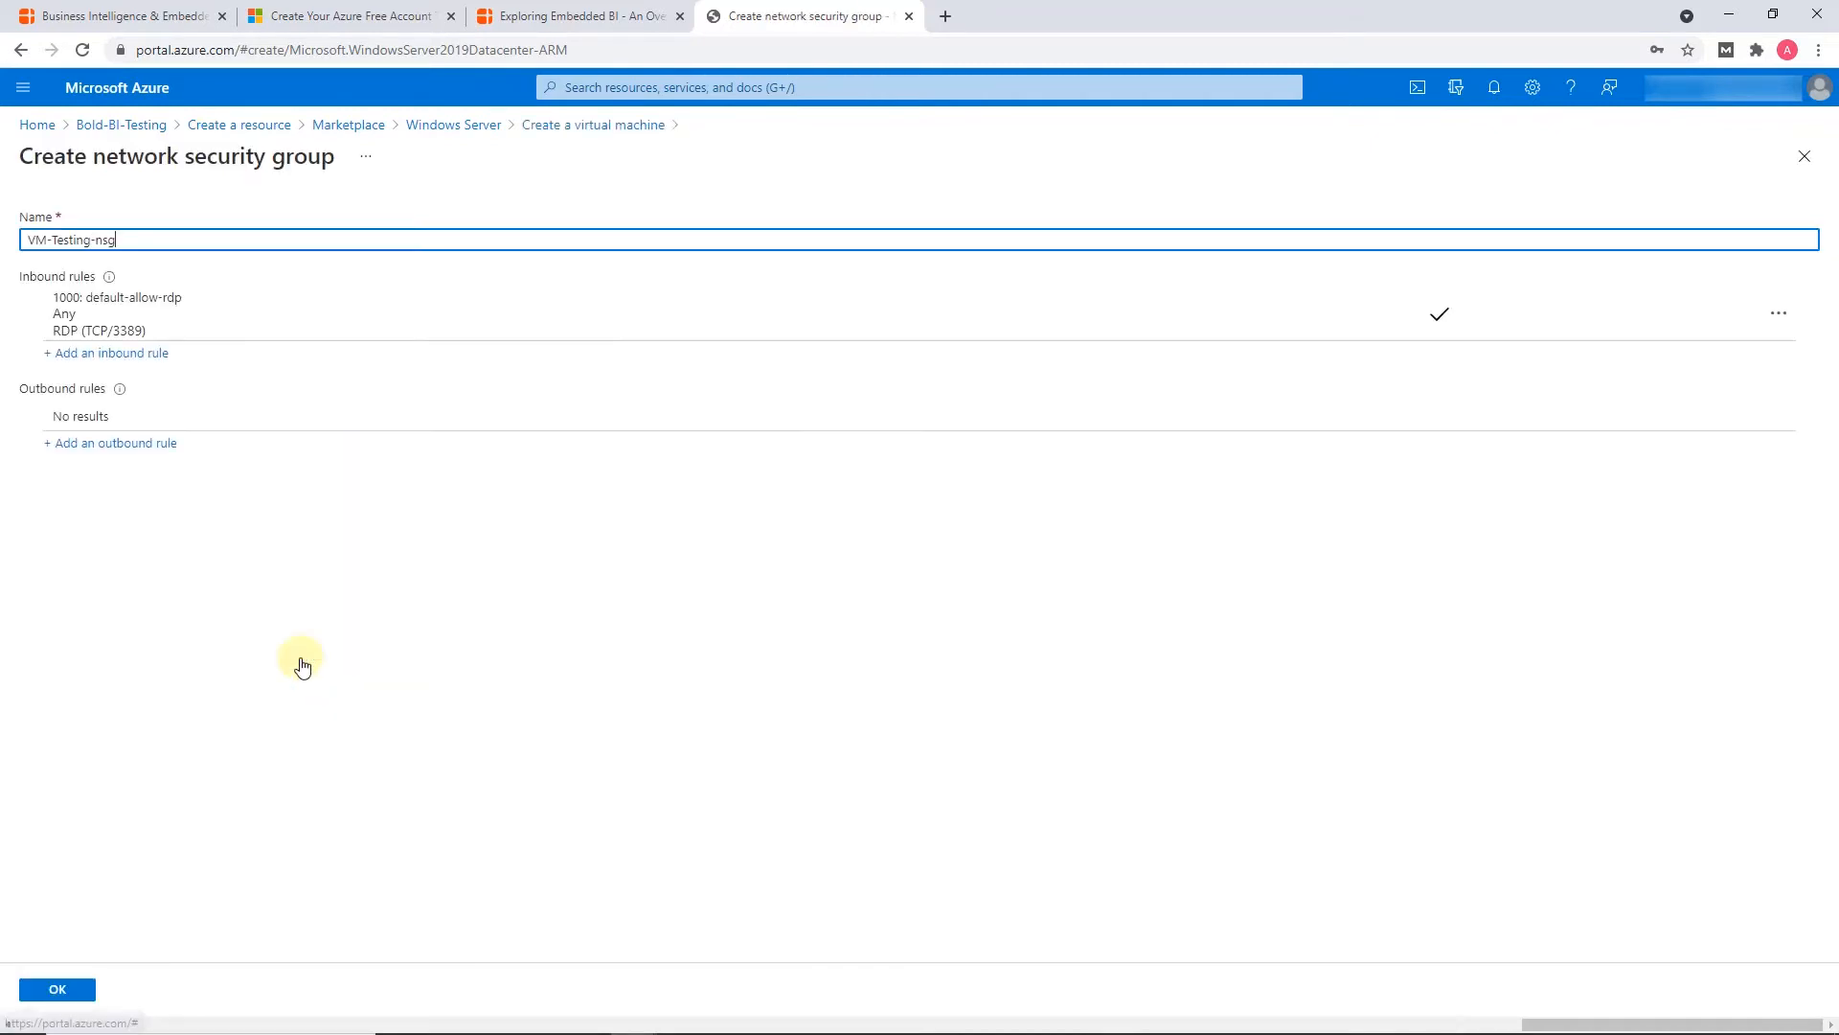
Add an inbound security rule for the HTTP service with priority 100, named HTTP_Rule
left_click(120, 357)
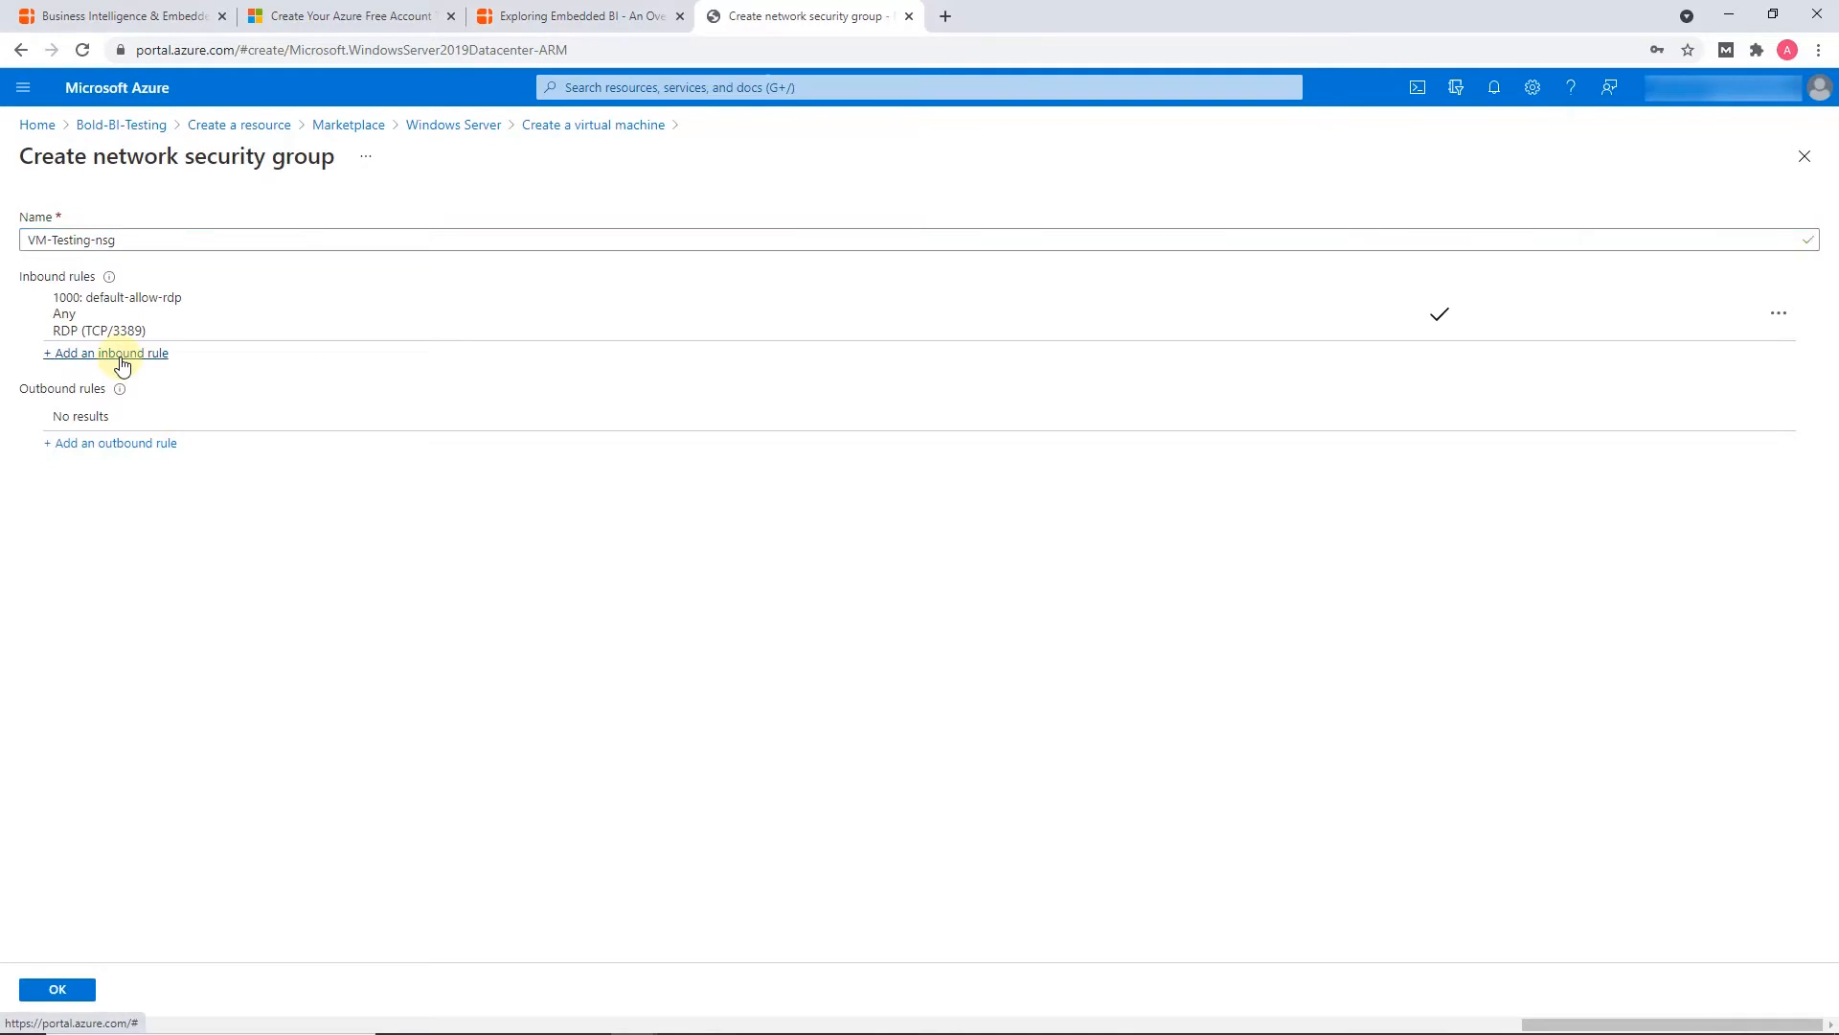
left_click(1796, 428)
left_click(1520, 458)
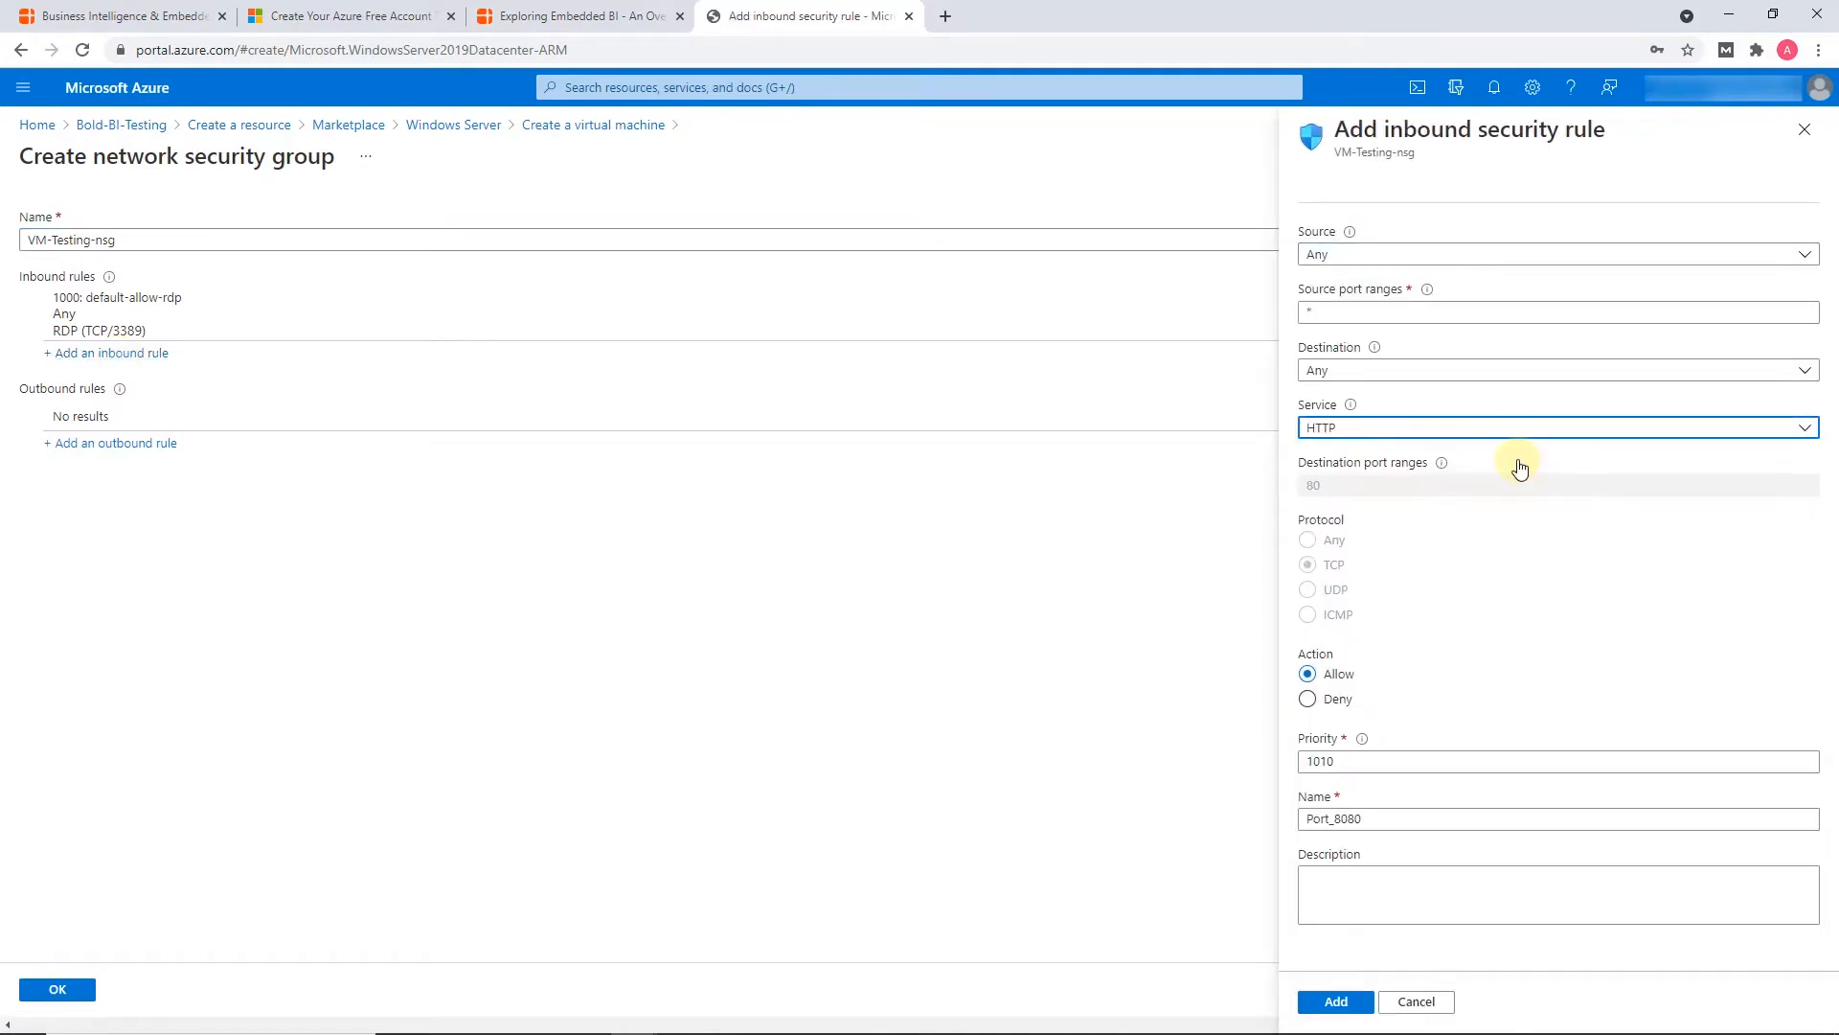
left_click(1395, 760)
left_click_drag(1396, 761, 1305, 761)
type("100")
left_click(1377, 819)
left_click_drag(1377, 819, 1304, 822)
type("HTTP_Rule")
left_click(1335, 1001)
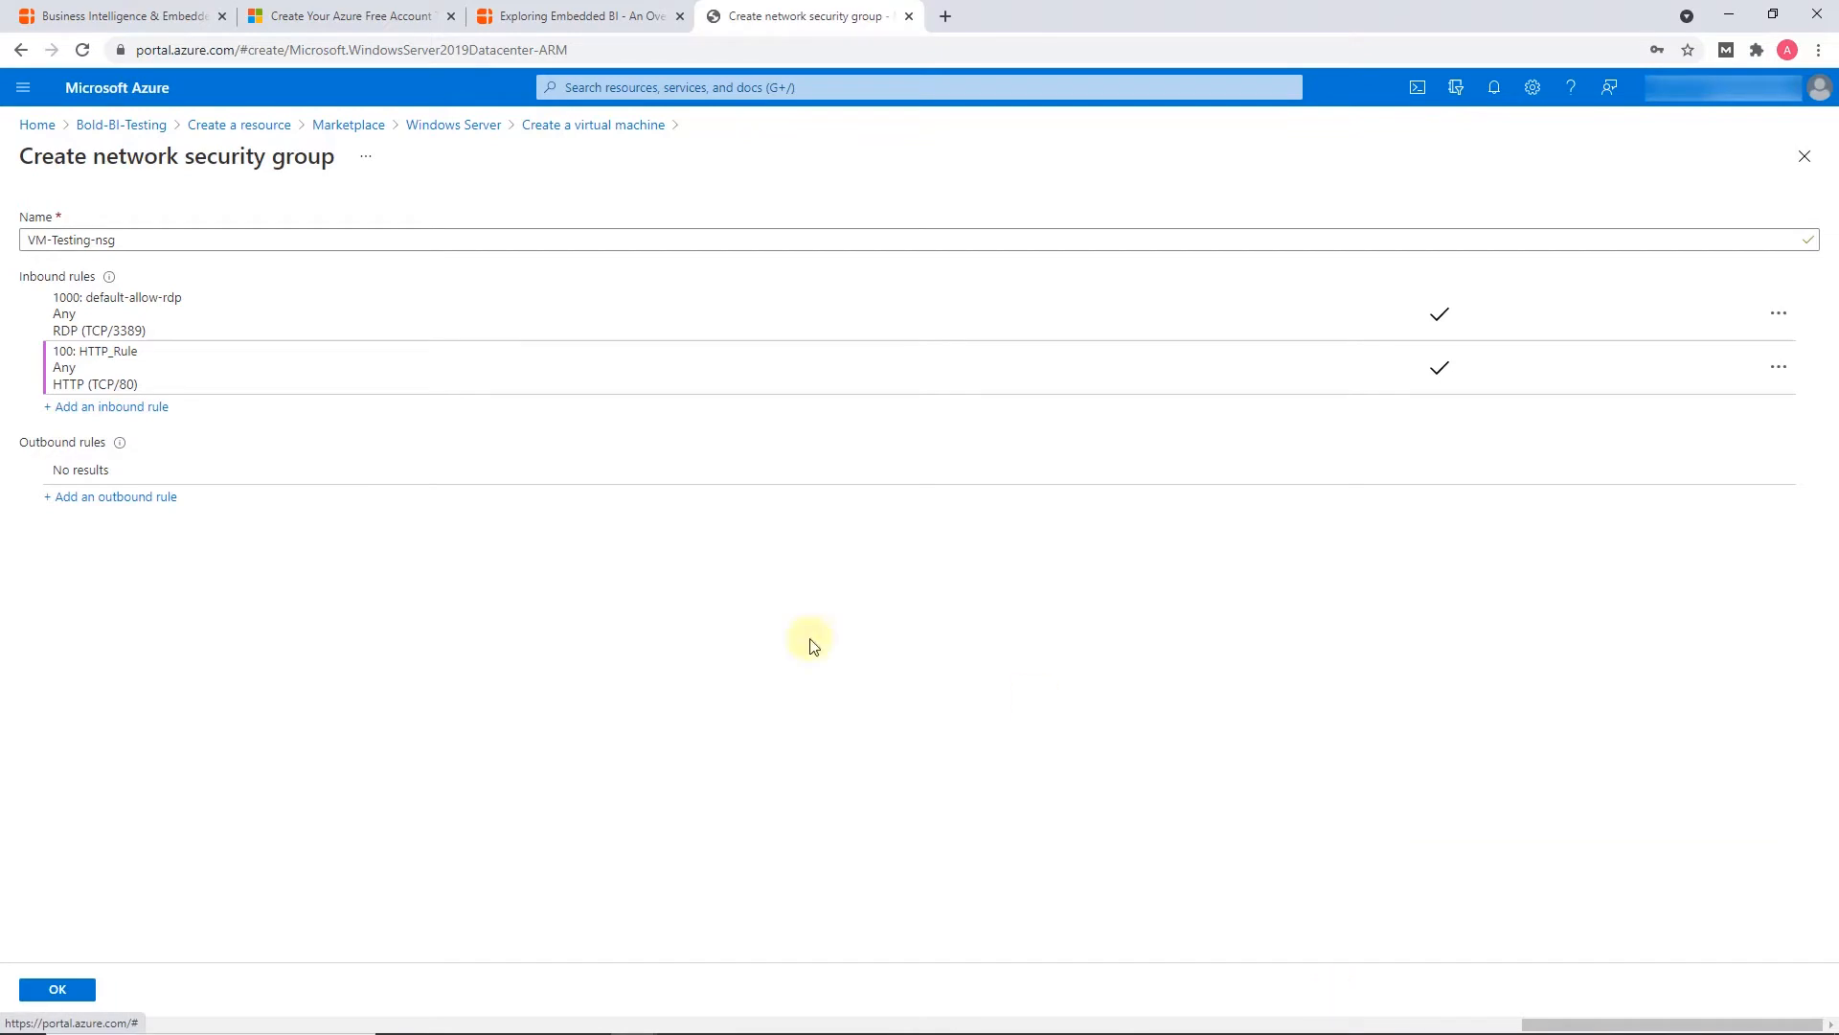
Add an inbound rule for the HTTPS service with priority 101, named HTTPs_Rule, and accept the network security group
left_click(112, 410)
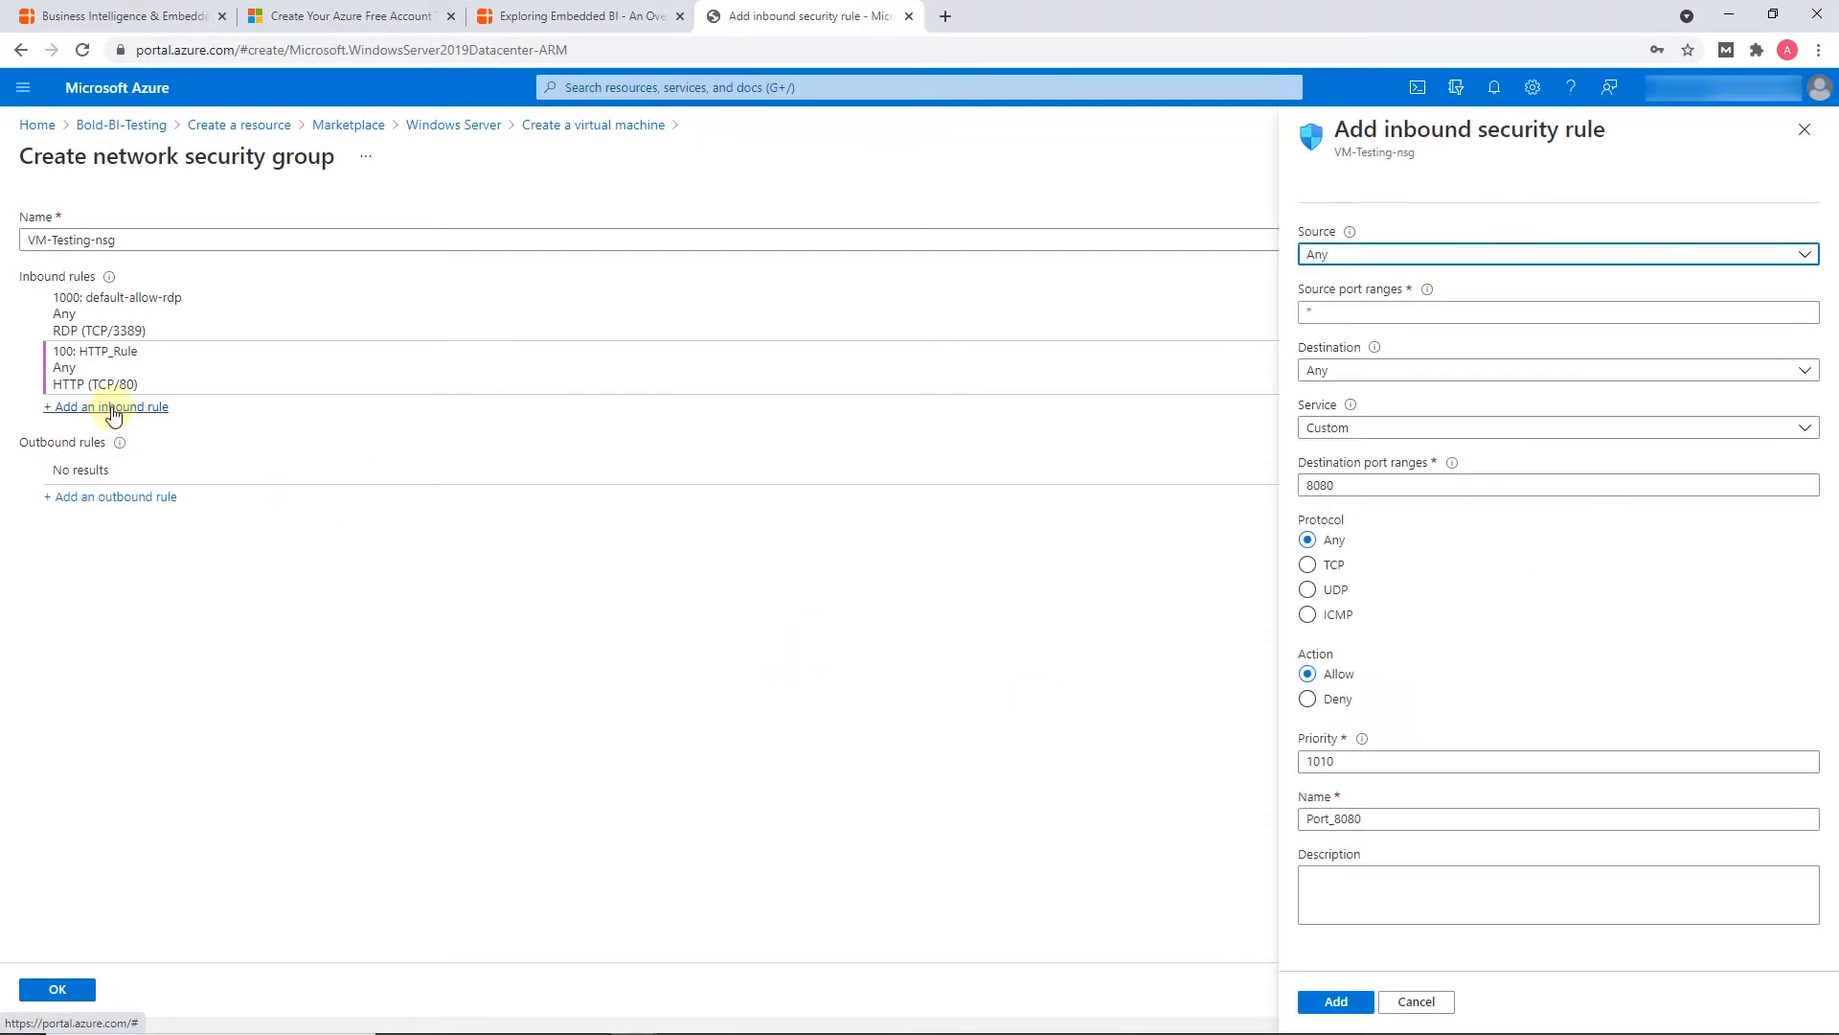
left_click(1804, 431)
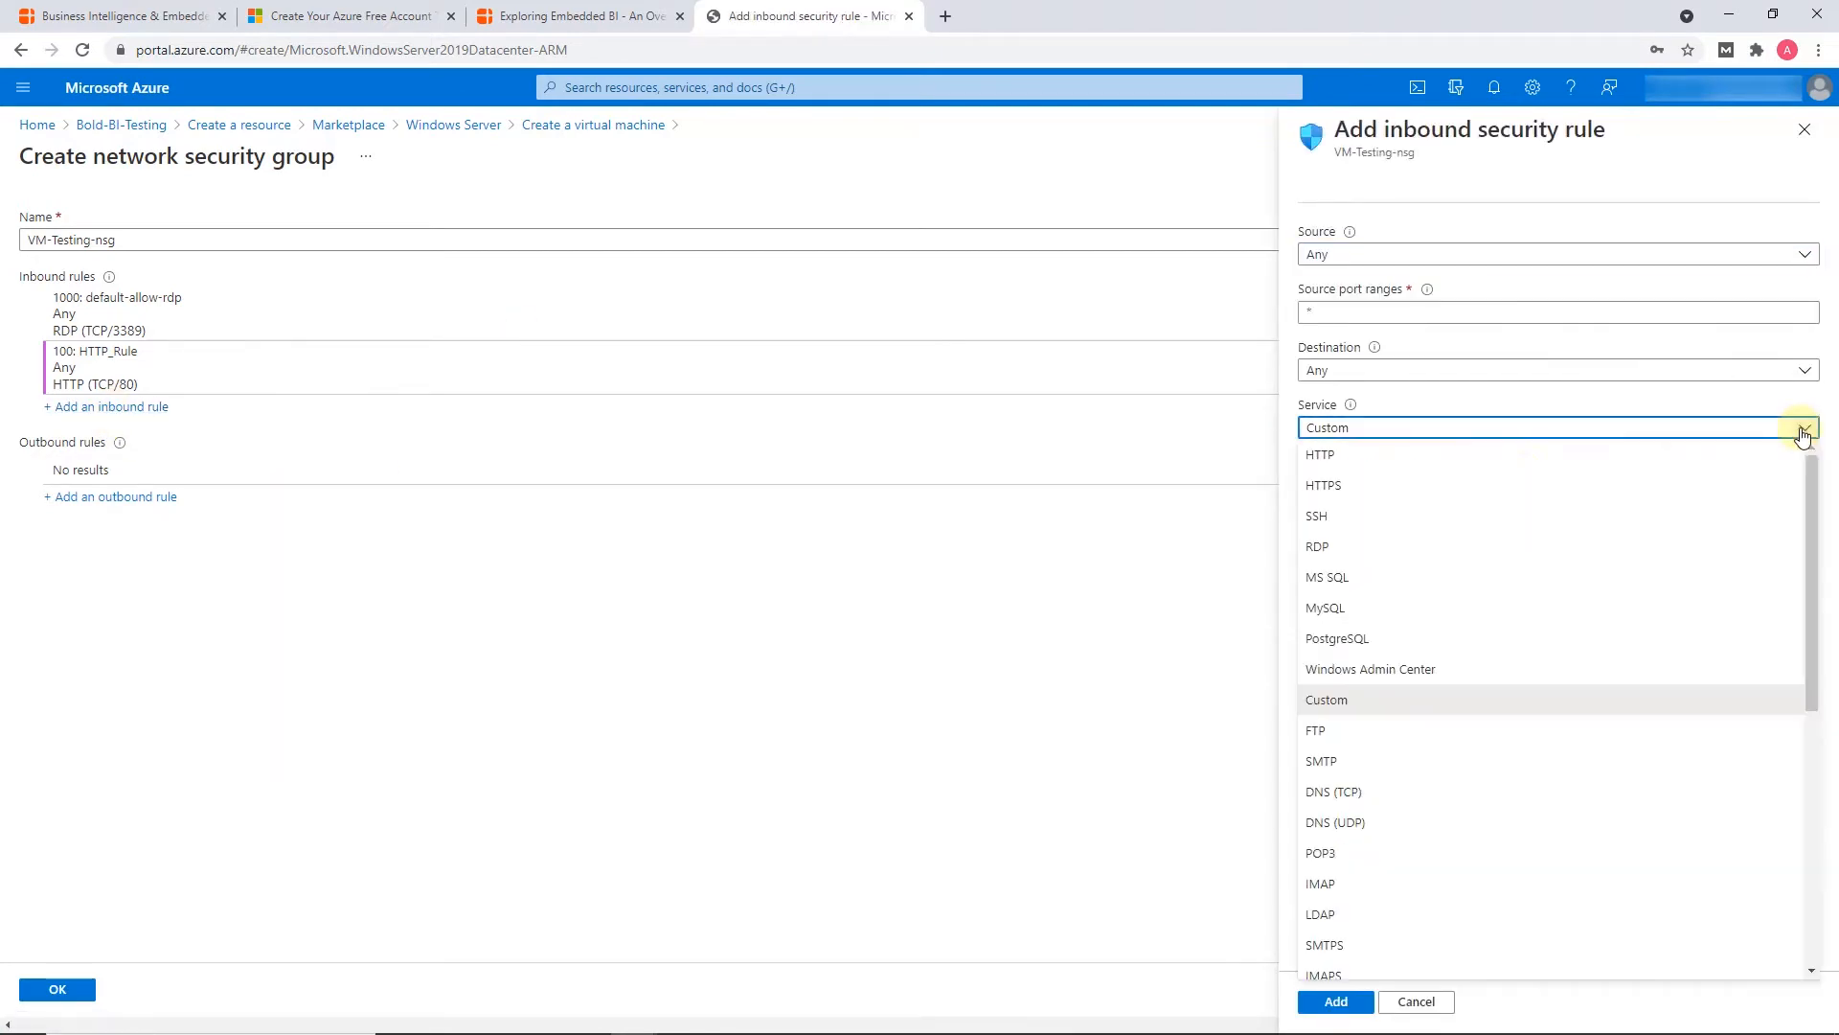
left_click(1507, 484)
left_click(1345, 764)
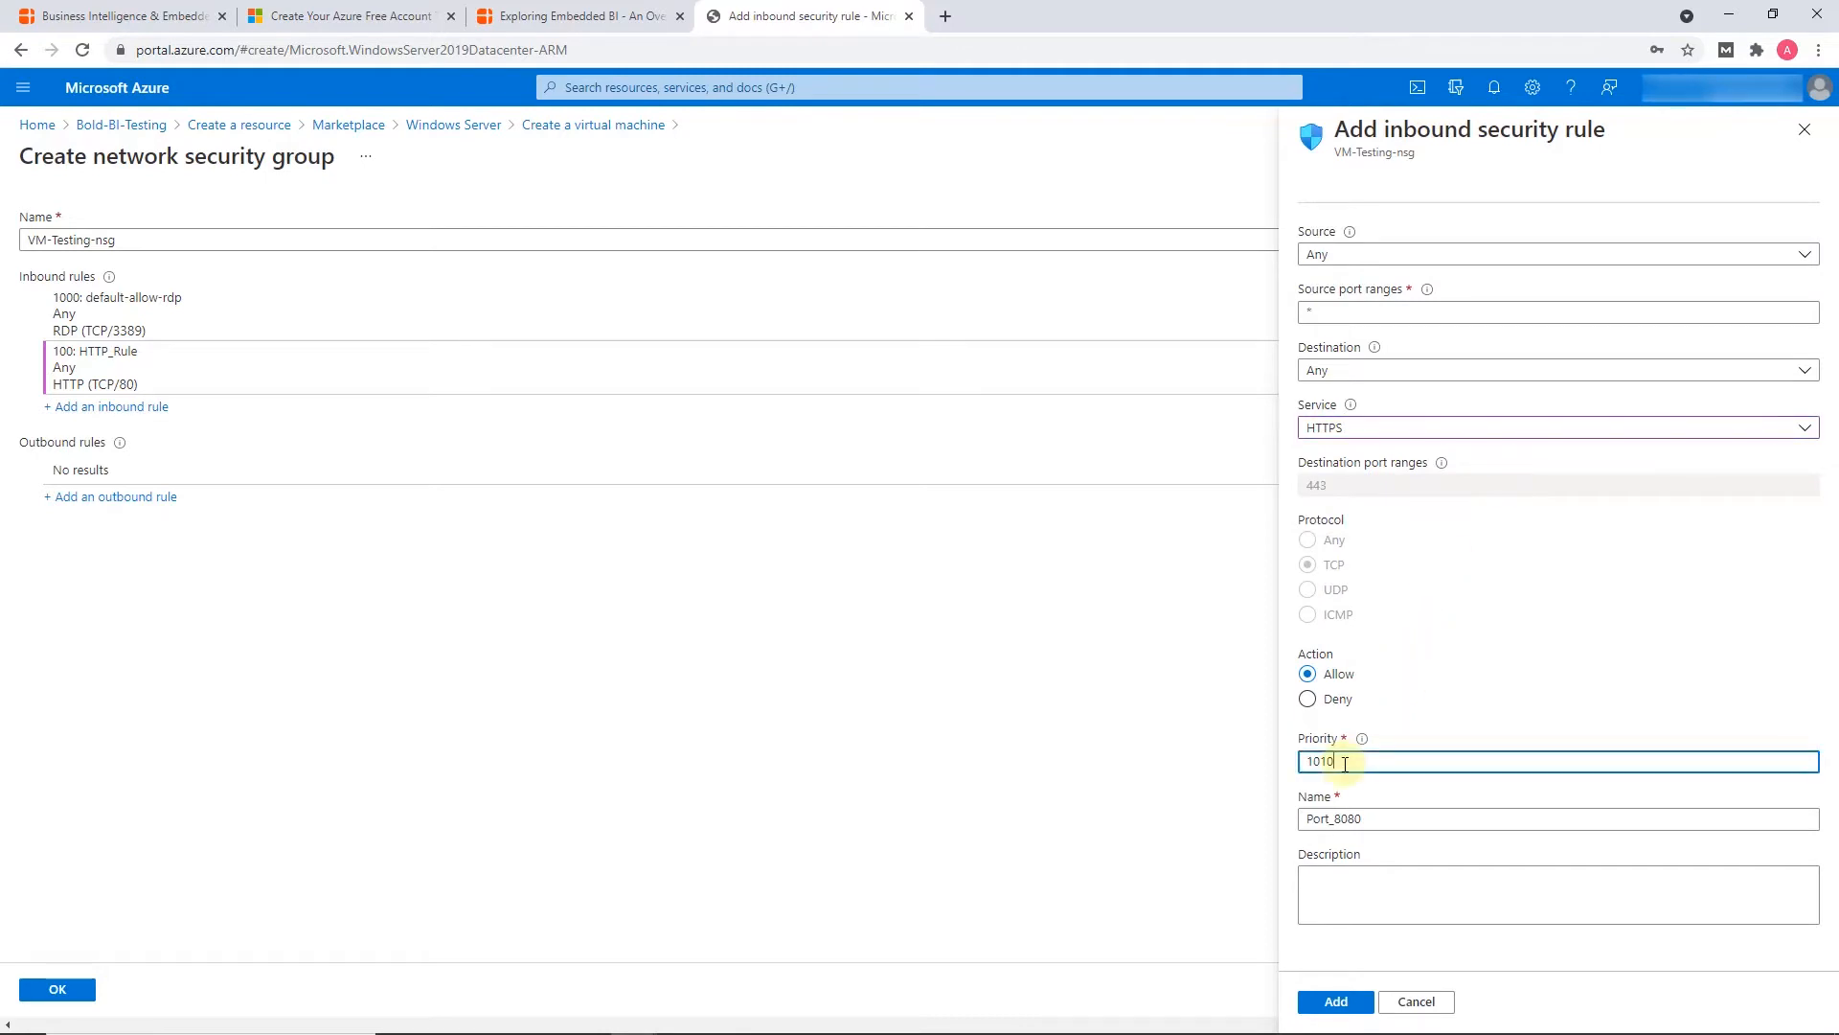
key("BackSpace")
double_click(1349, 818)
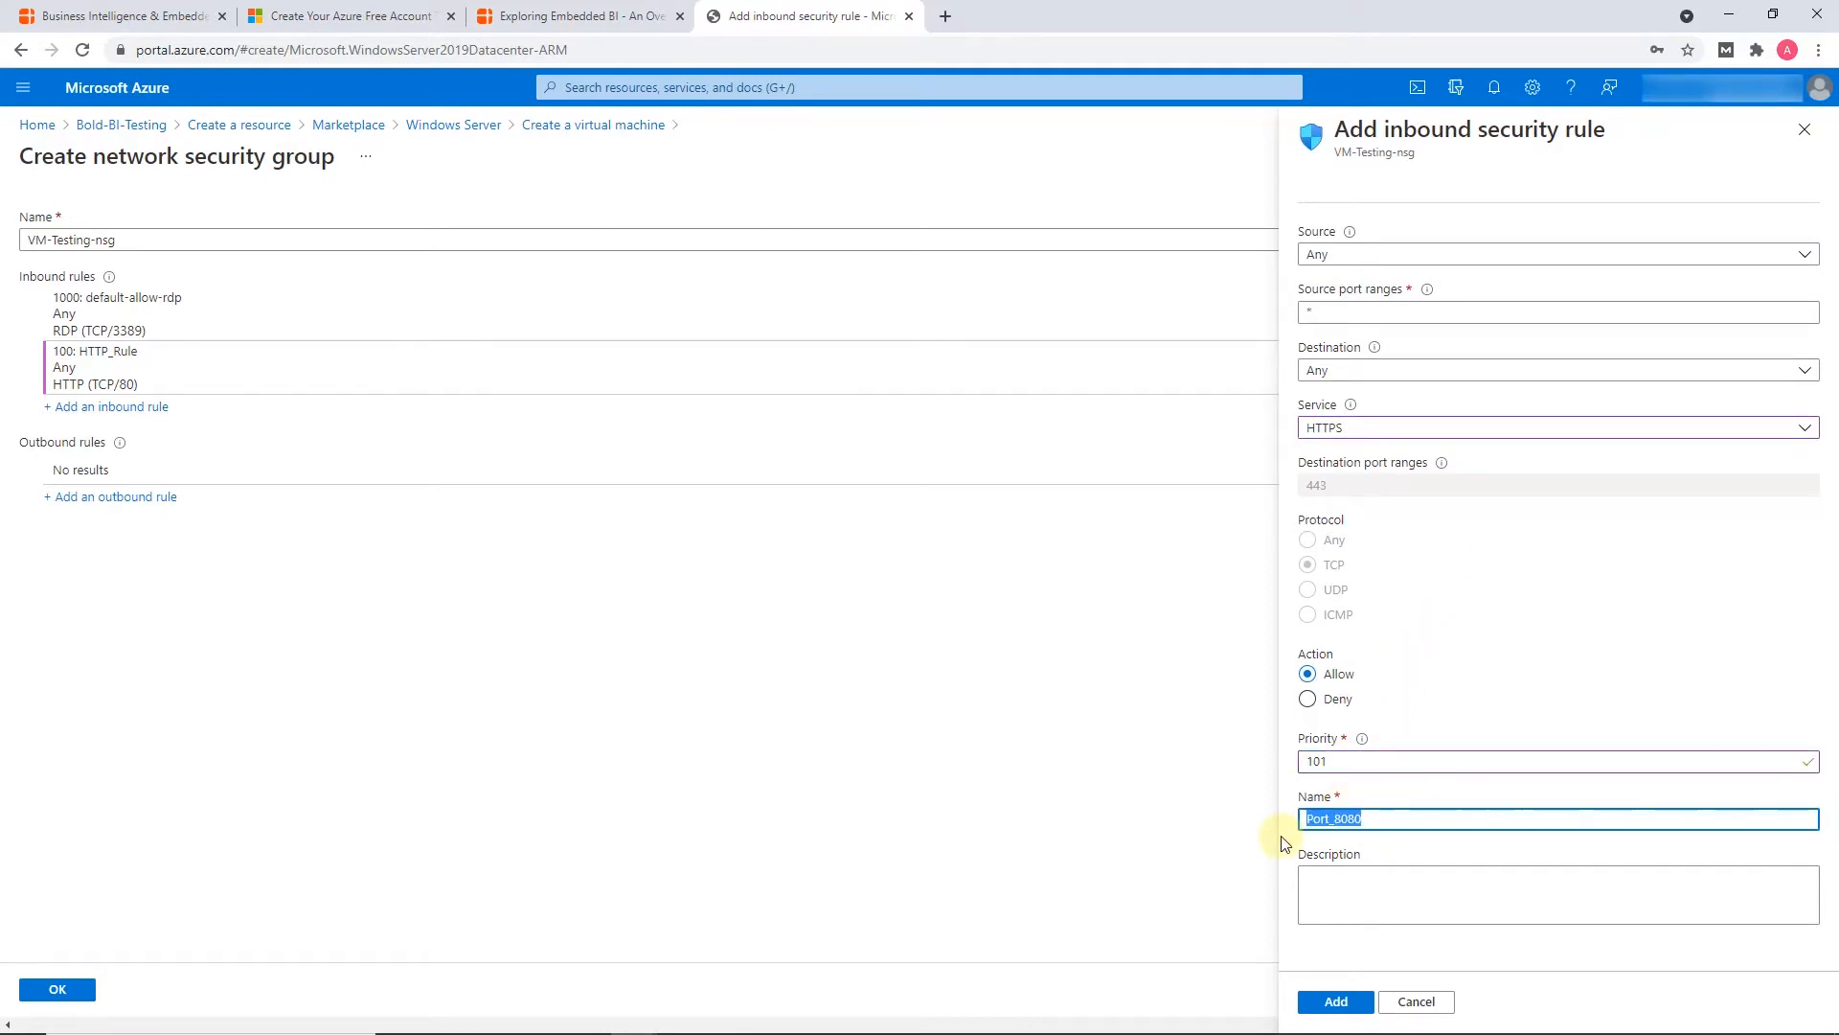
type("HTTPs_Rule")
left_click(1337, 1001)
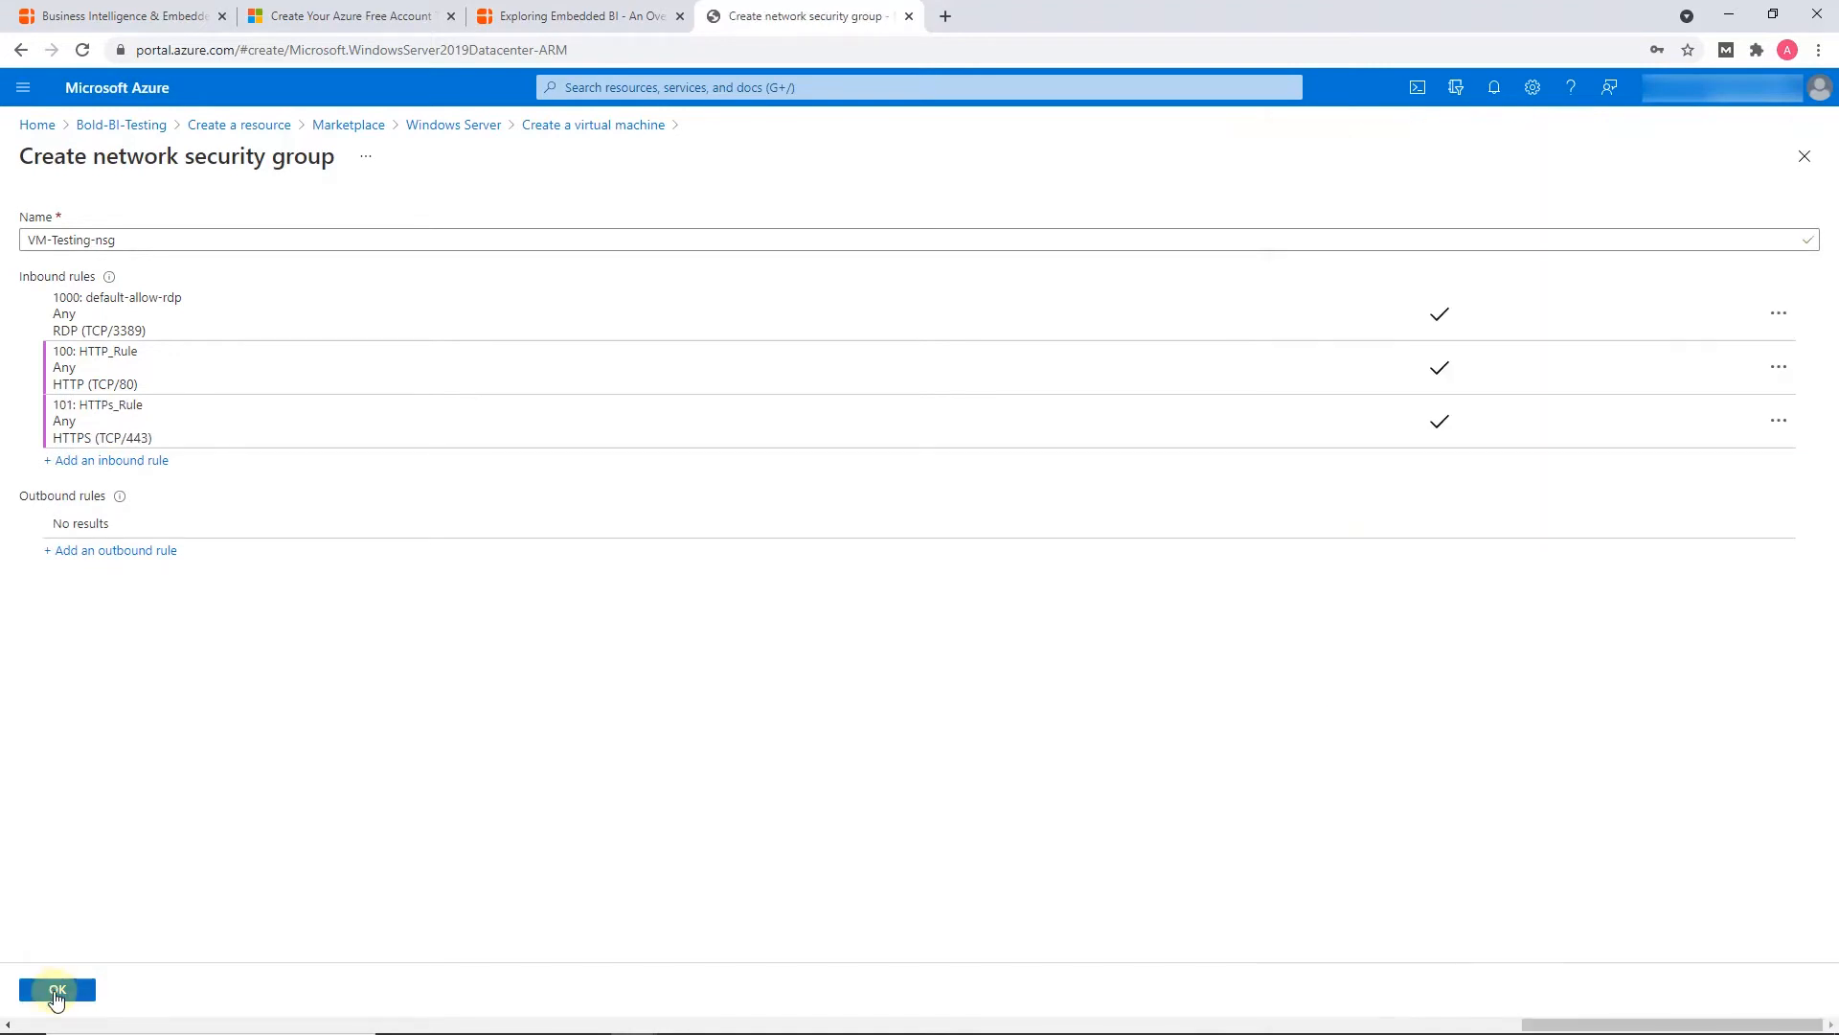
left_click(56, 991)
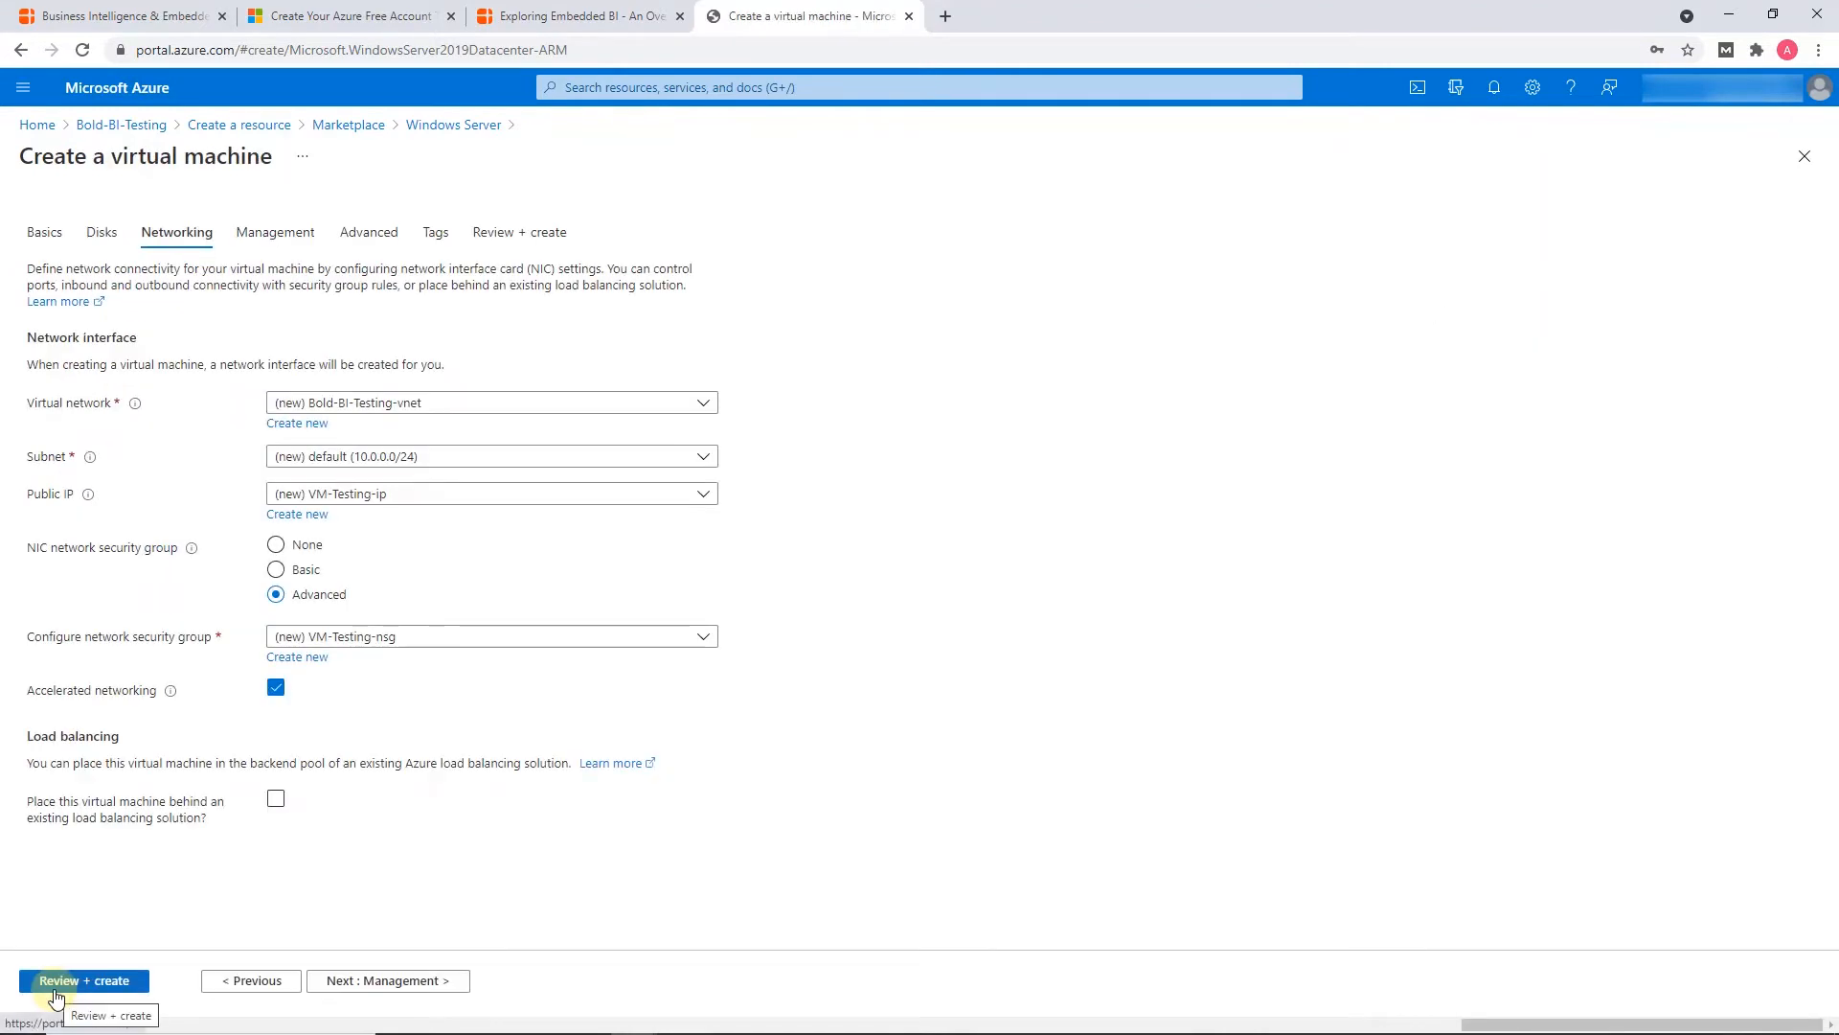
Review the virtual machine's configuration and create it
left_click(56, 990)
left_click_drag(1825, 355, 1802, 743)
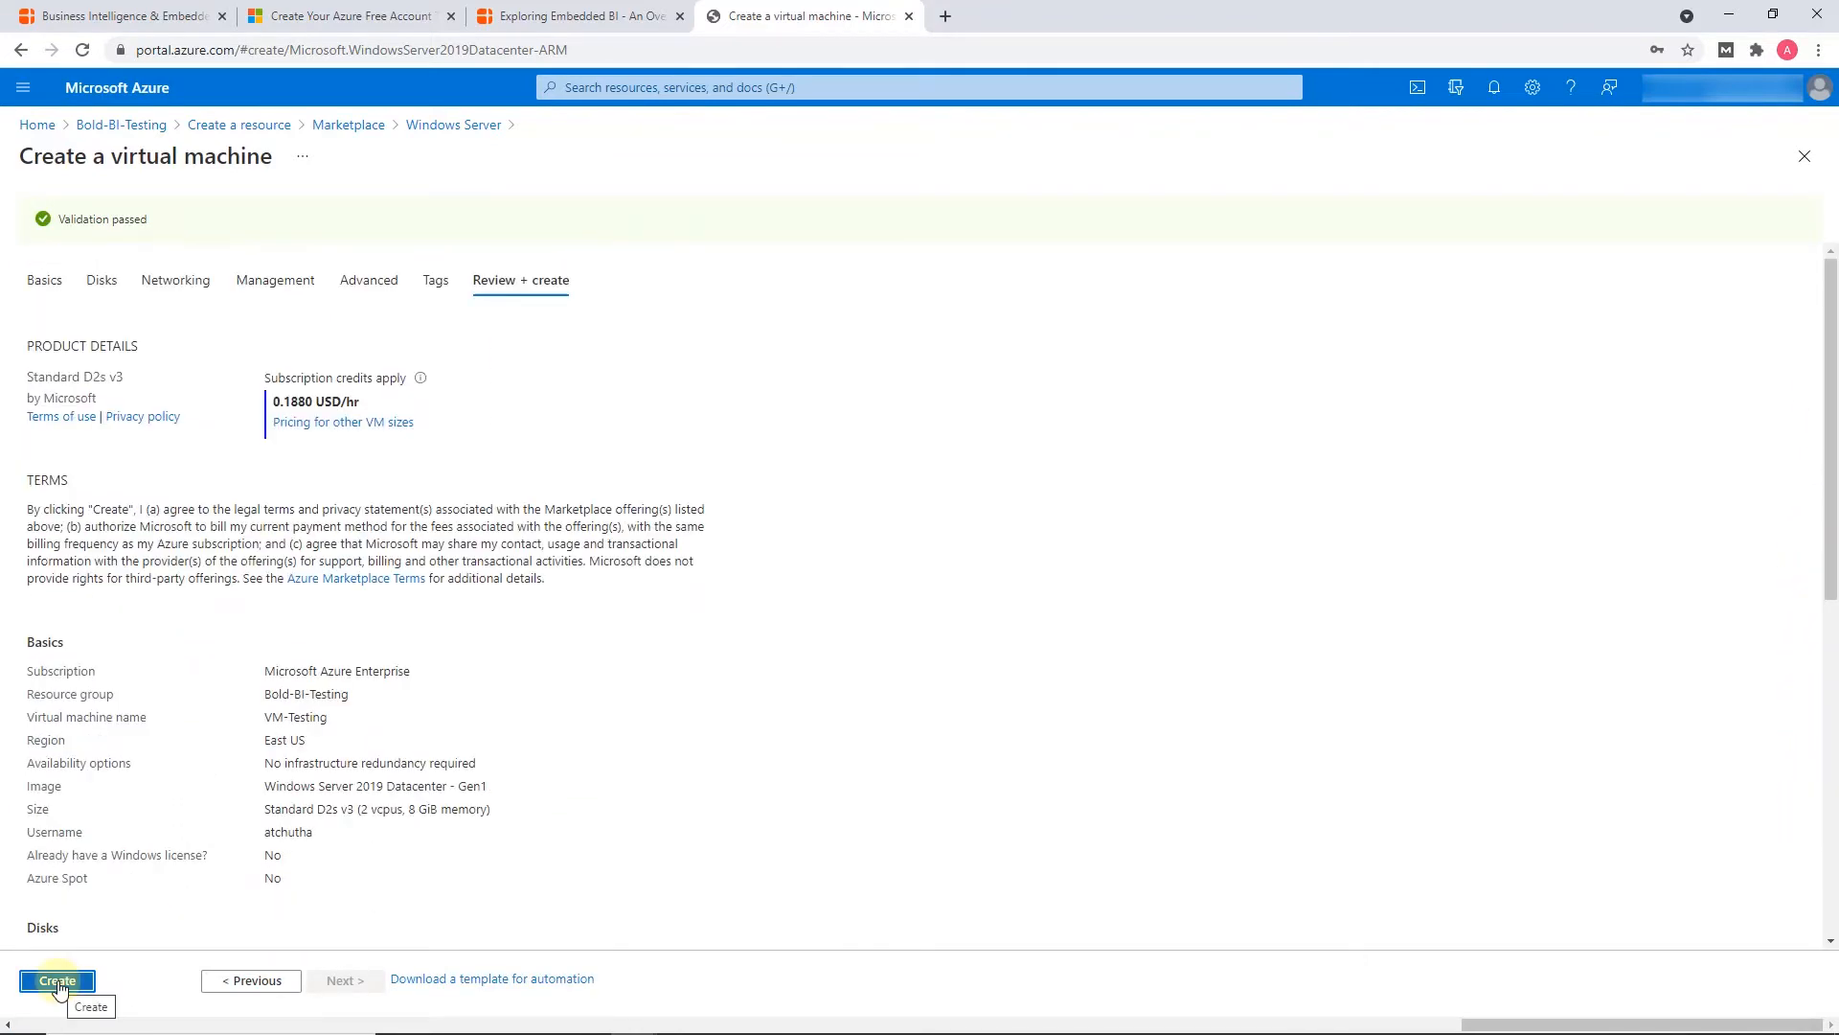
left_click(58, 981)
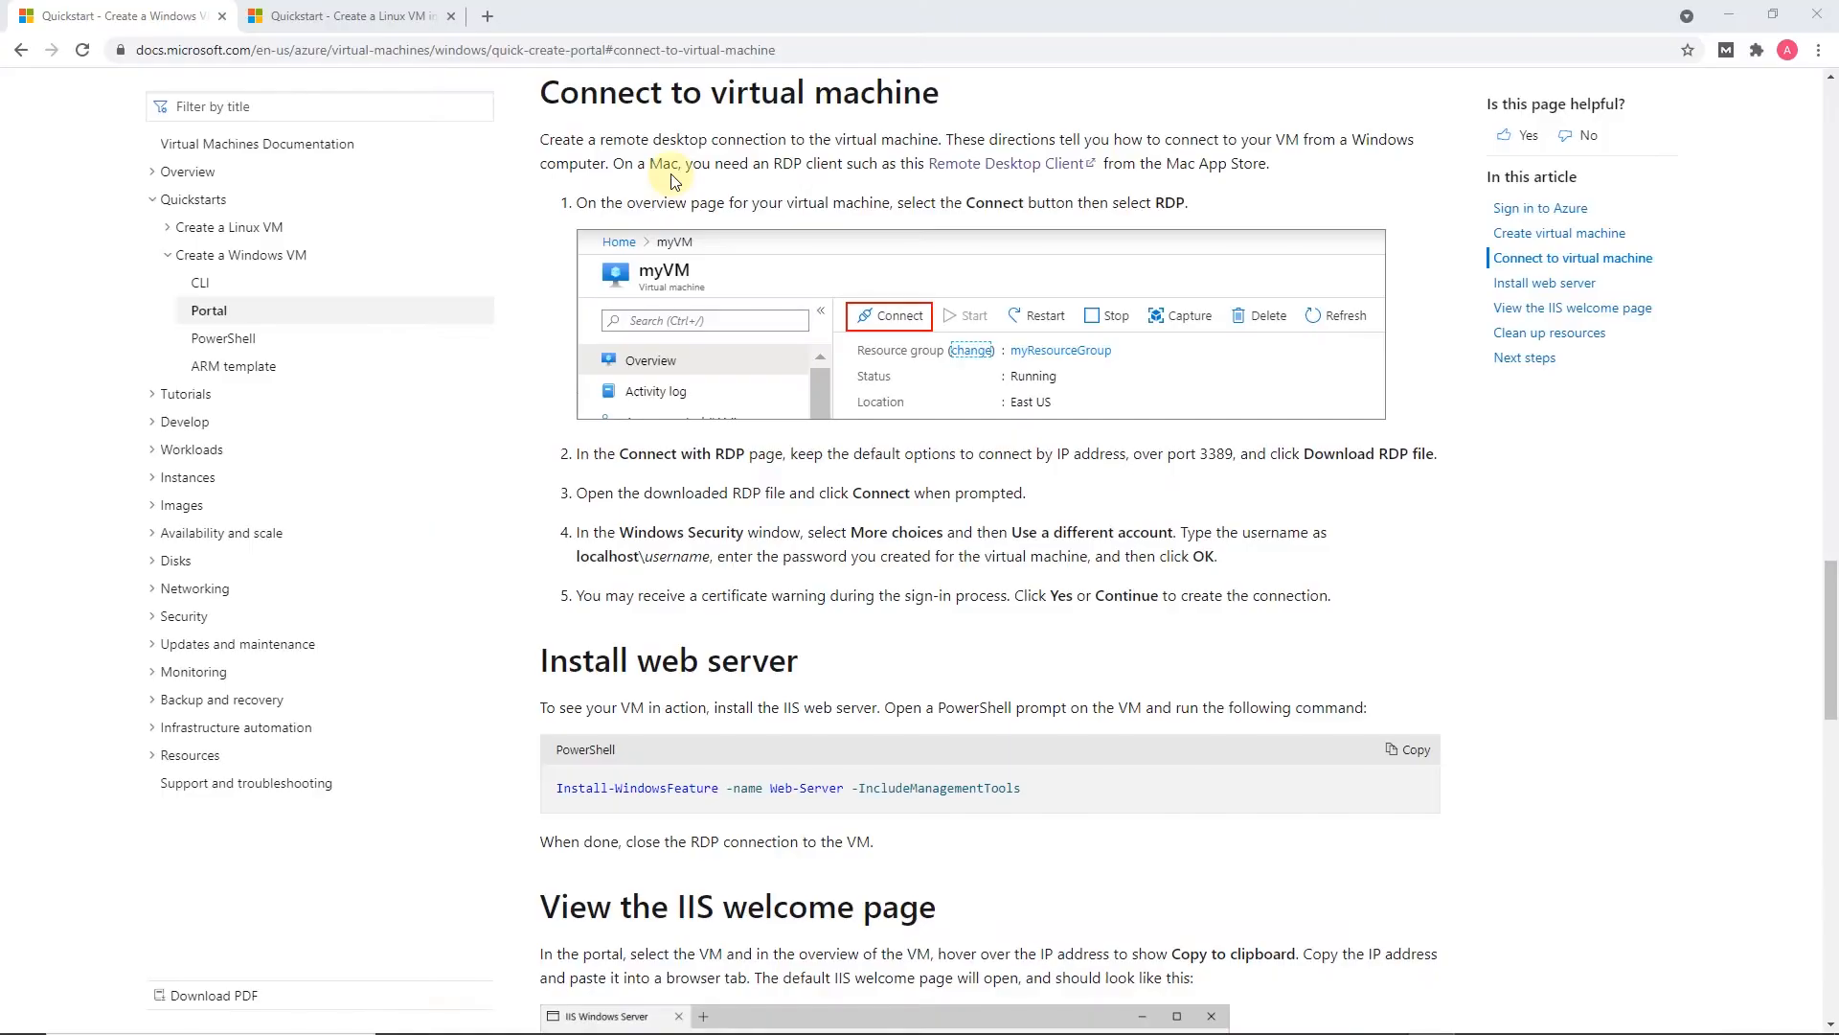
Bring up the quickstart documentation on creating a Linux VM
left_click(393, 16)
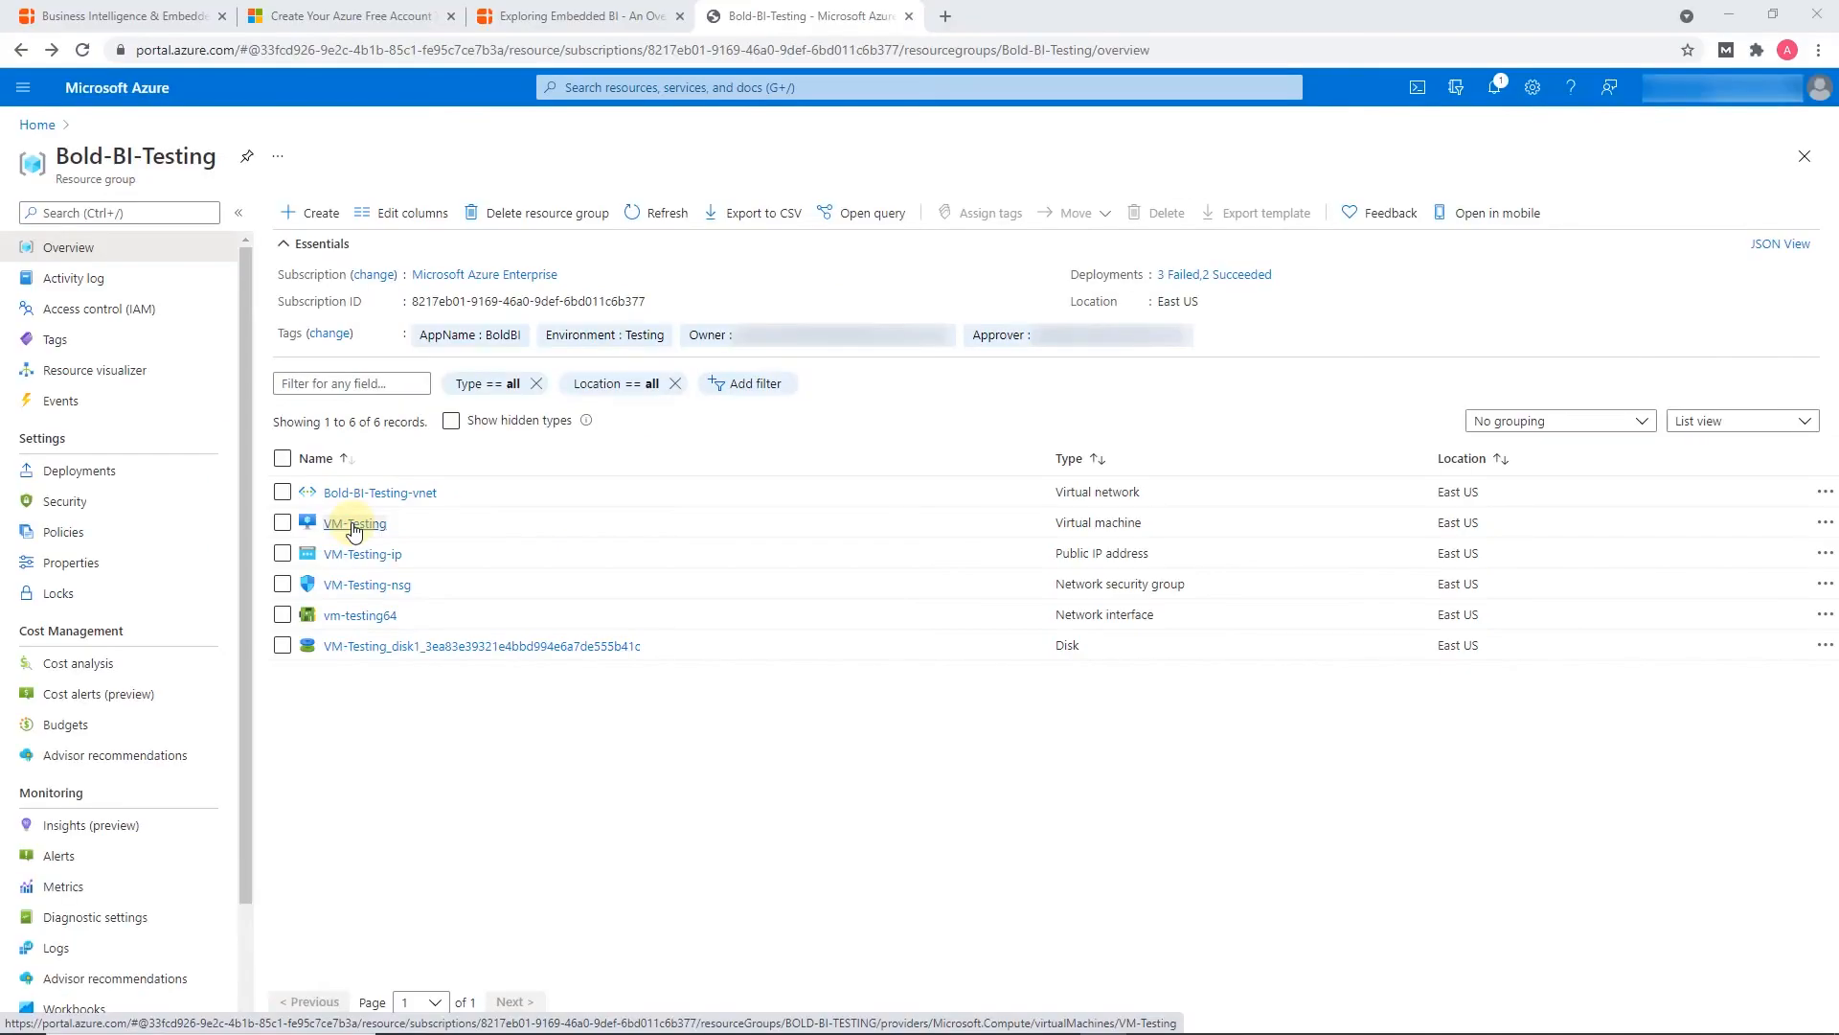
Open the VM-Testing resource and download its RDP connection file
left_click(353, 524)
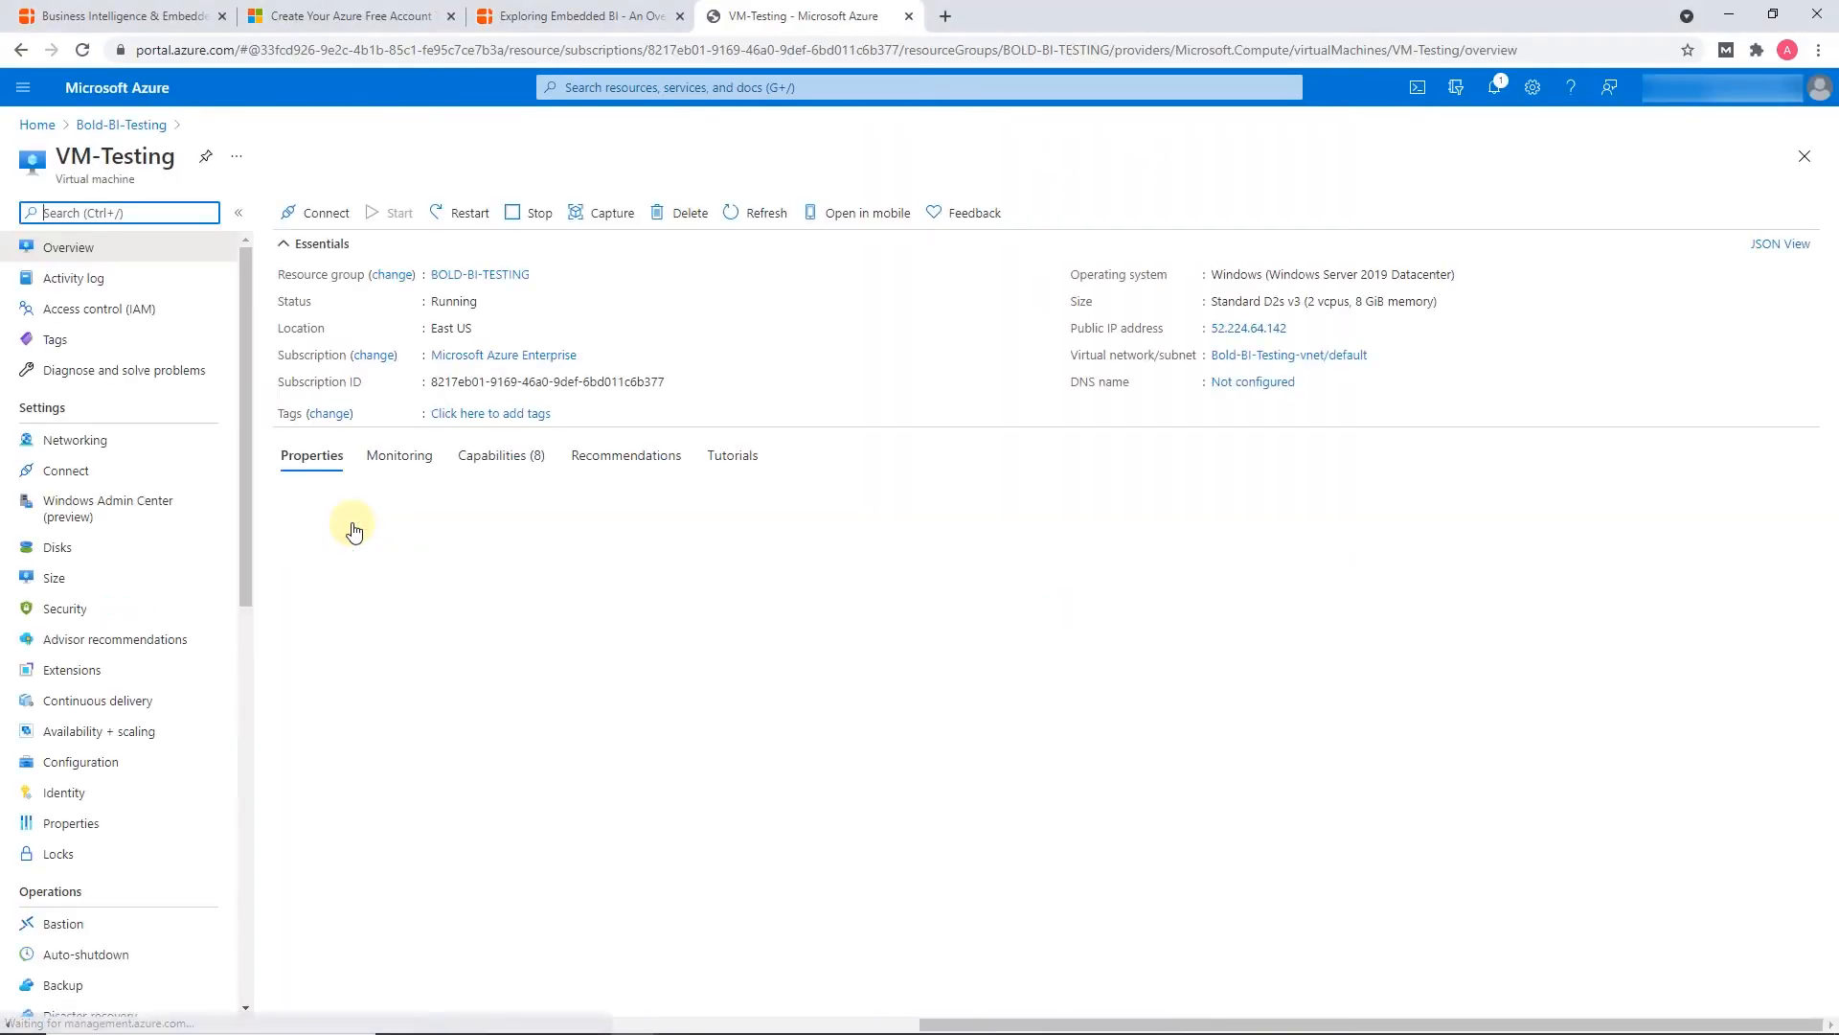
left_click(321, 219)
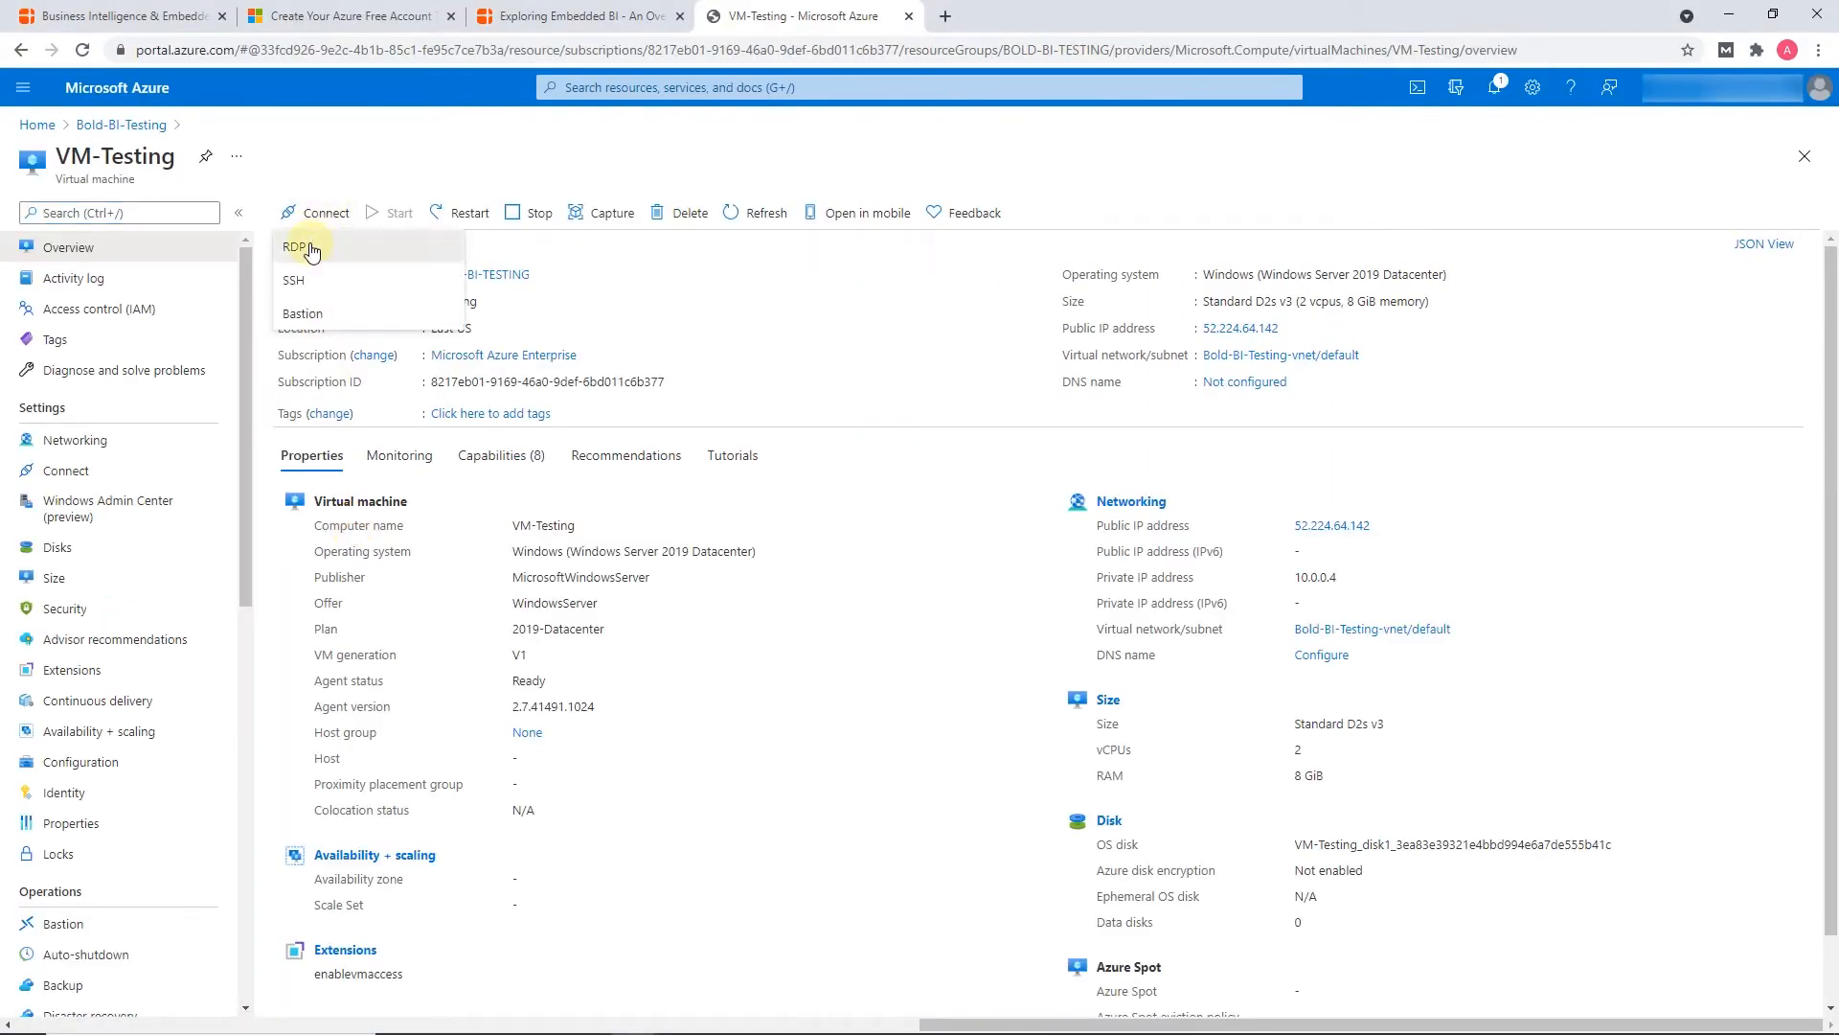
left_click(306, 246)
key("ctrl+minus")
left_click(317, 467)
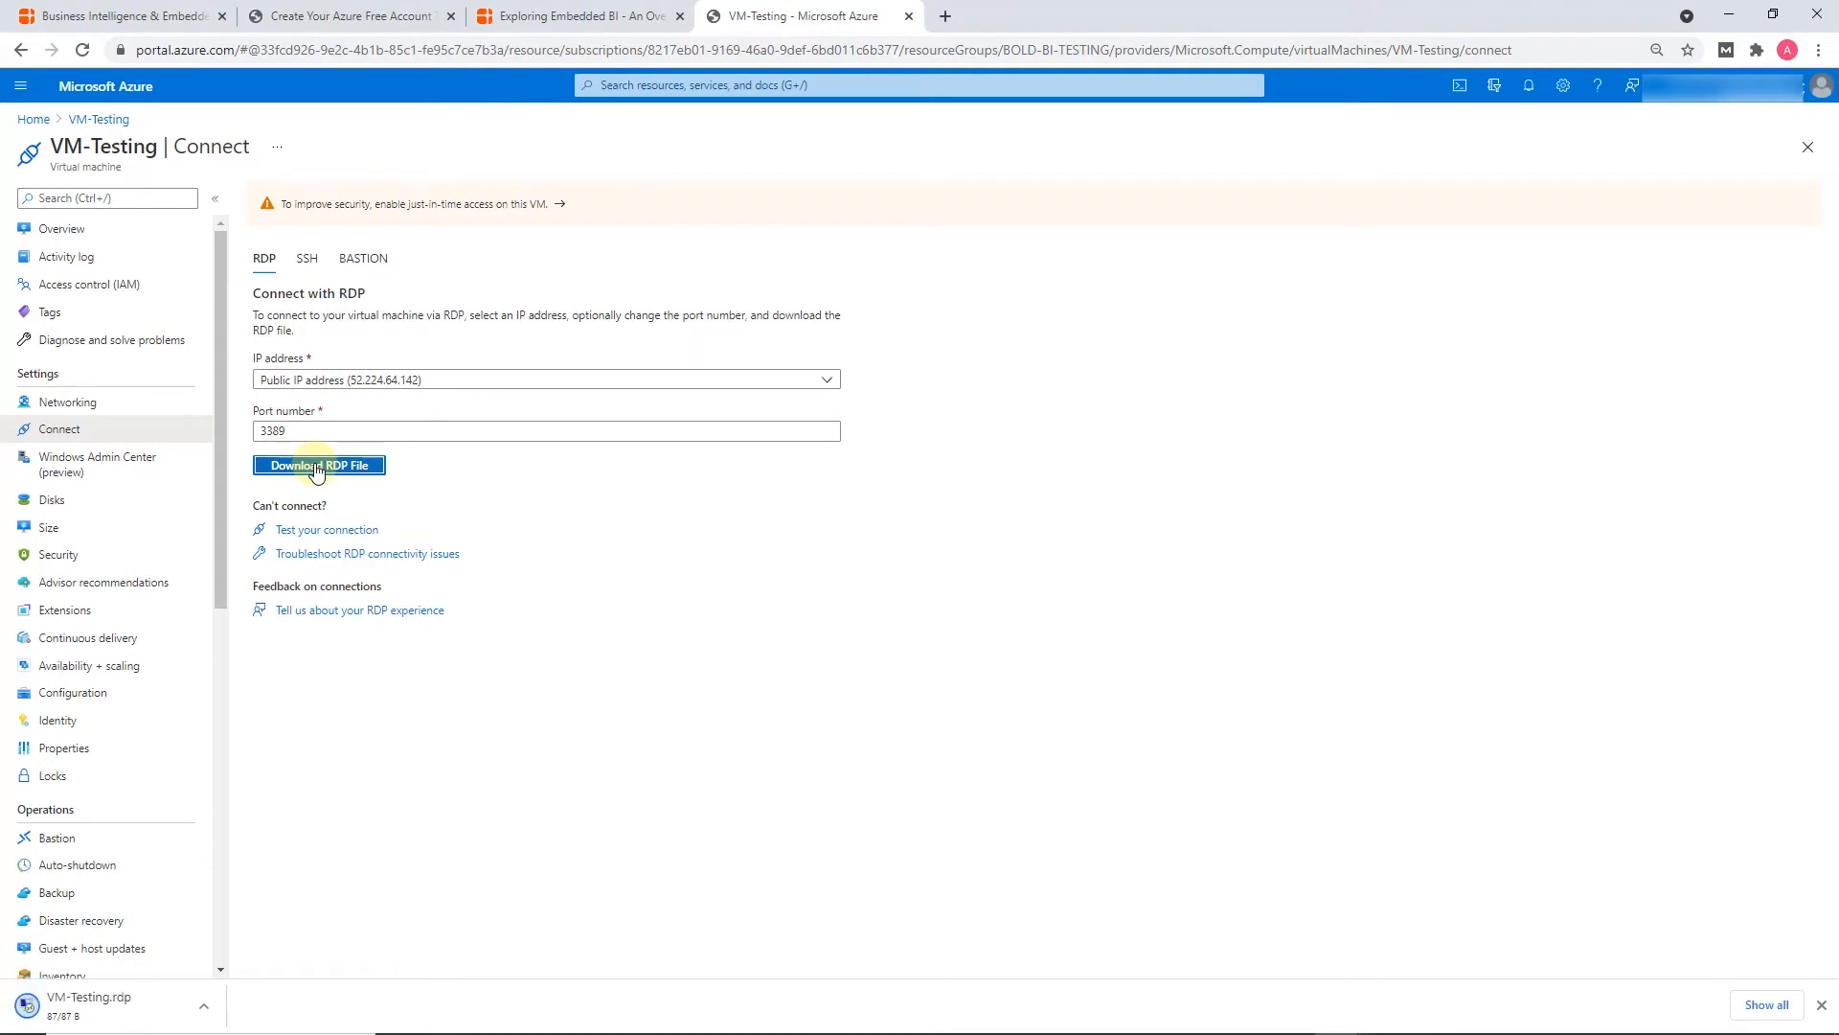
Open the downloaded VM-Testing.rdp file and connect despite the unidentified publisher
left_click(204, 1013)
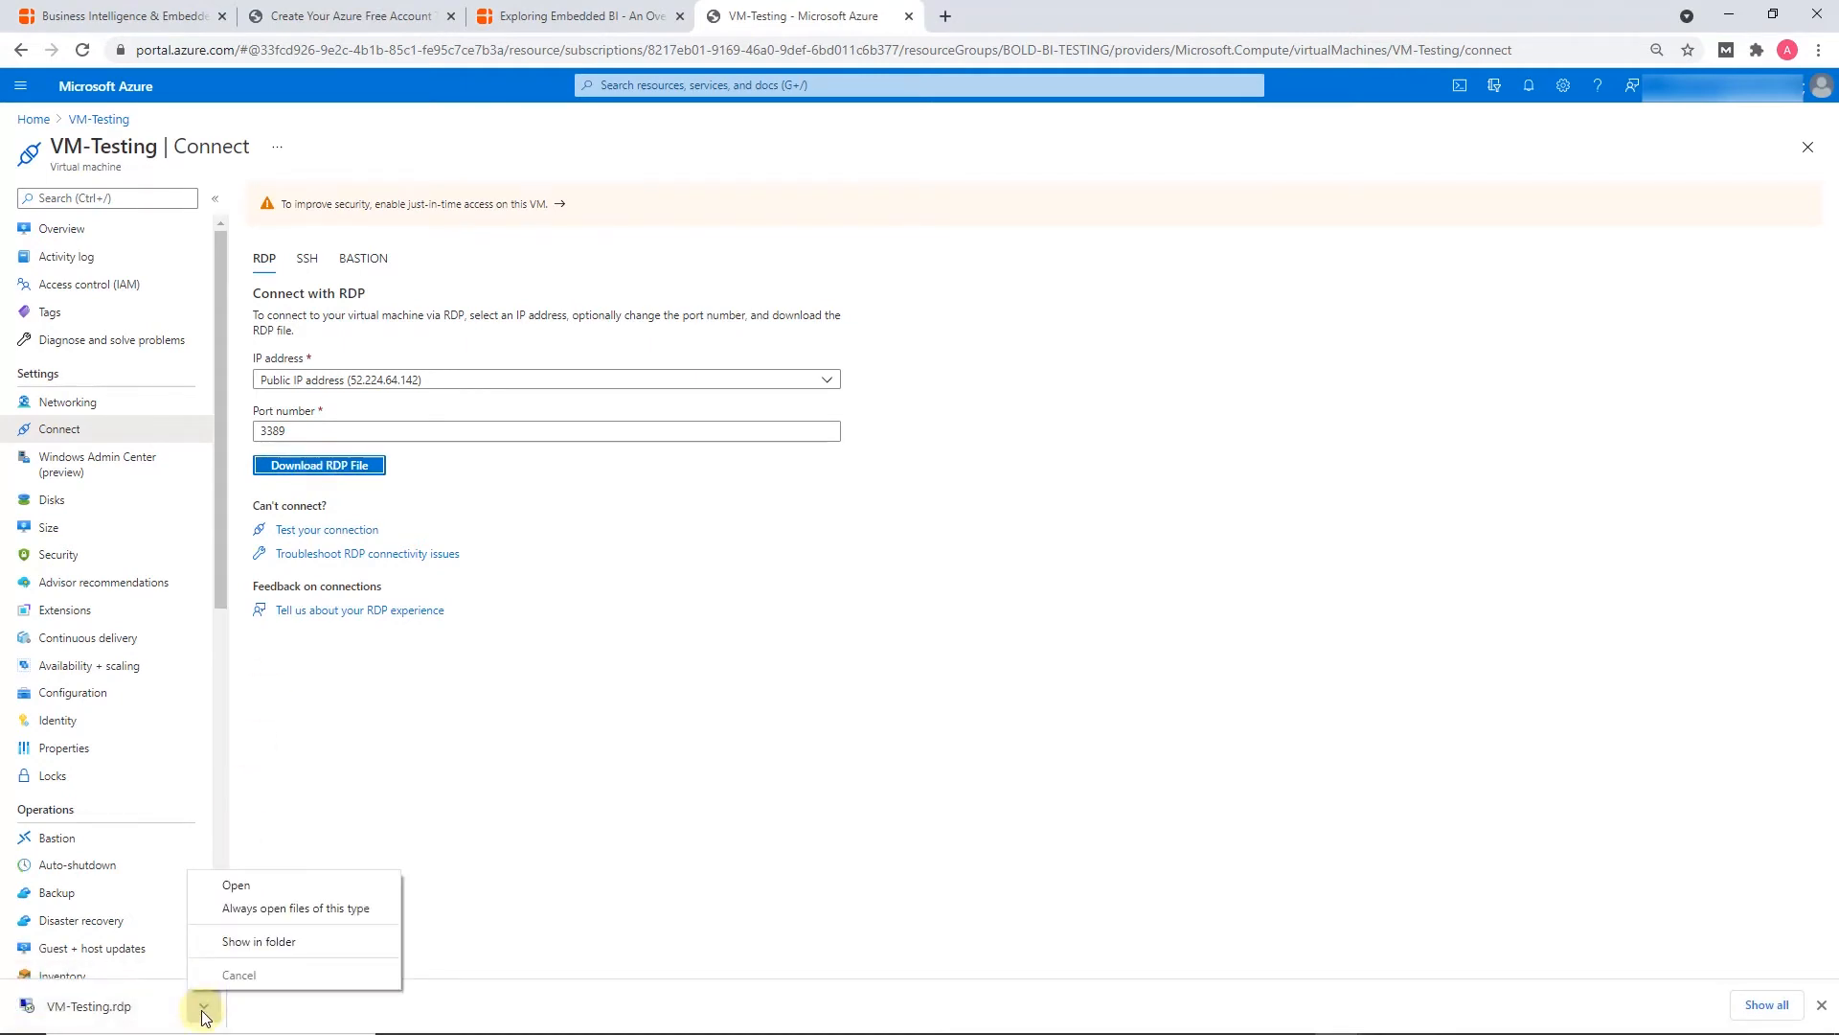
left_click(236, 885)
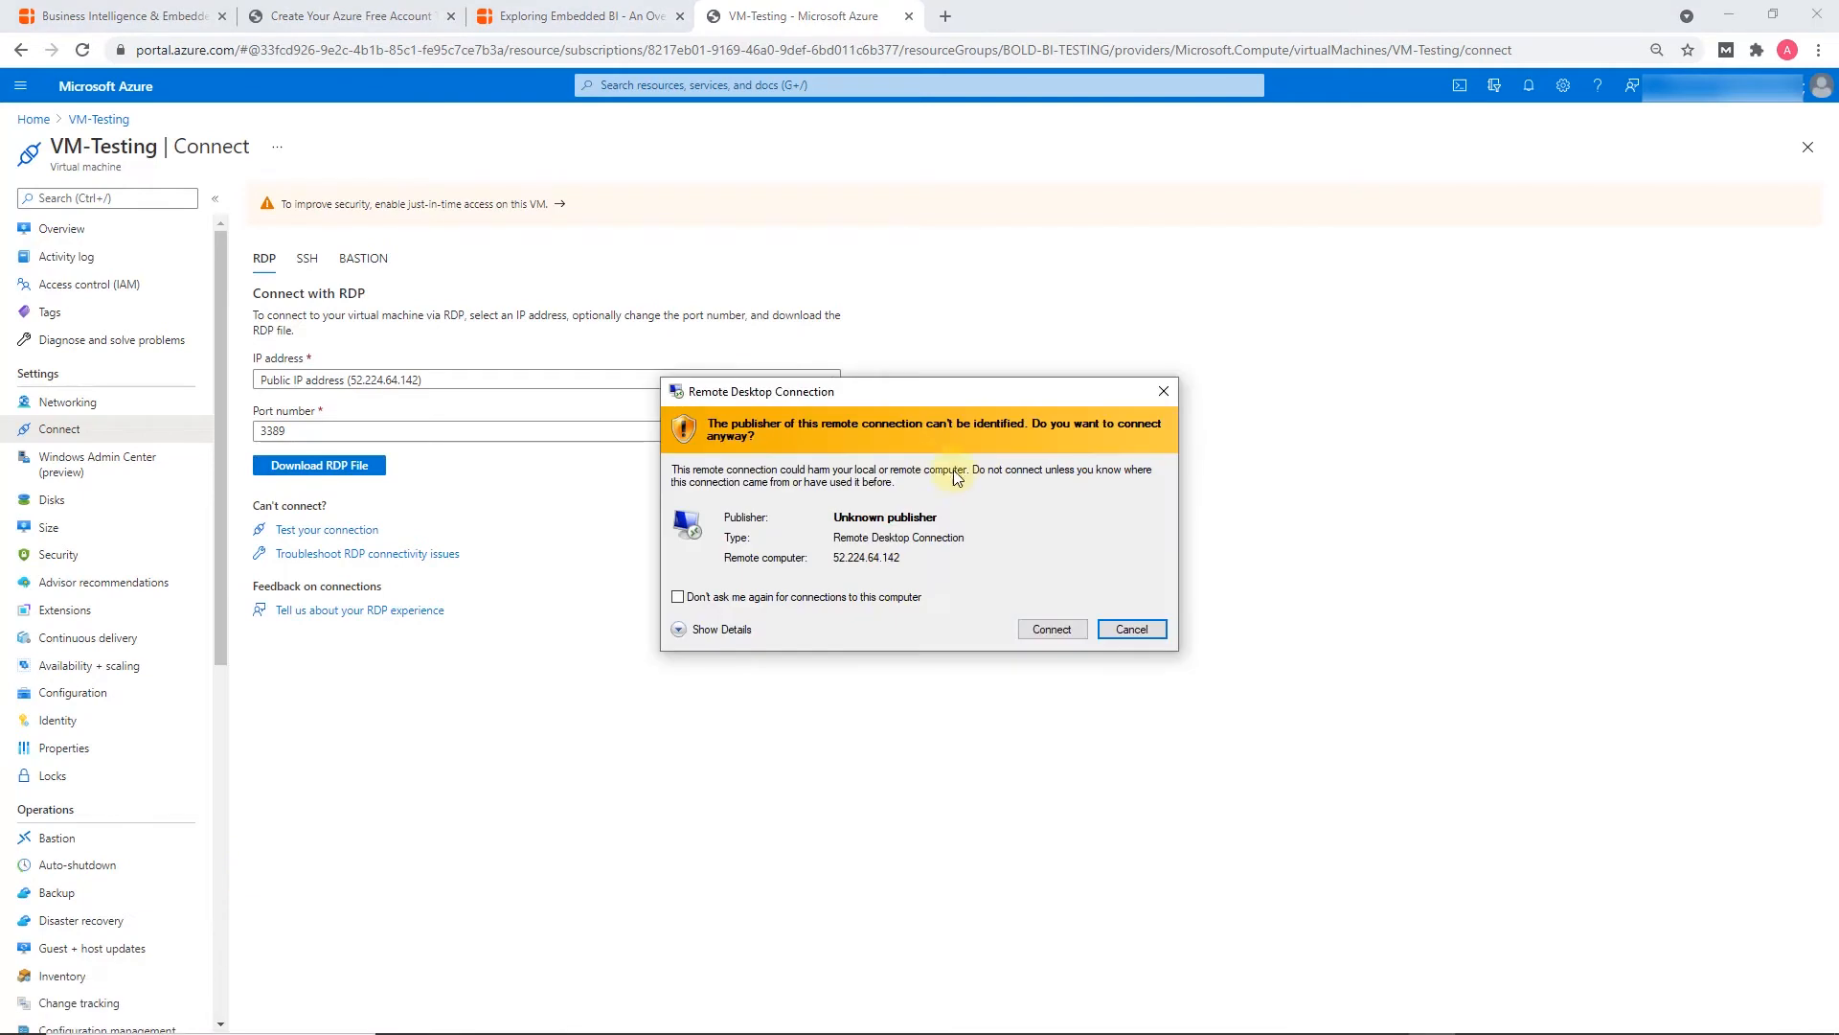
left_click(1051, 629)
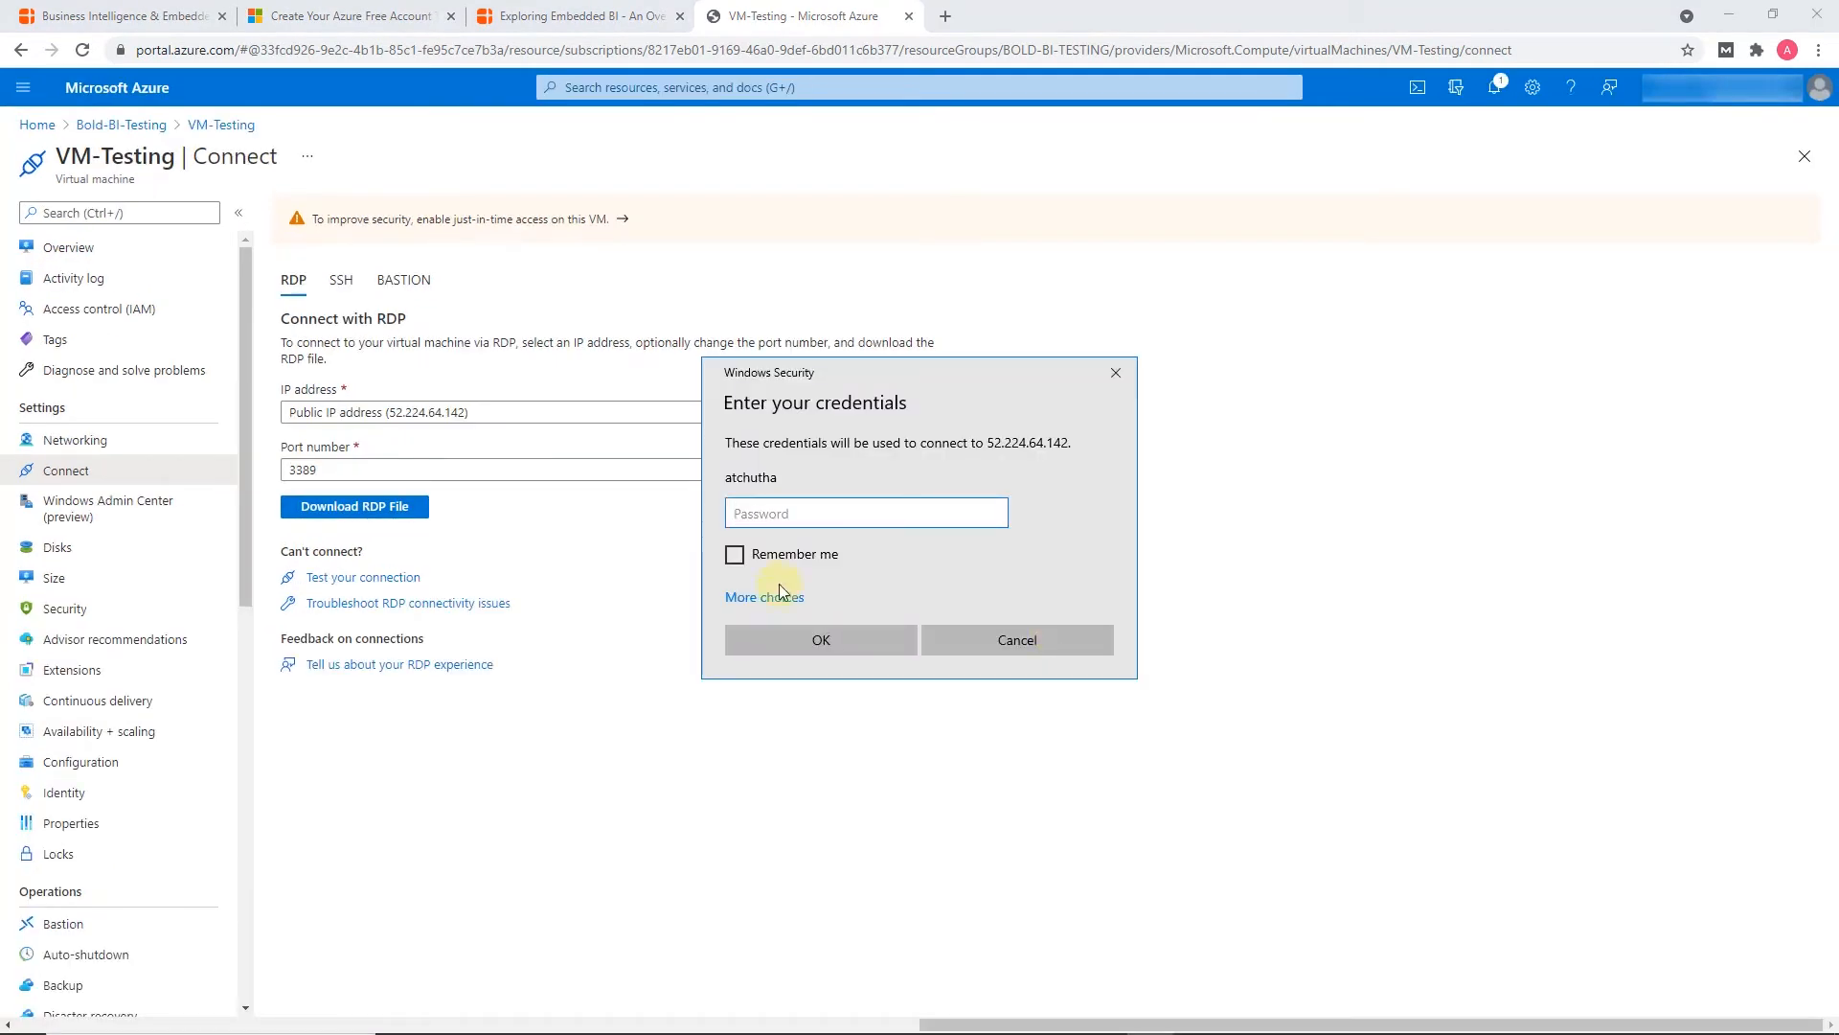
Choose to use a different account and submit the VM administrator's username and password for the remote connection
left_click(766, 598)
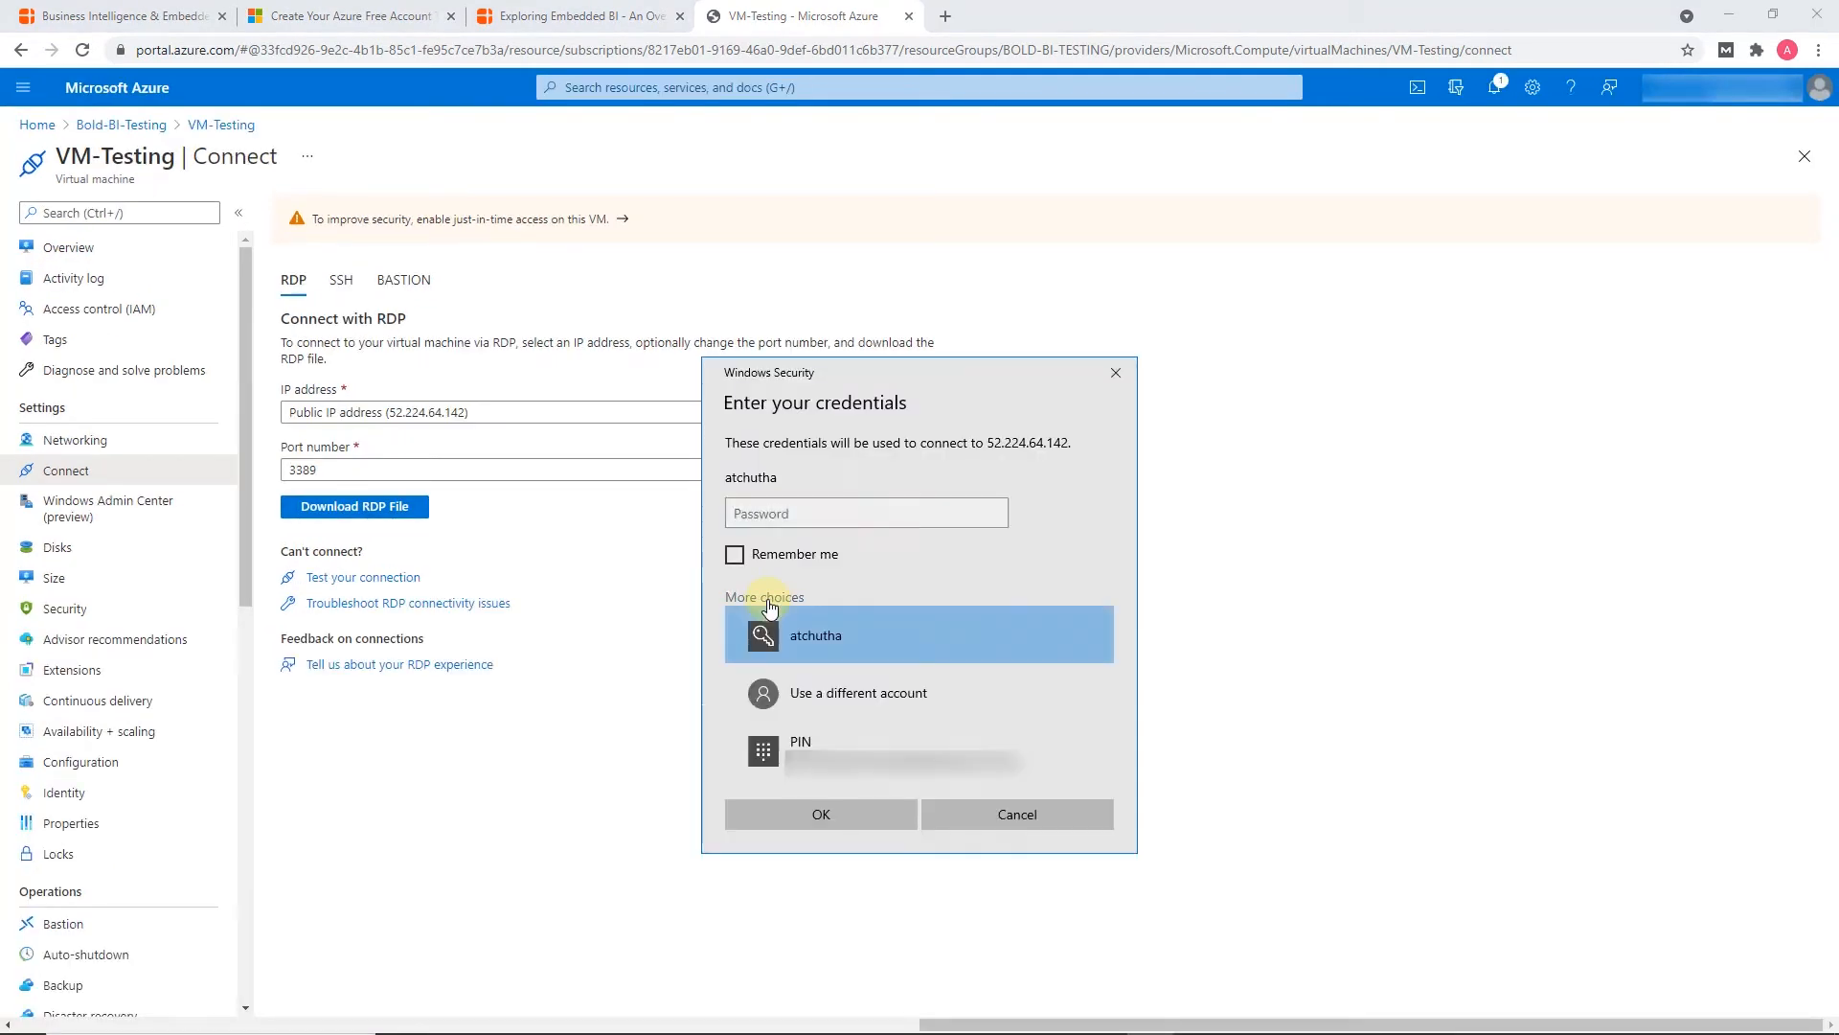
left_click(843, 693)
type("atchutha")
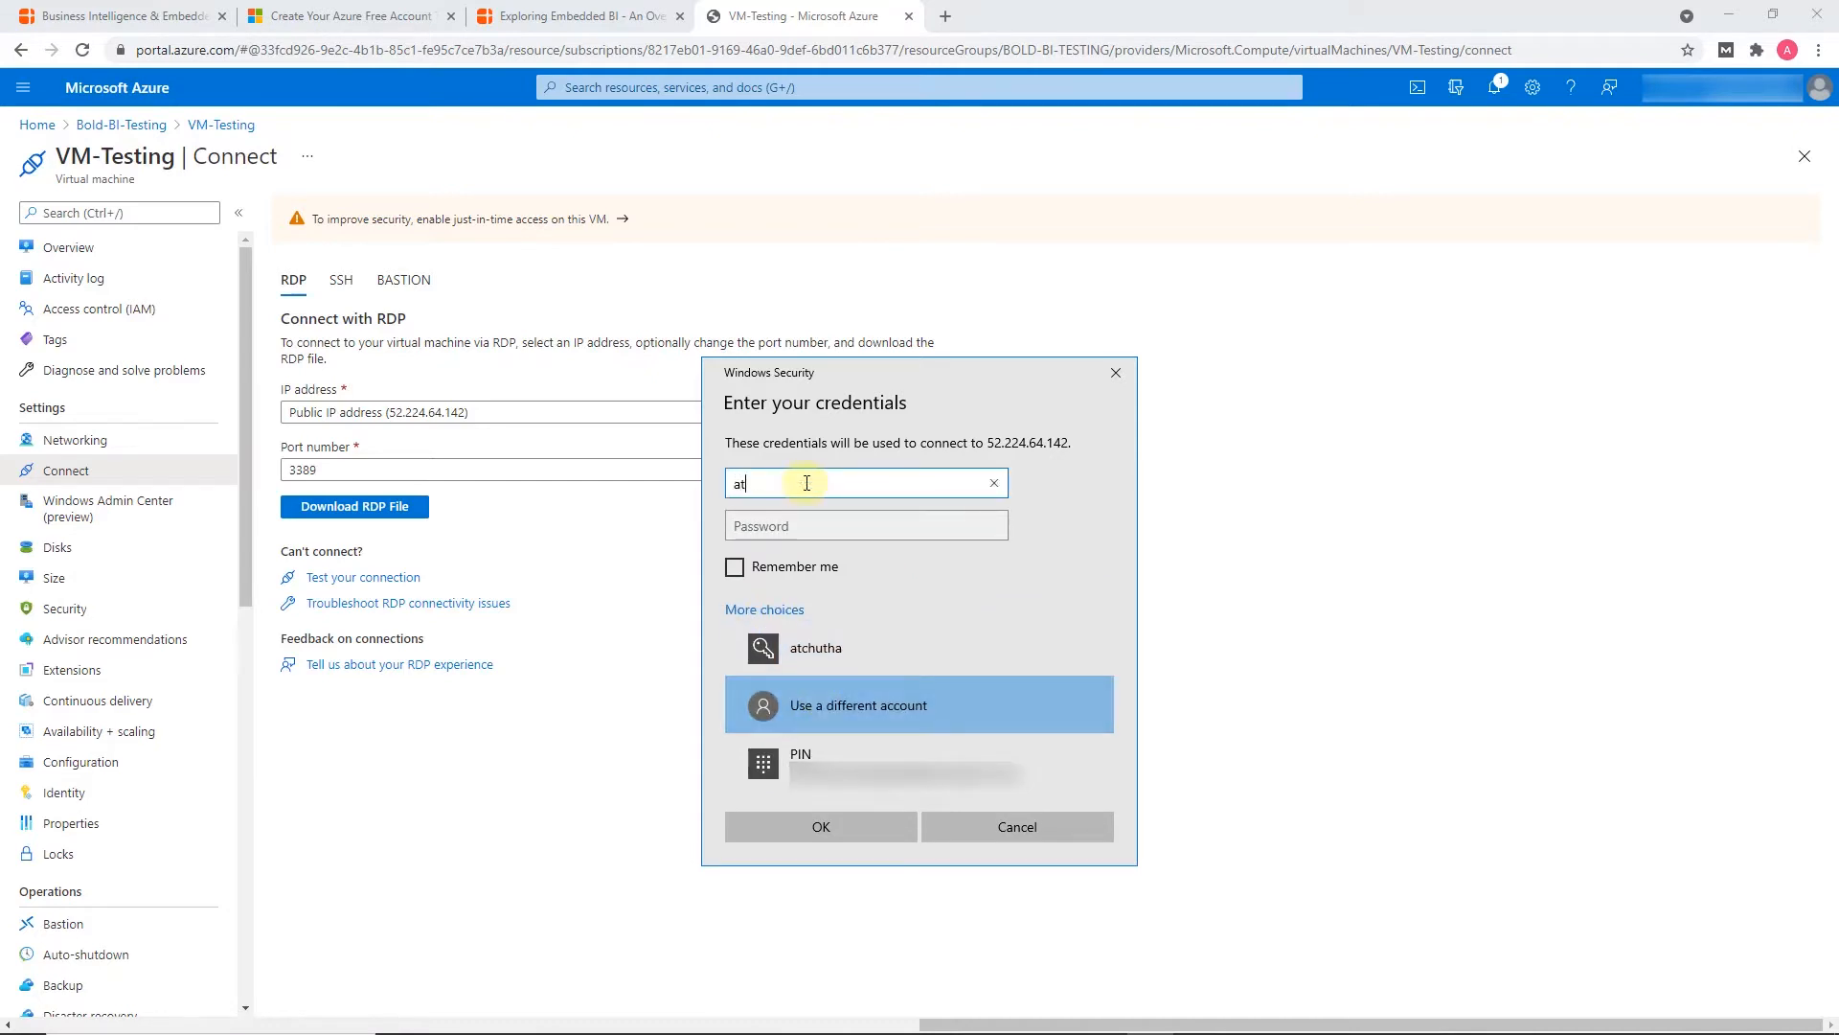
left_click(812, 534)
type("*************")
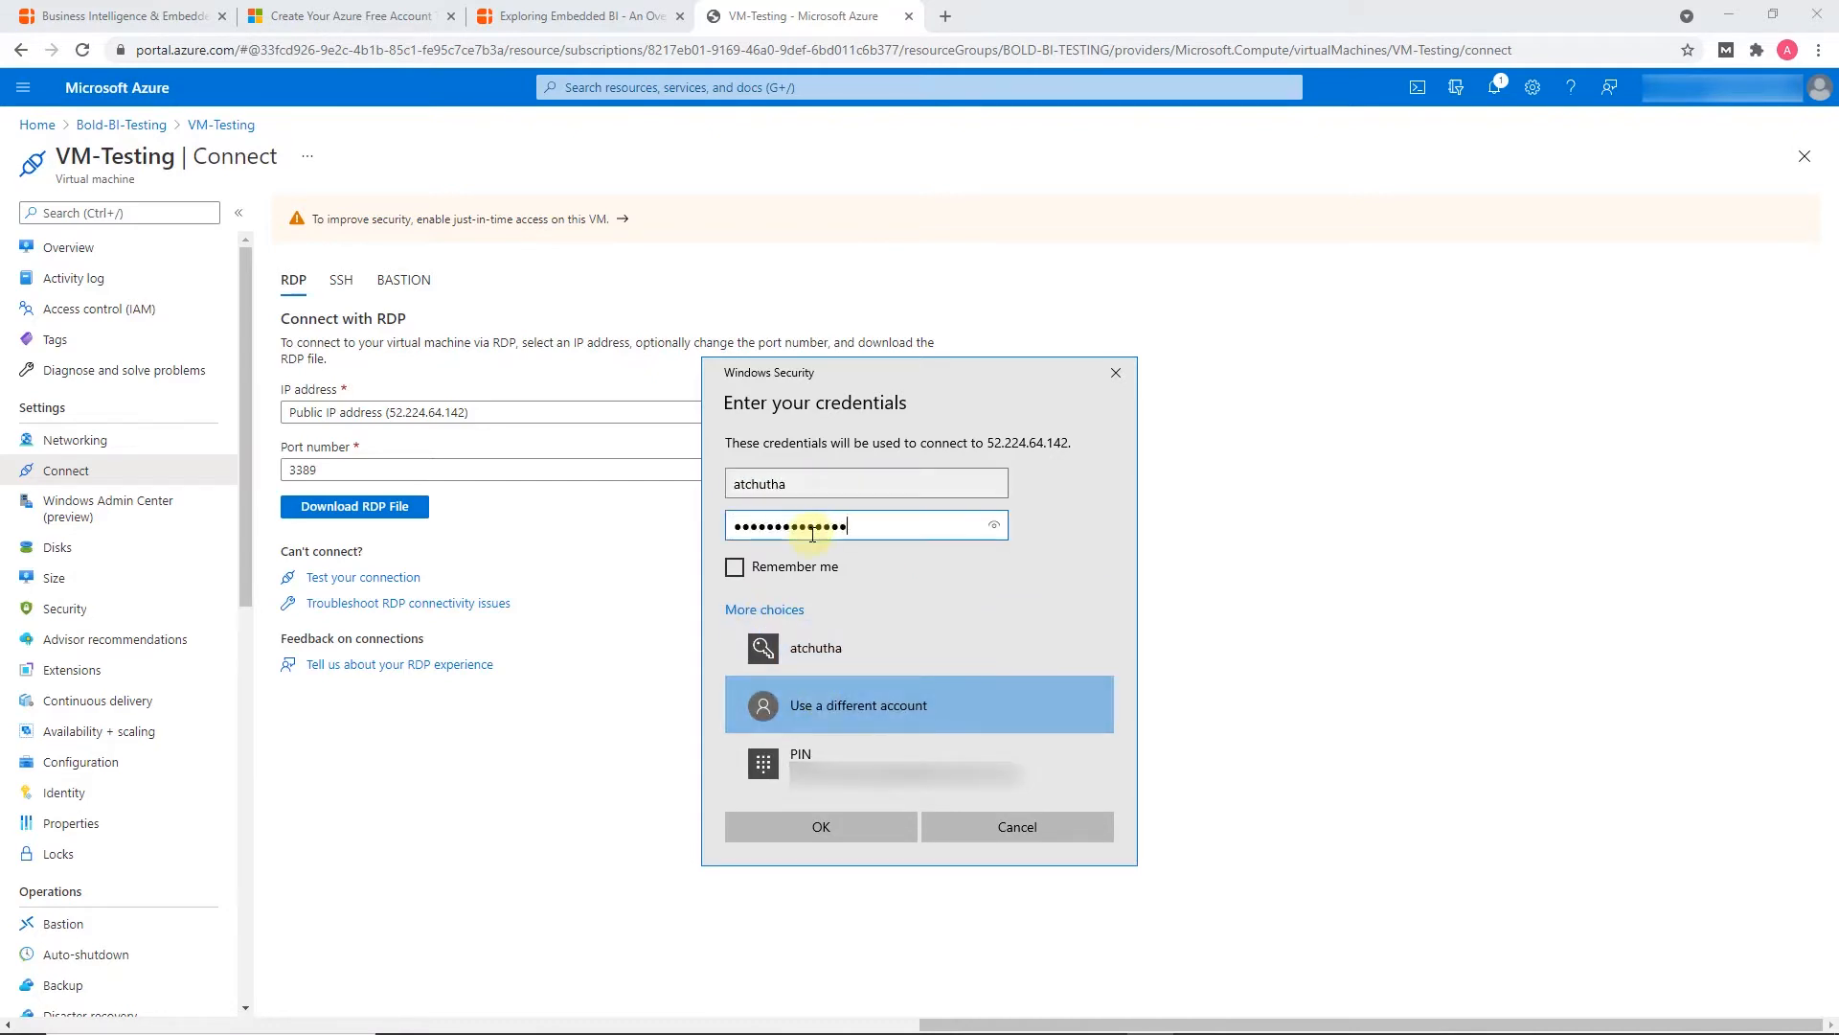
left_click(826, 827)
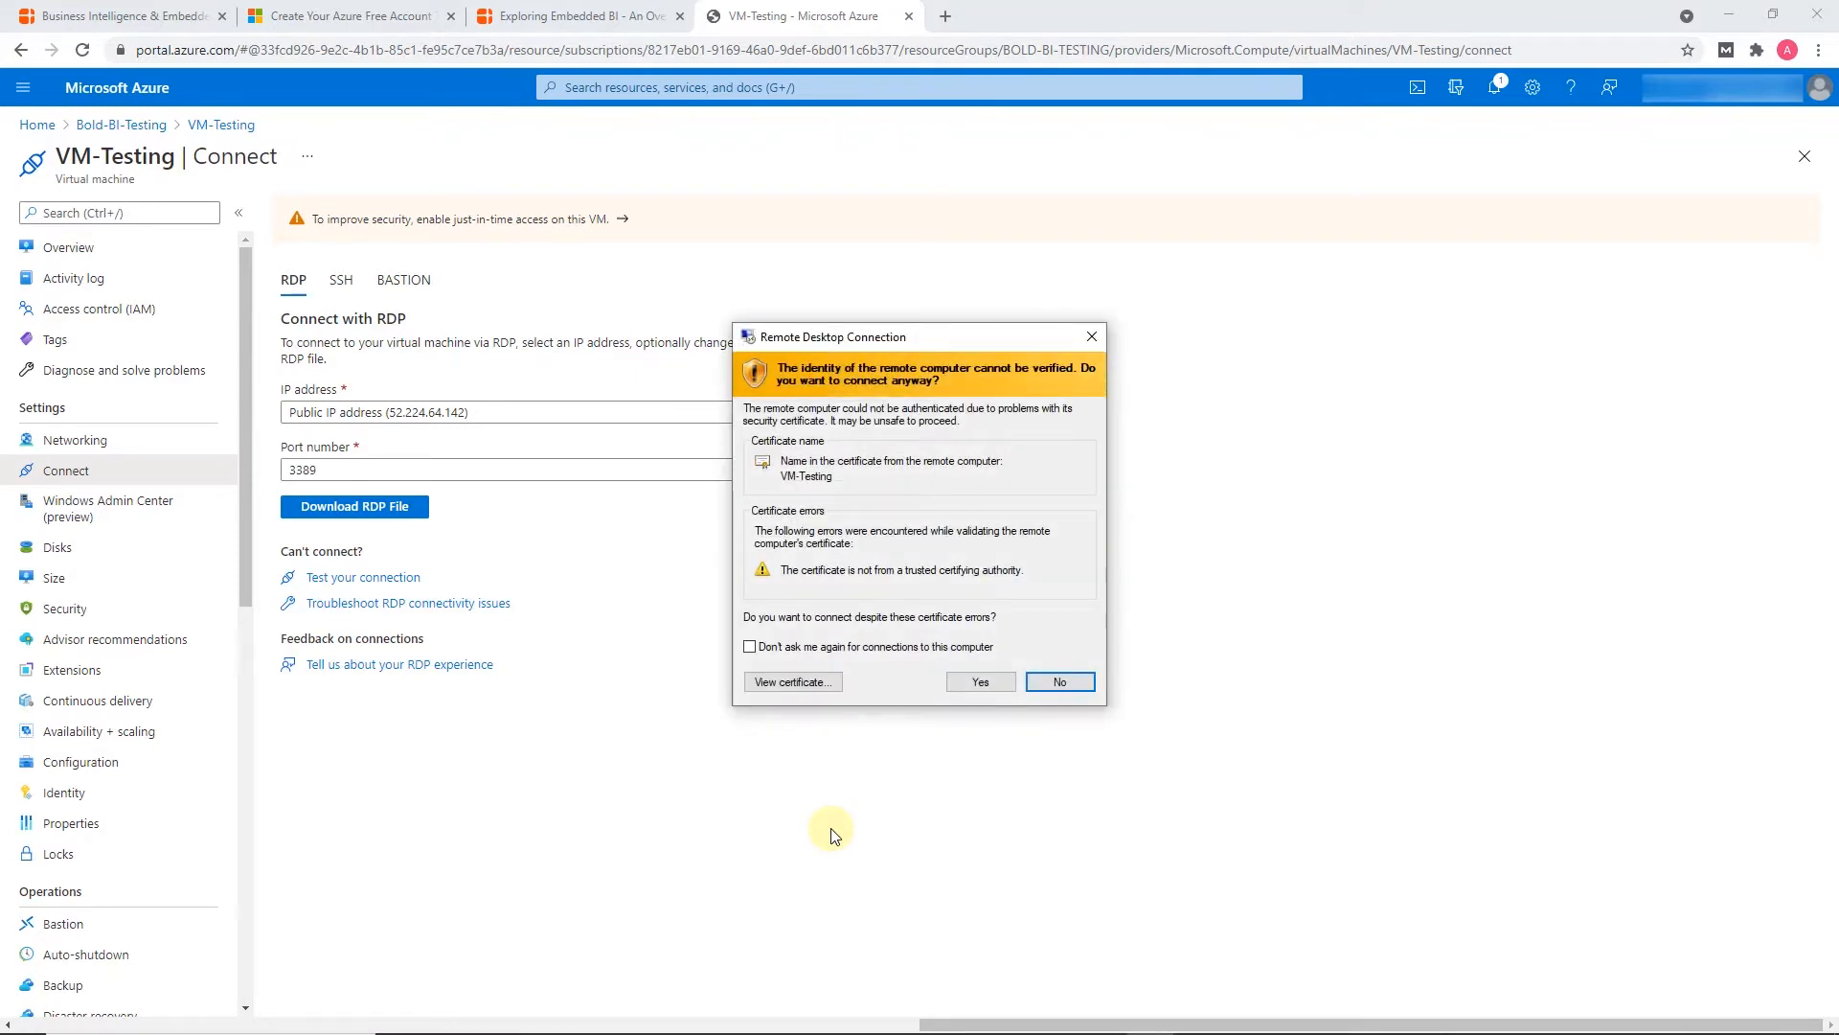
Accept the remote computer's untrusted certificate and start the Add Roles and Features Wizard on the VM
left_click(981, 683)
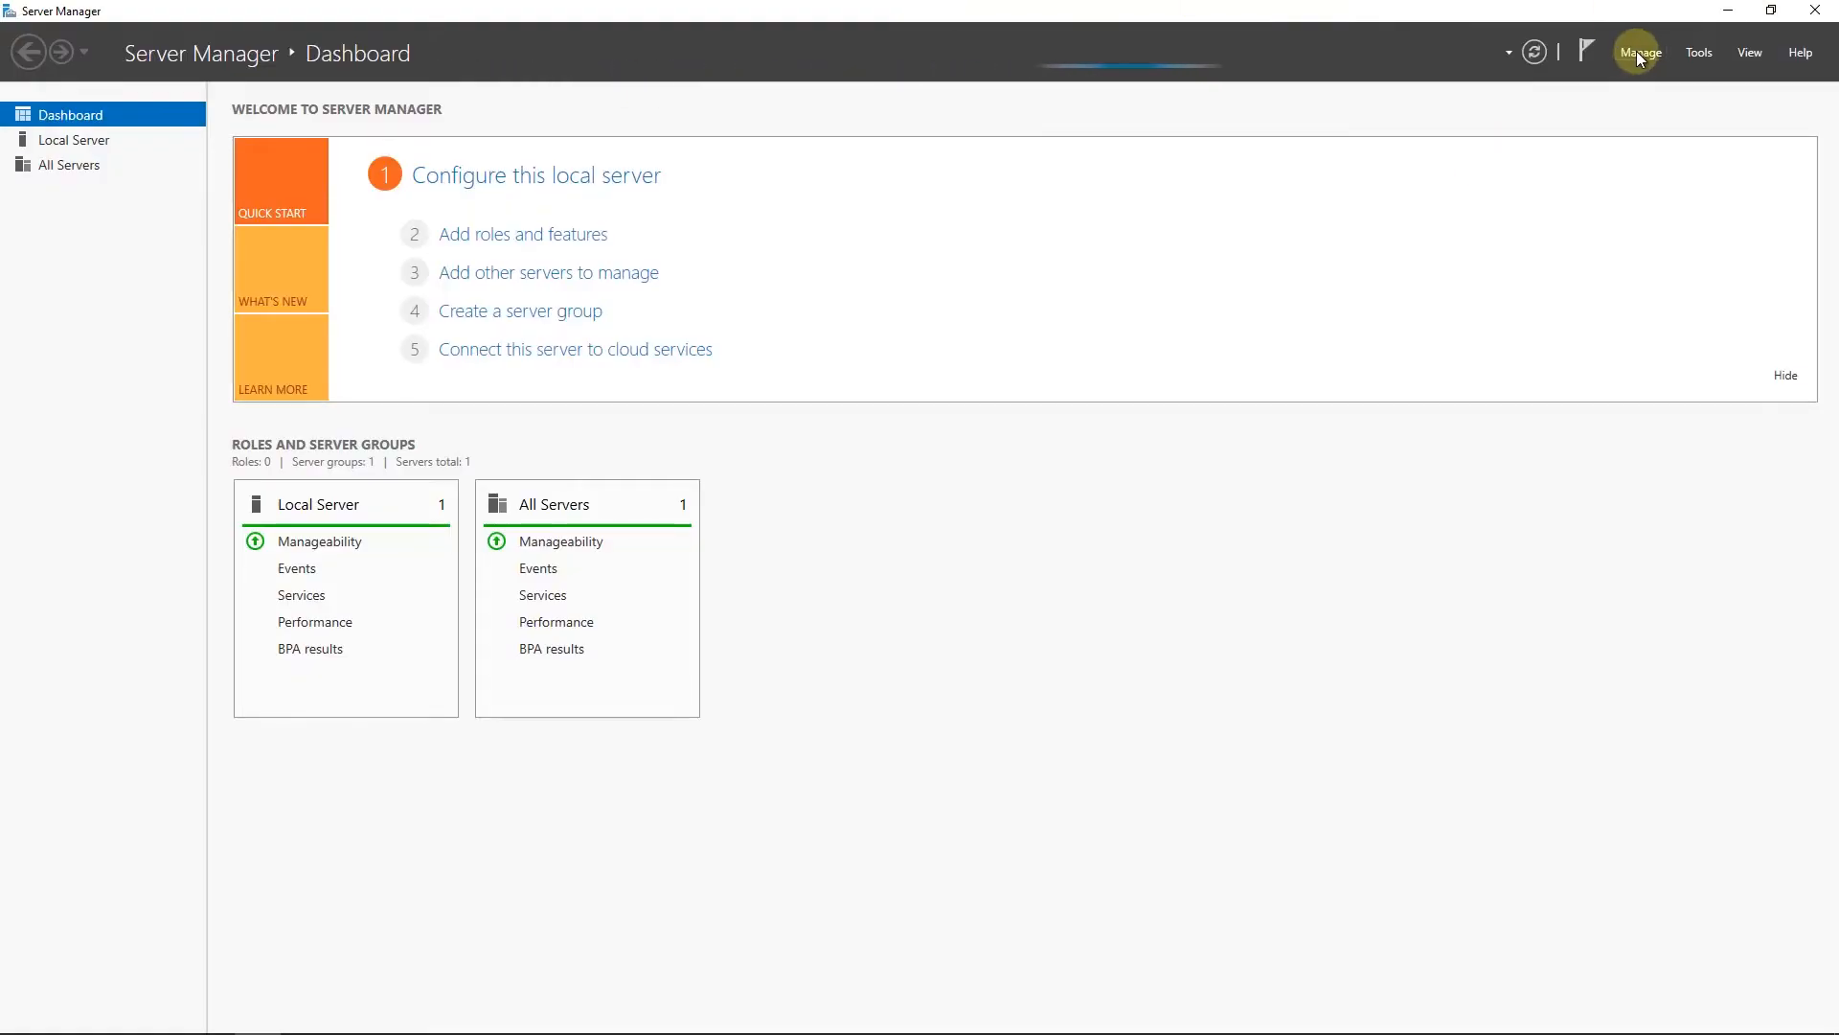
left_click(1640, 53)
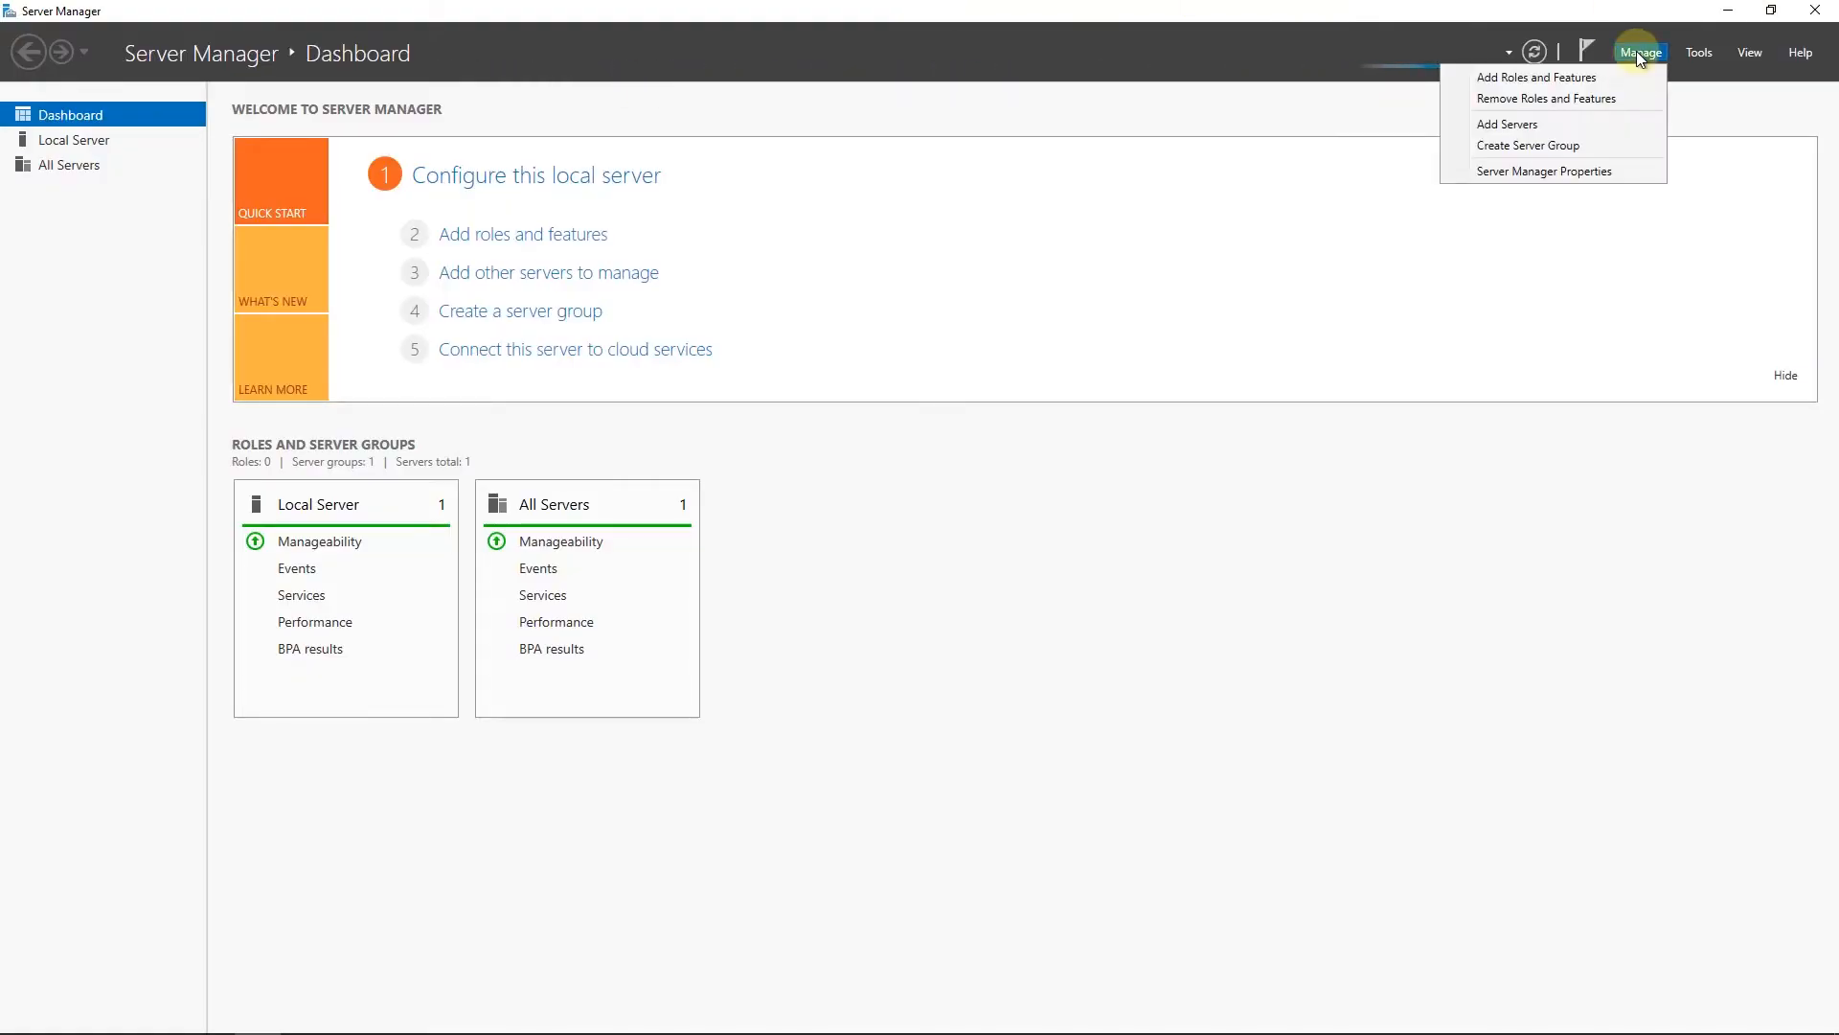
left_click(1552, 77)
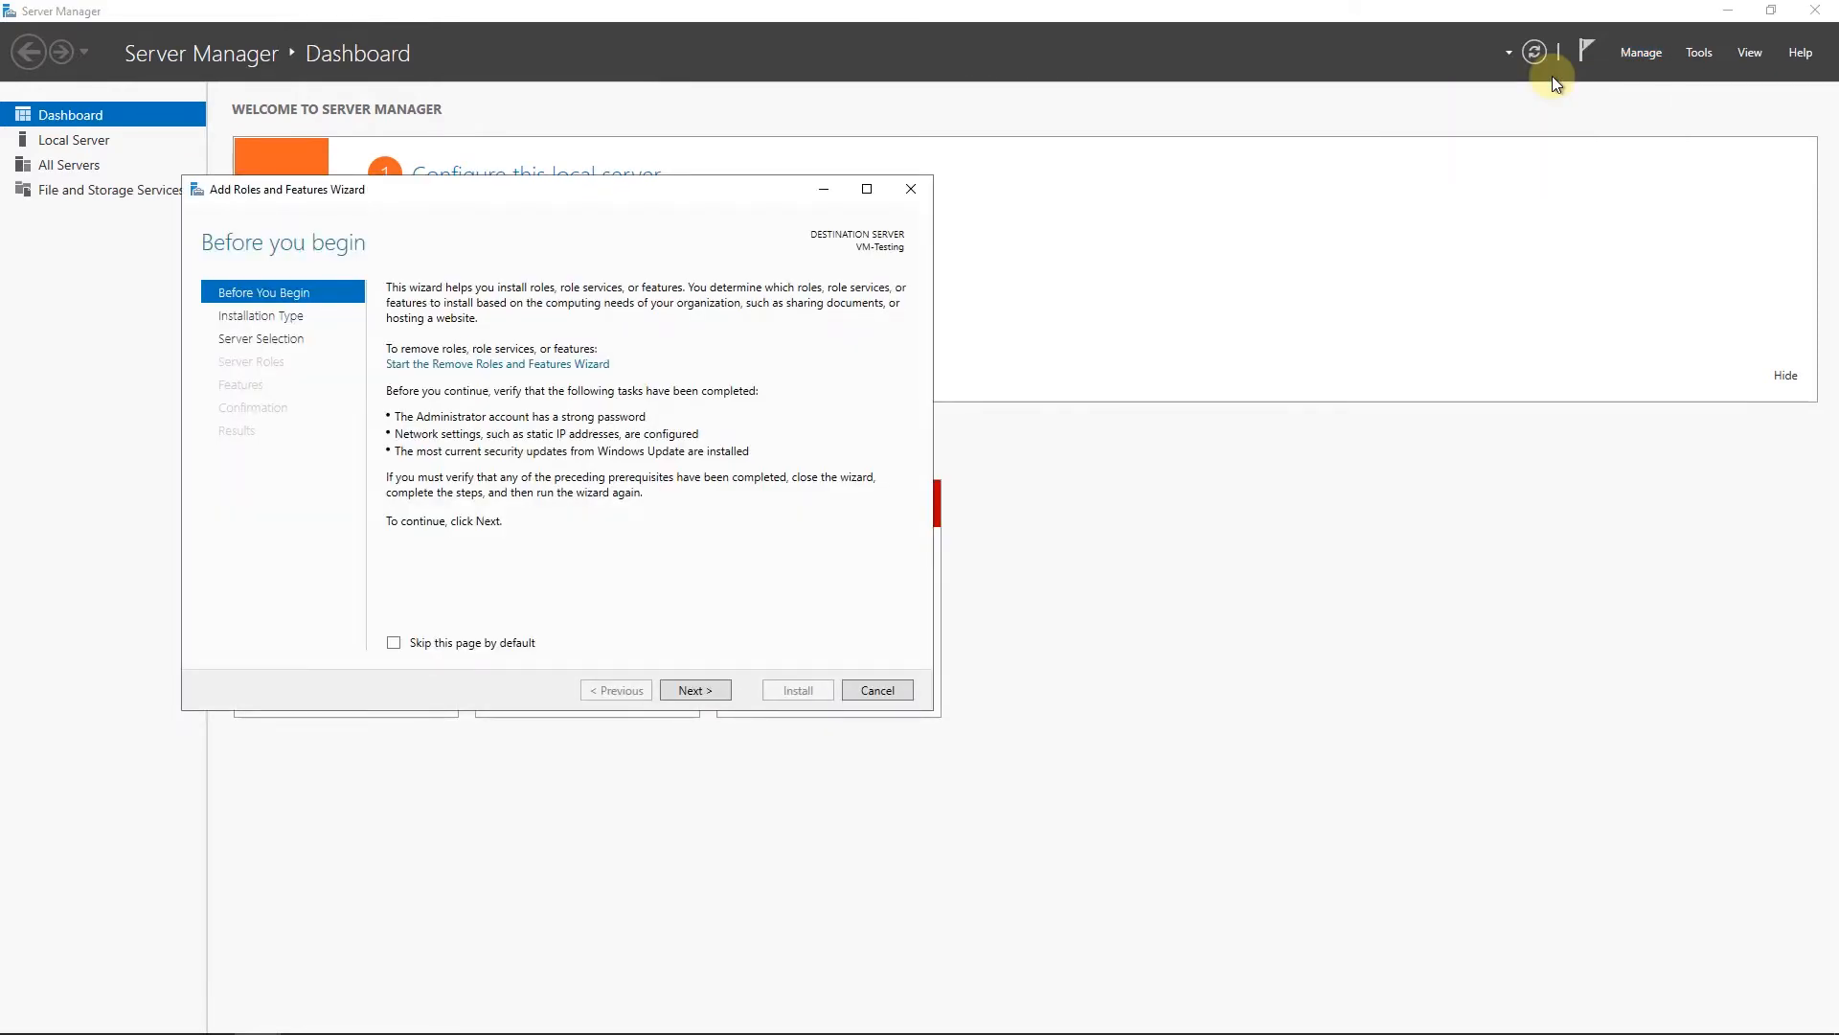
Choose a role-based or feature-based installation with VM-Testing as the destination server
left_click(697, 691)
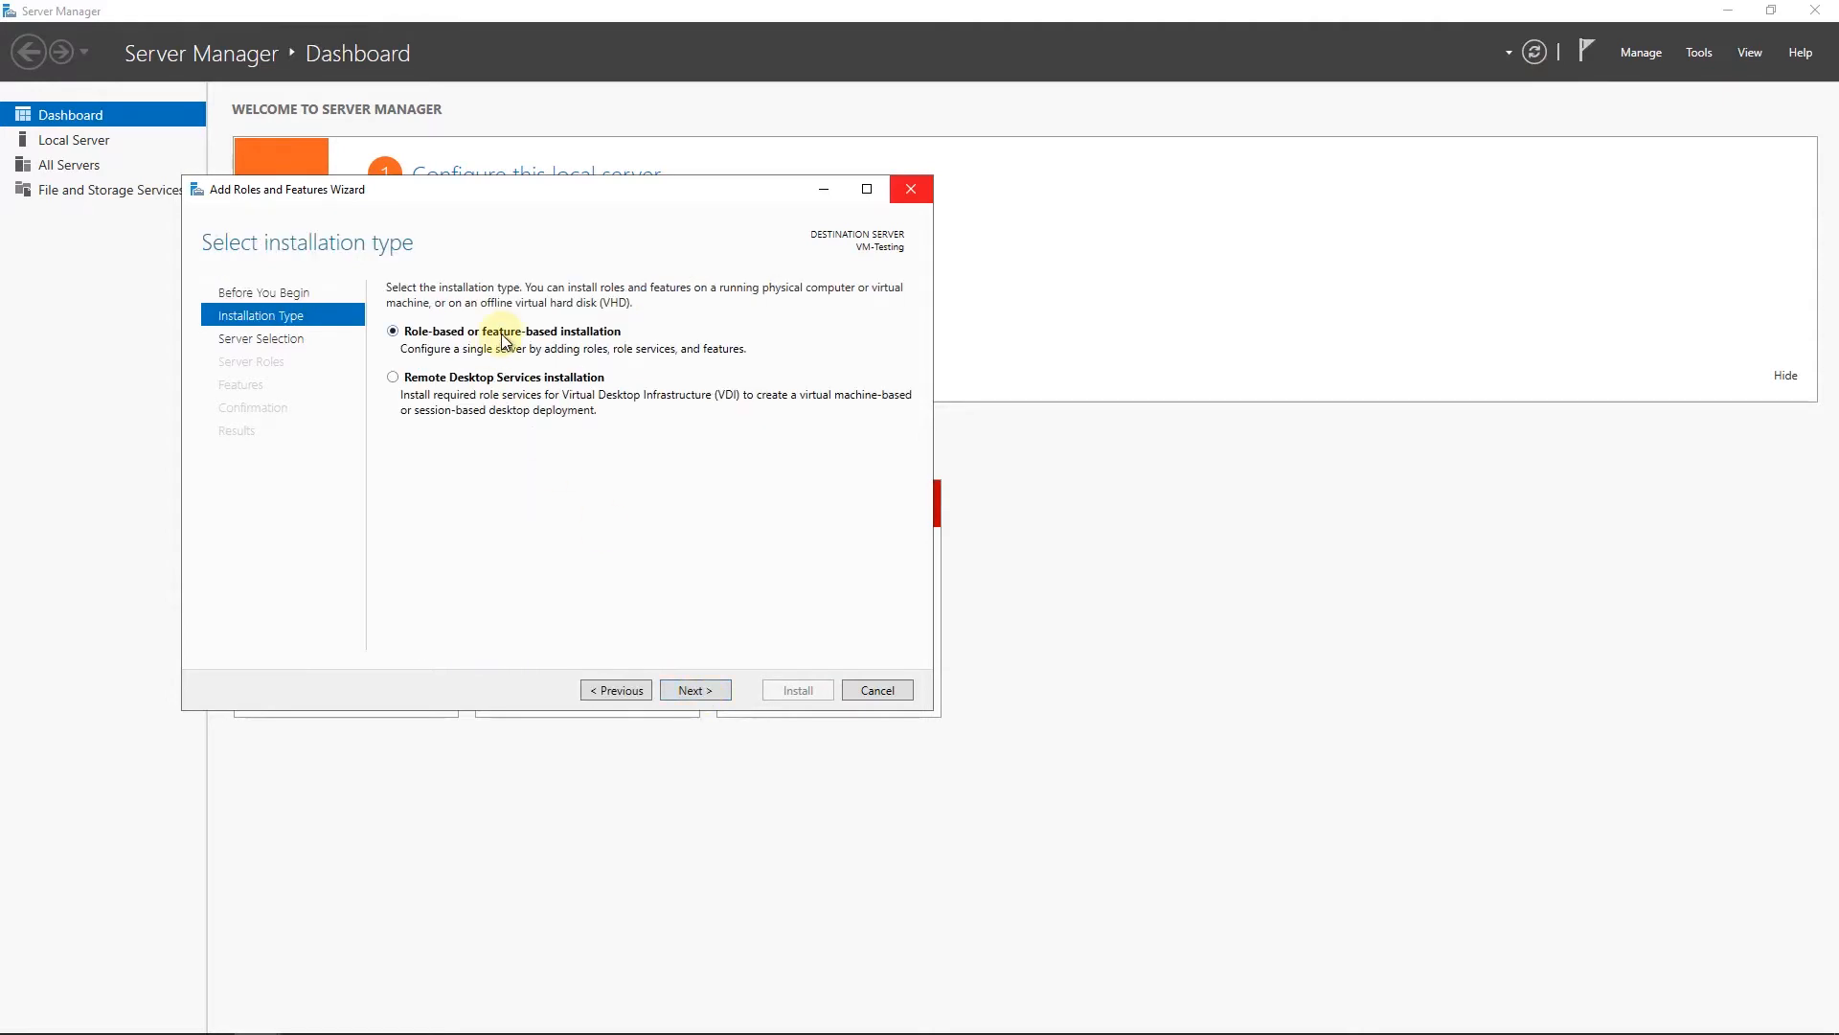
left_click(693, 689)
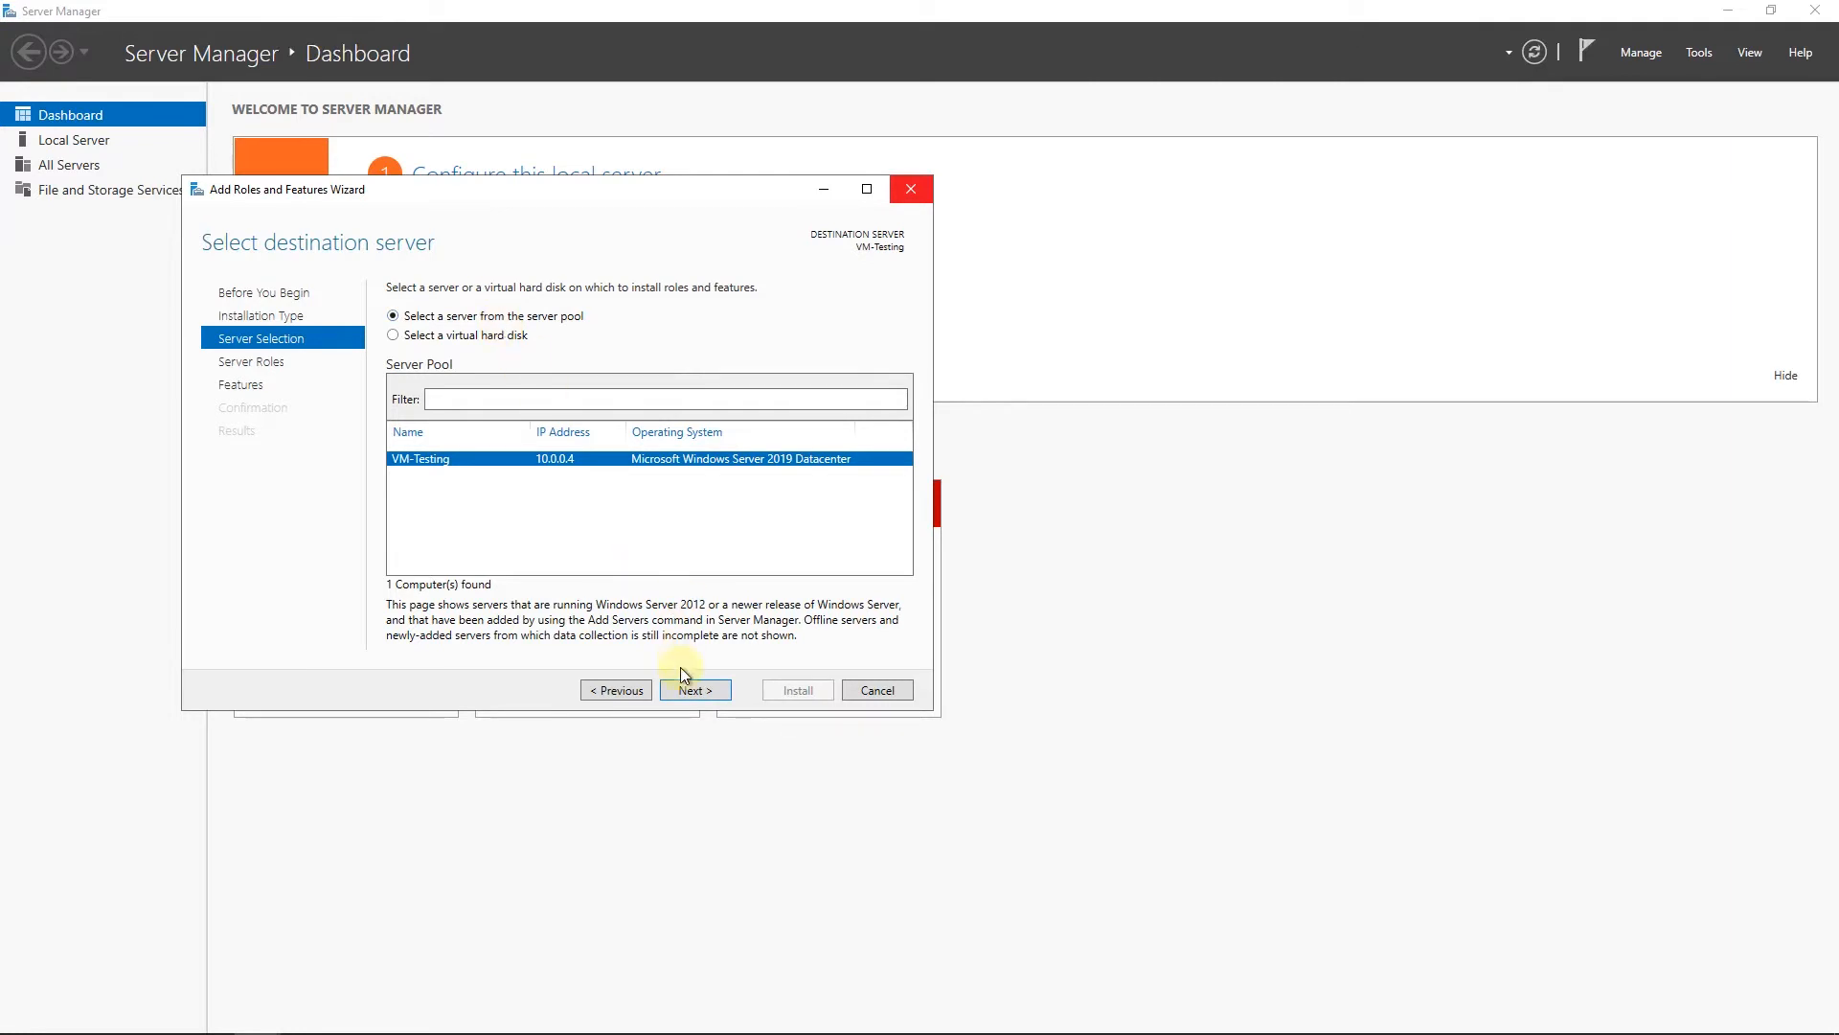
left_click(694, 692)
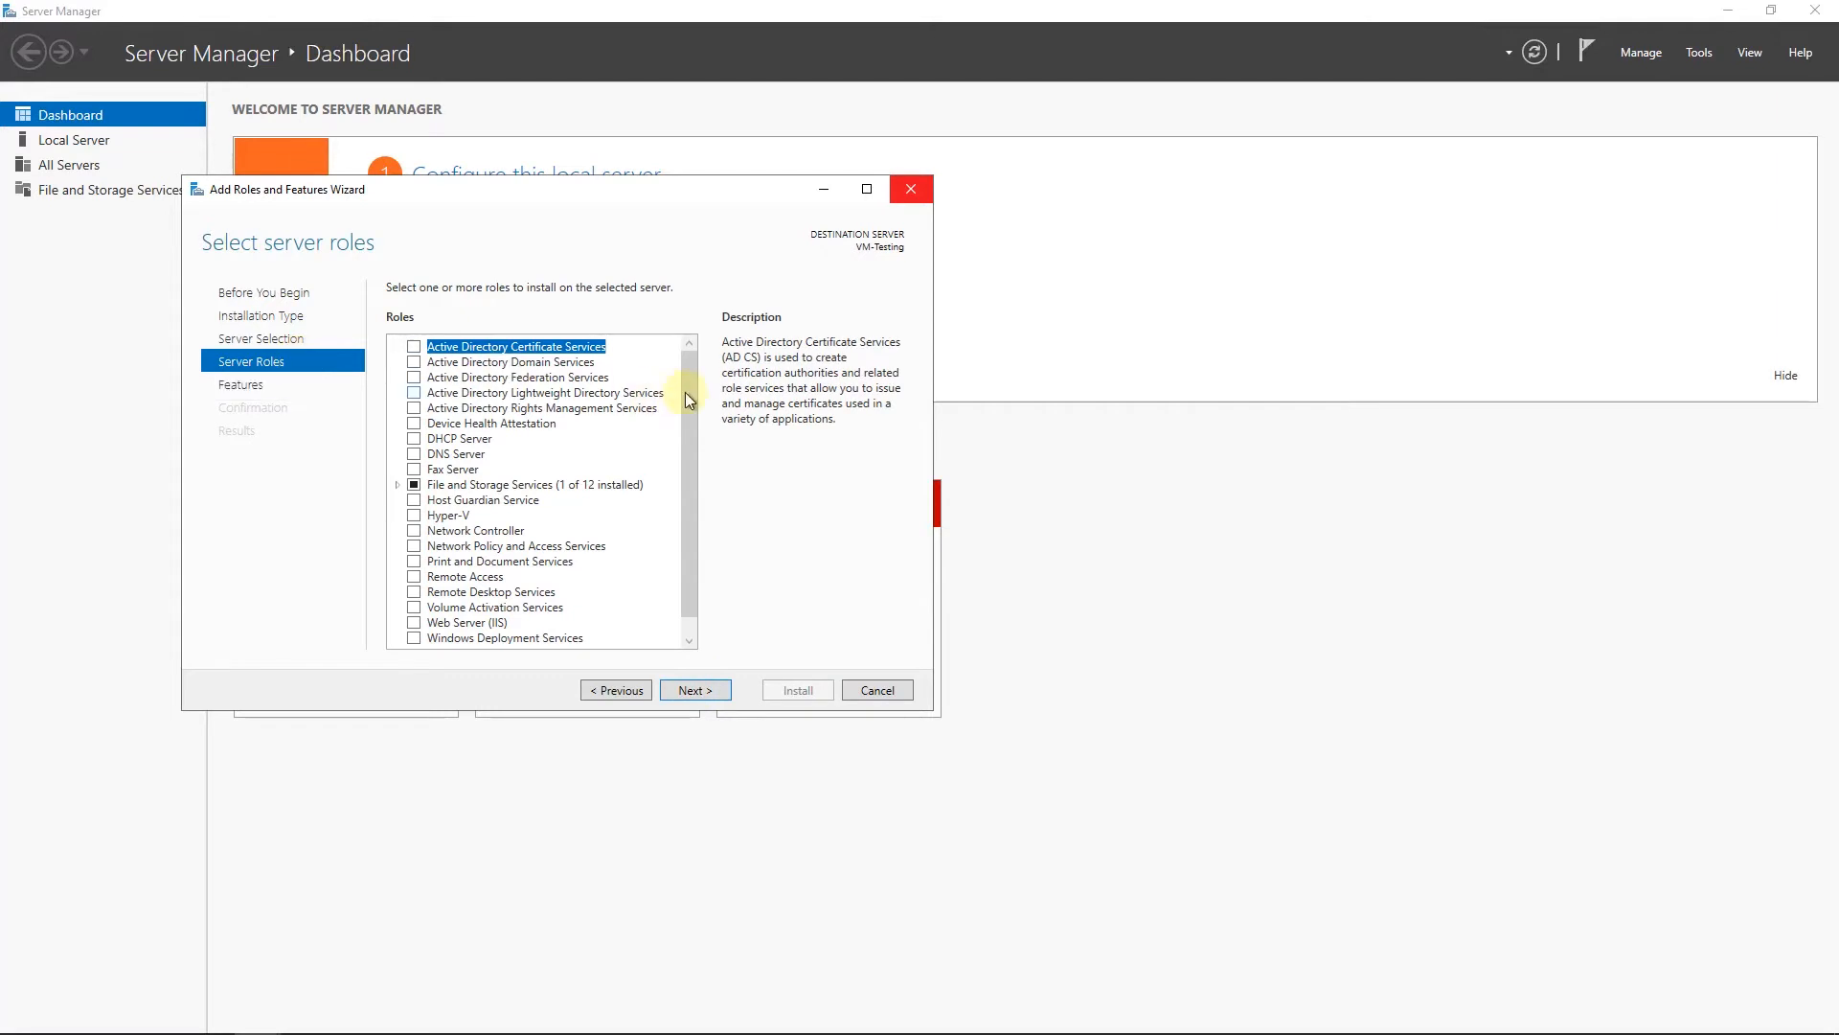
Add the Web Server (IIS) role together with its required features and continue to the feature selection
scroll(536, 517, "down", 1)
left_click(414, 604)
left_click(615, 605)
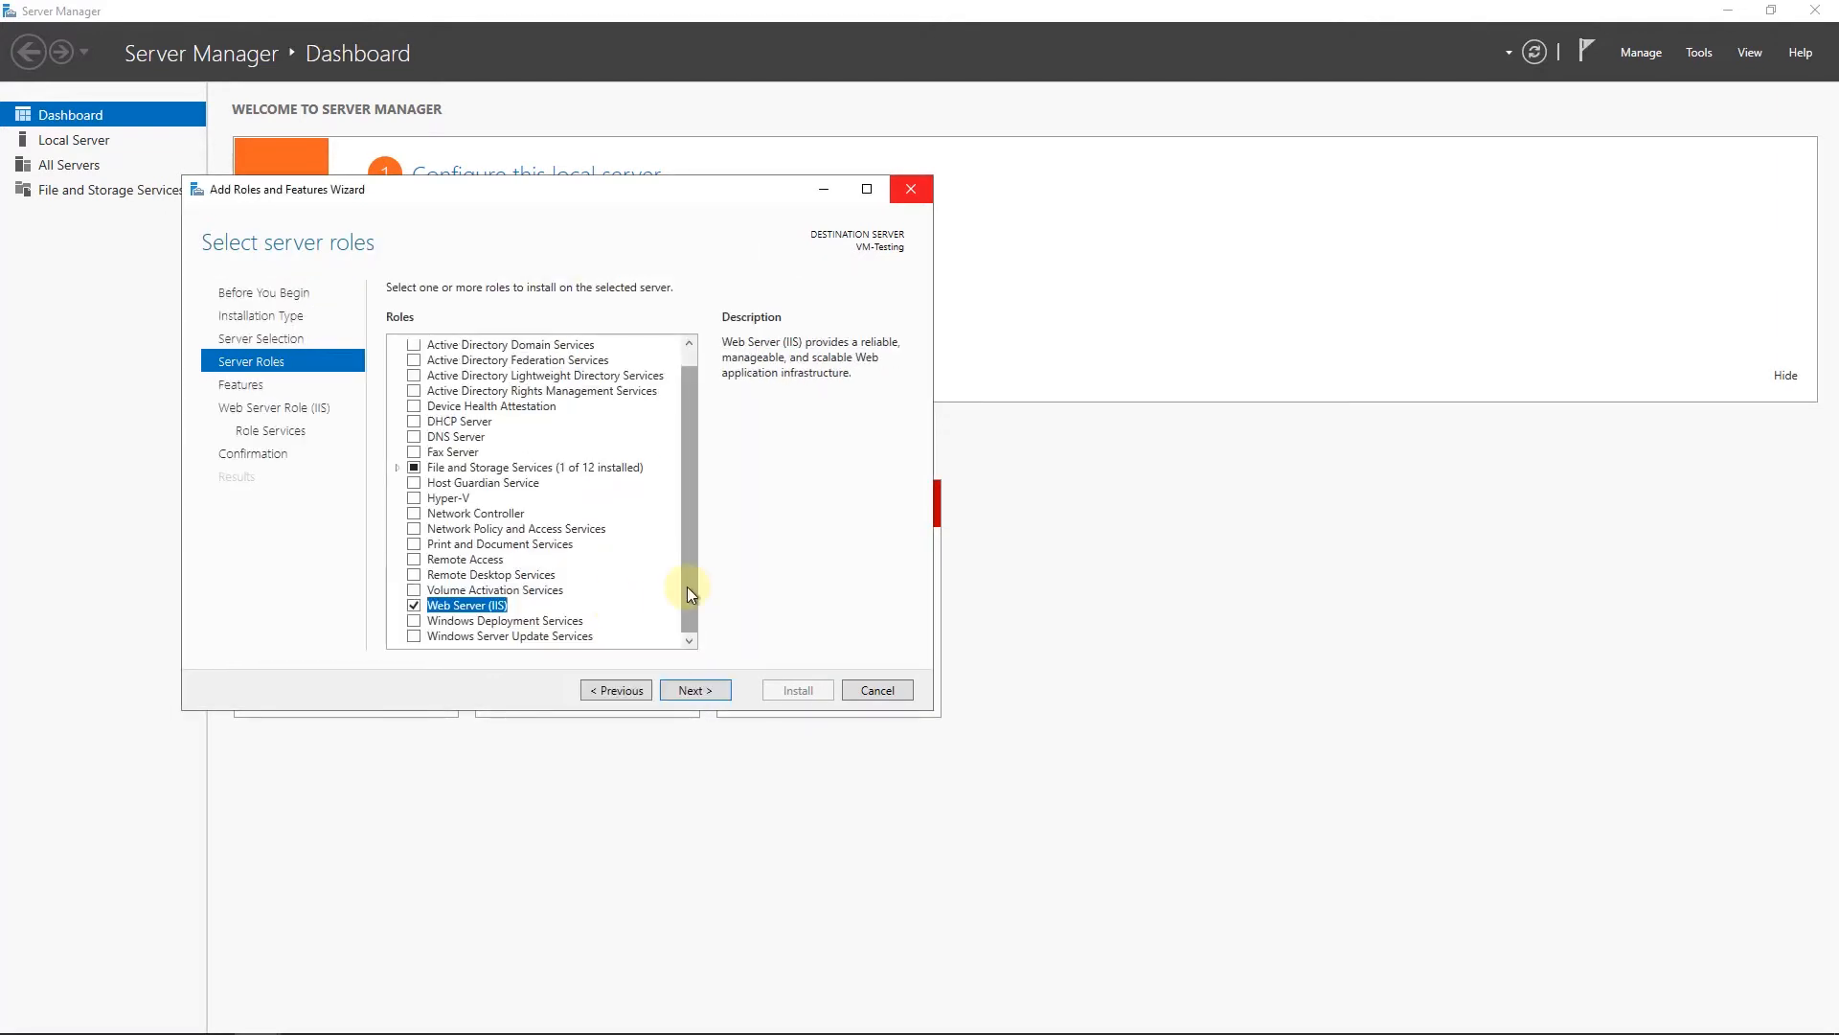
left_click(695, 690)
Review the .NET Framework 4.7 features and continue to the Web Server (IIS) role services
left_click(398, 361)
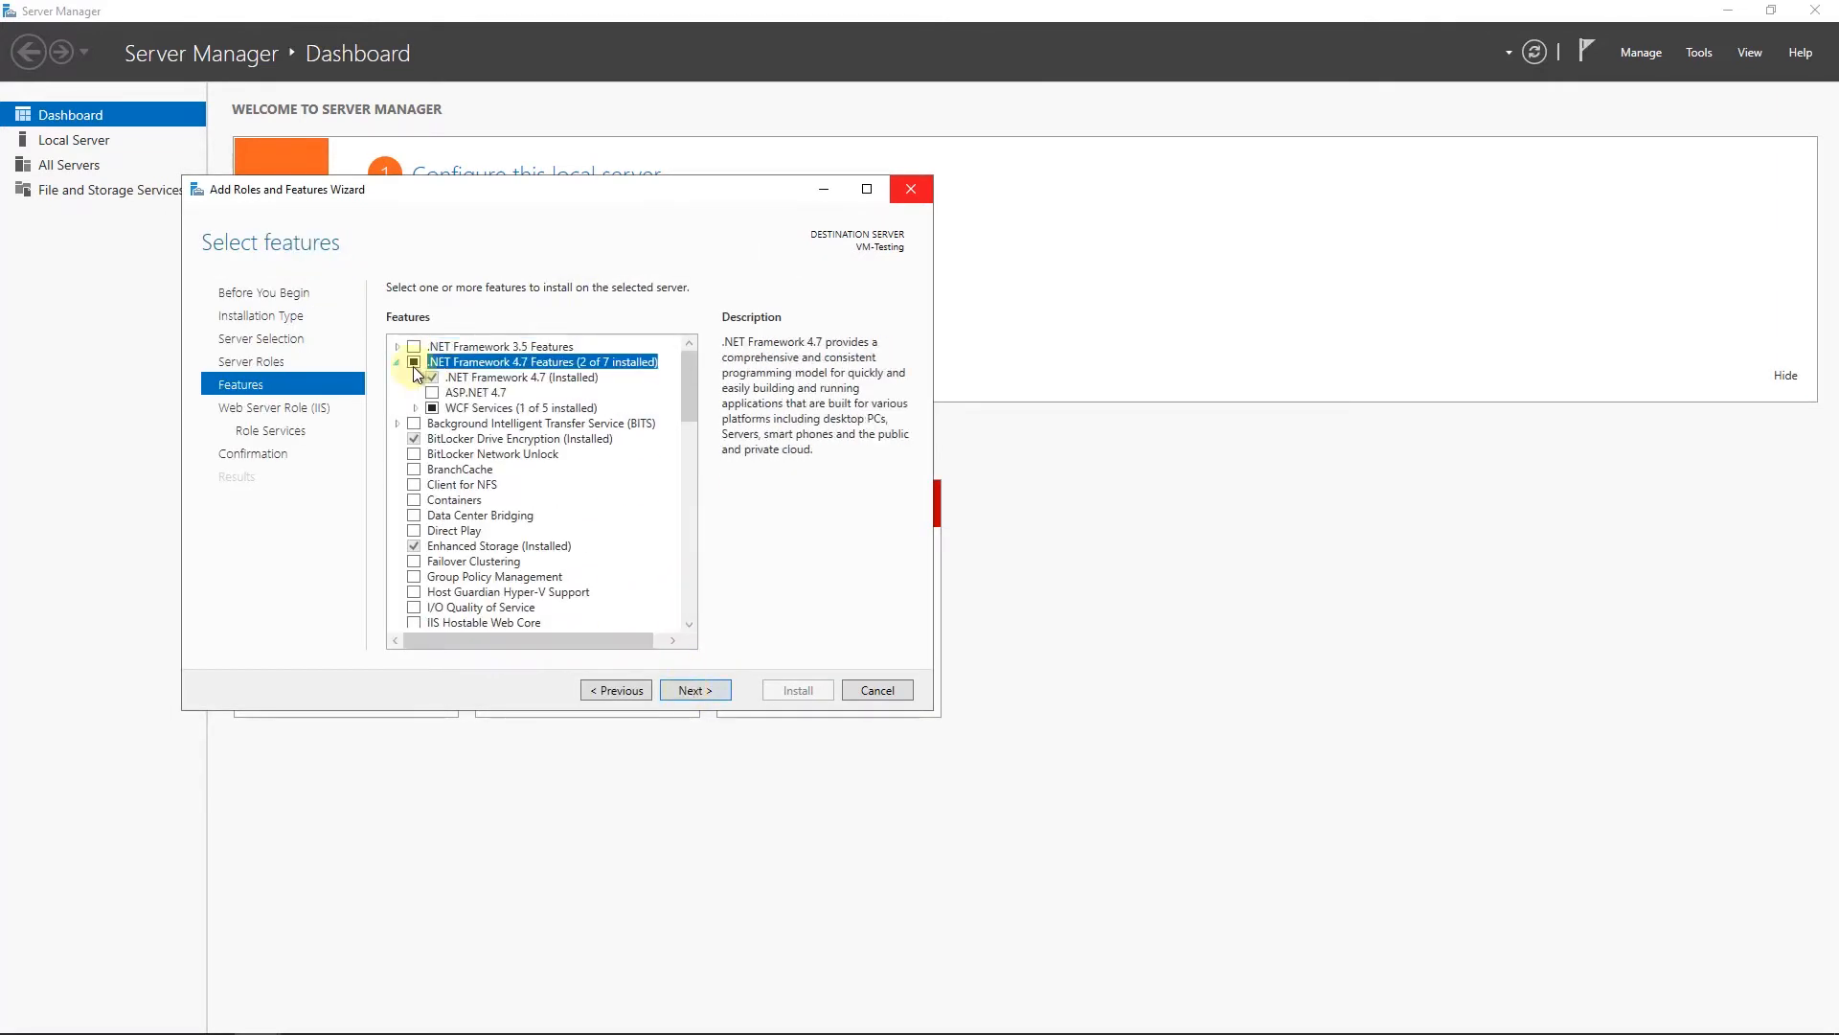
left_click(433, 380)
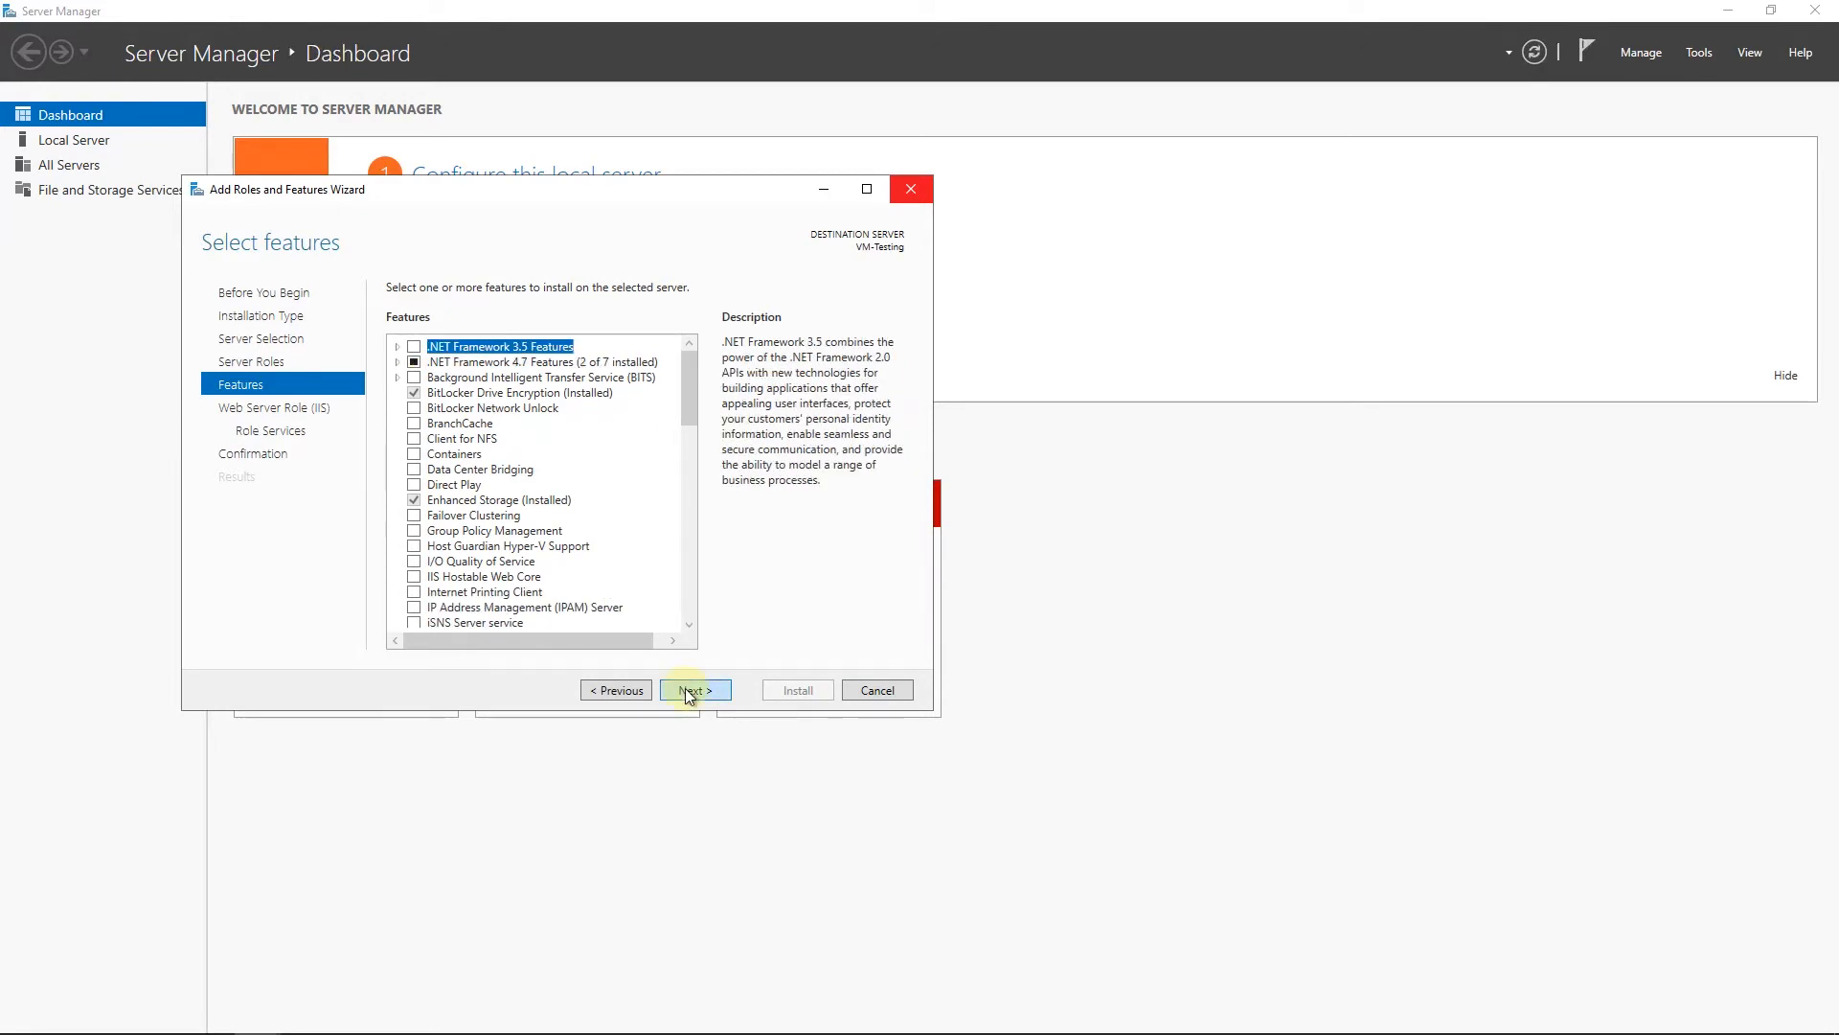
left_click(687, 692)
left_click(274, 431)
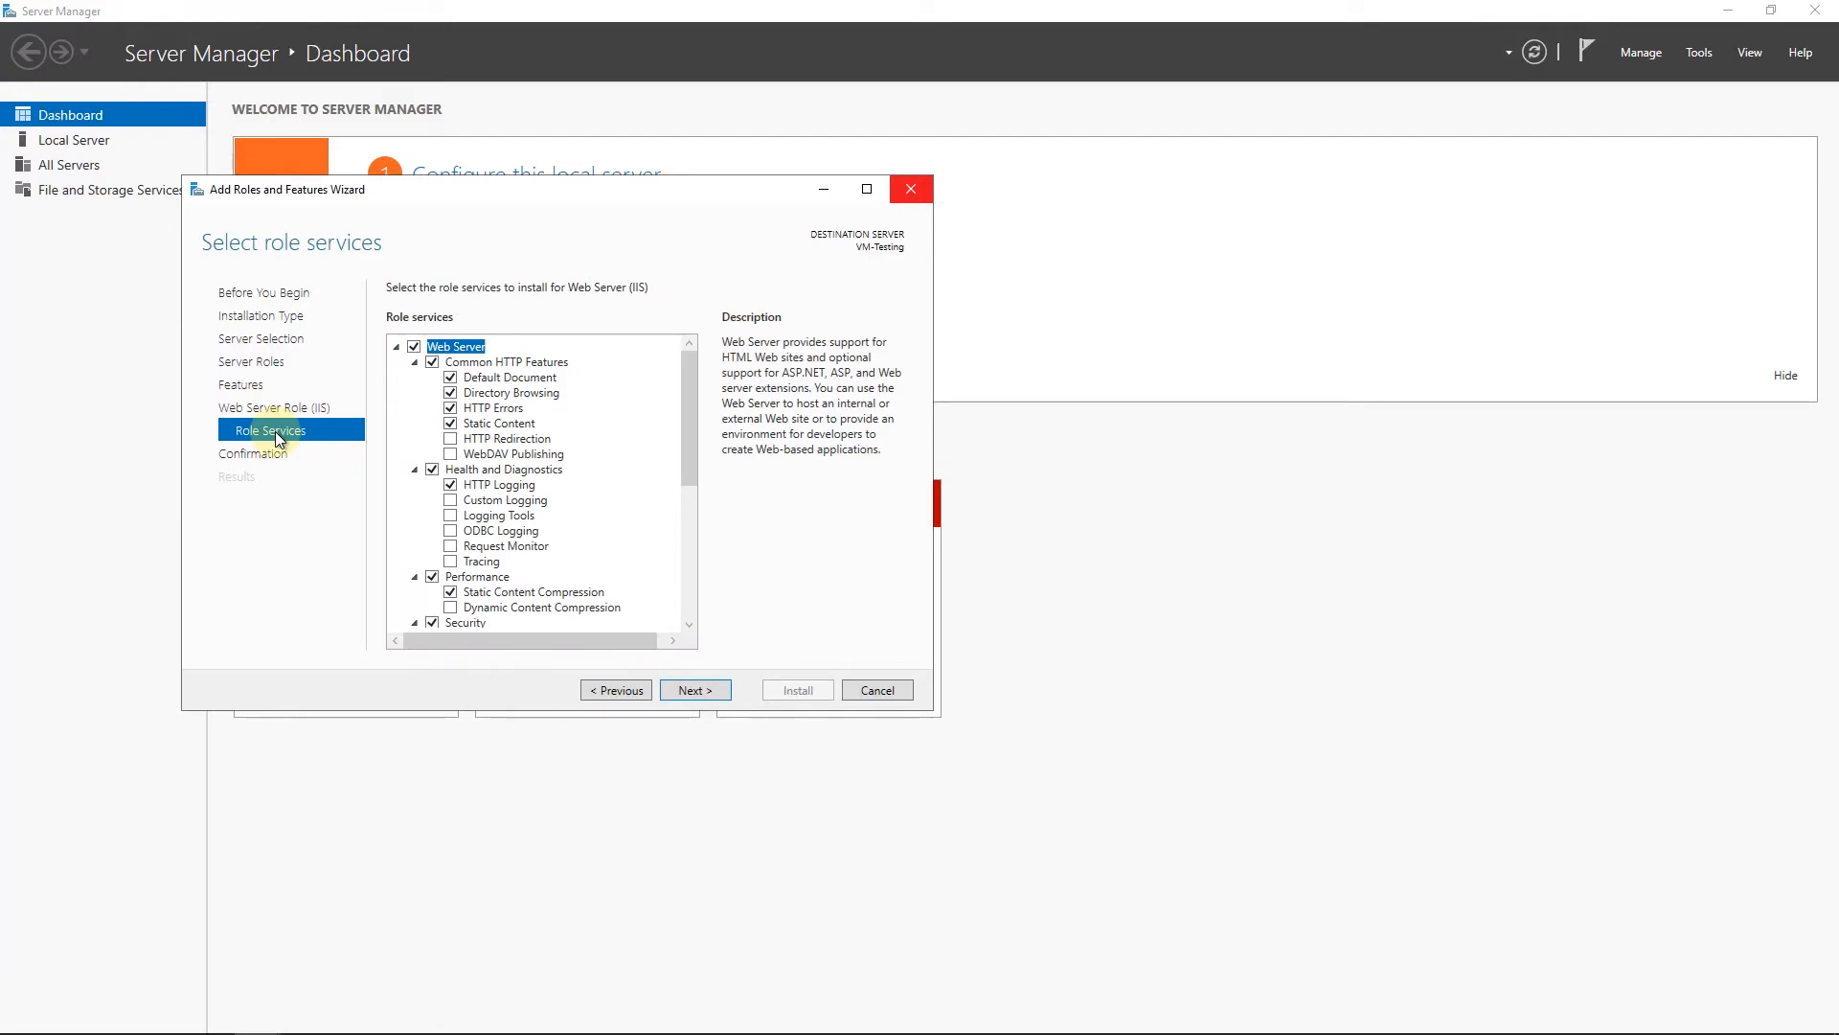
Add the .NET Extensibility 4.7 and ASP.NET 4.7 role services along with the features they require
left_click(457, 423)
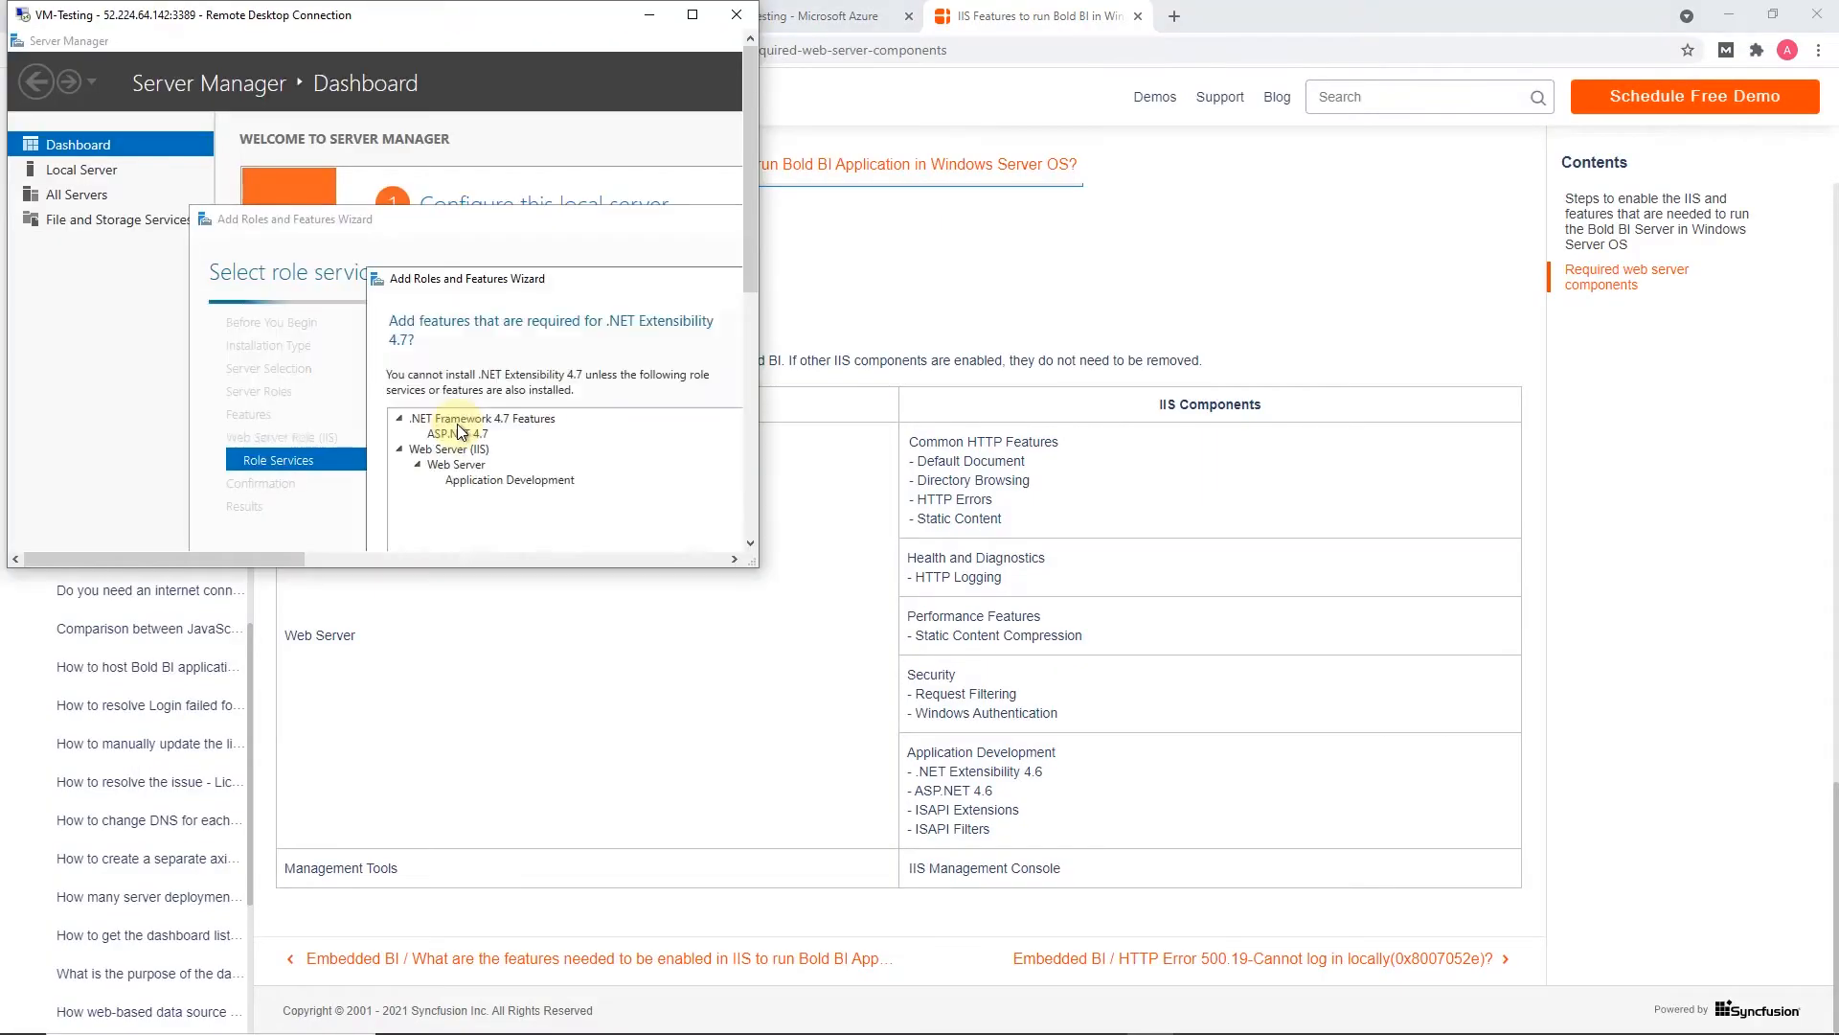
left_click_drag(753, 246, 753, 350)
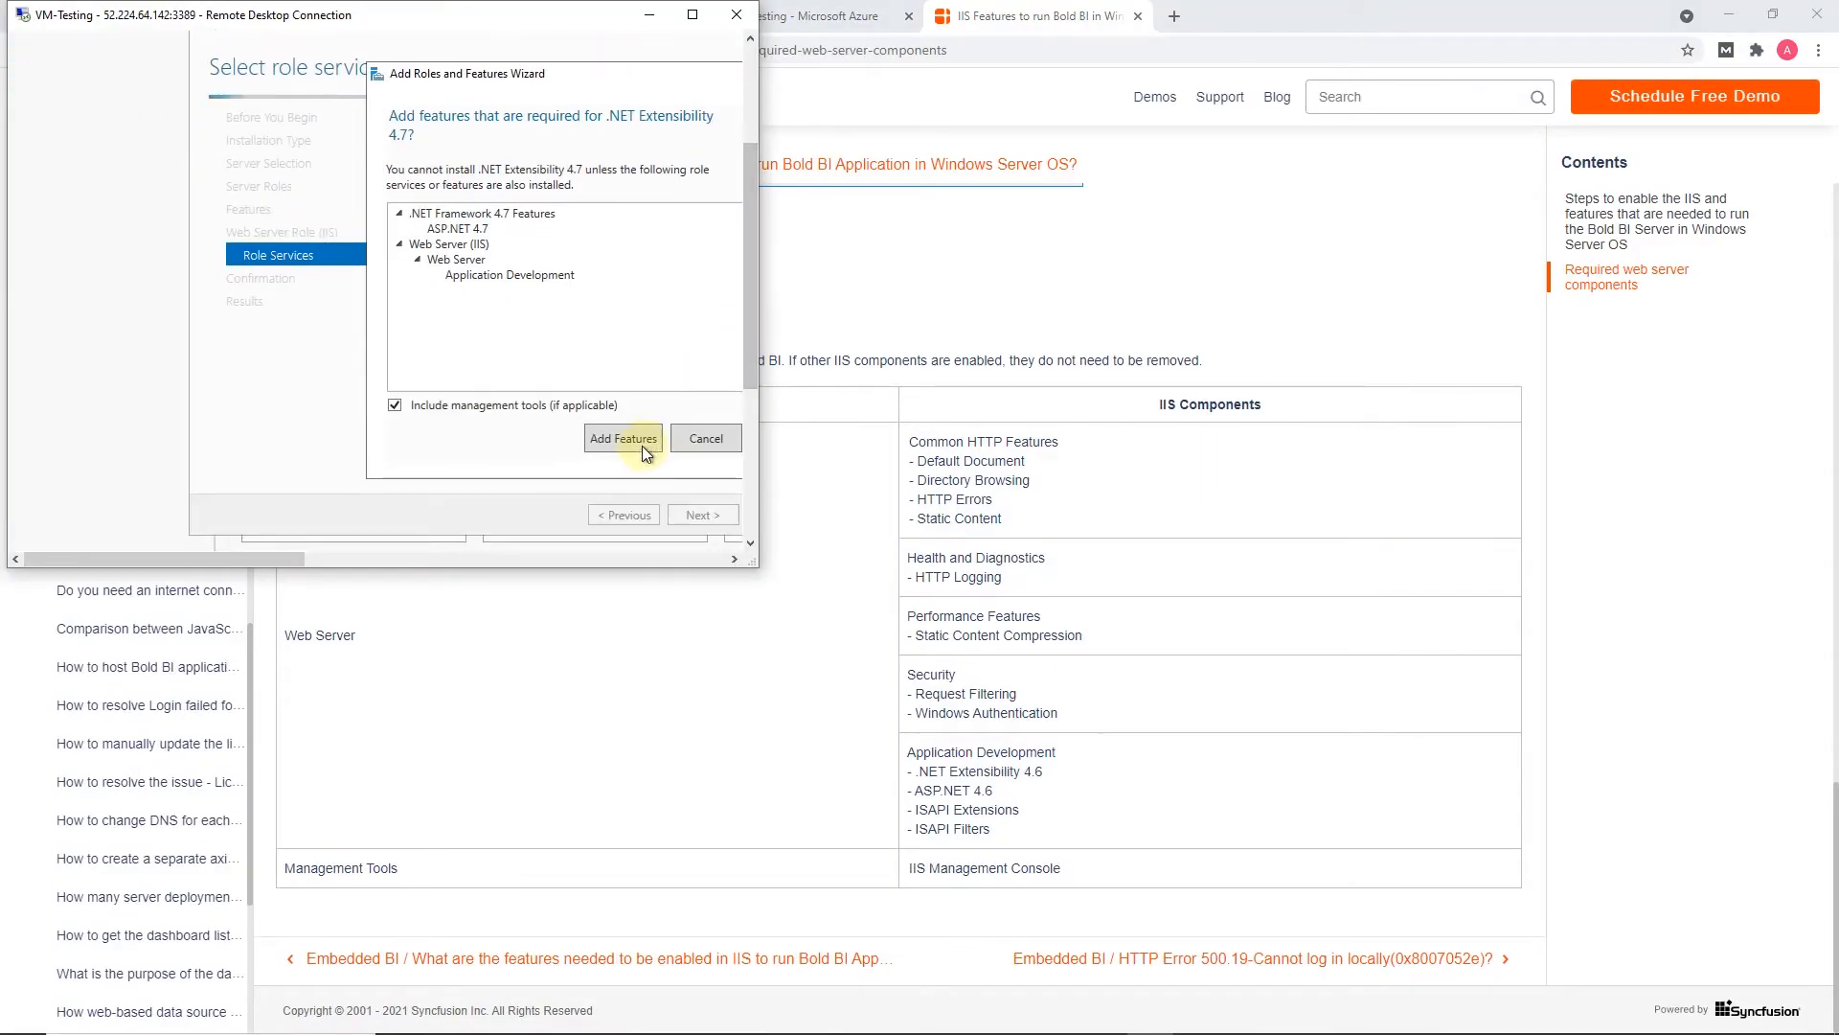
left_click(646, 444)
left_click(458, 280)
left_click(618, 428)
scroll(606, 332, "down", 1)
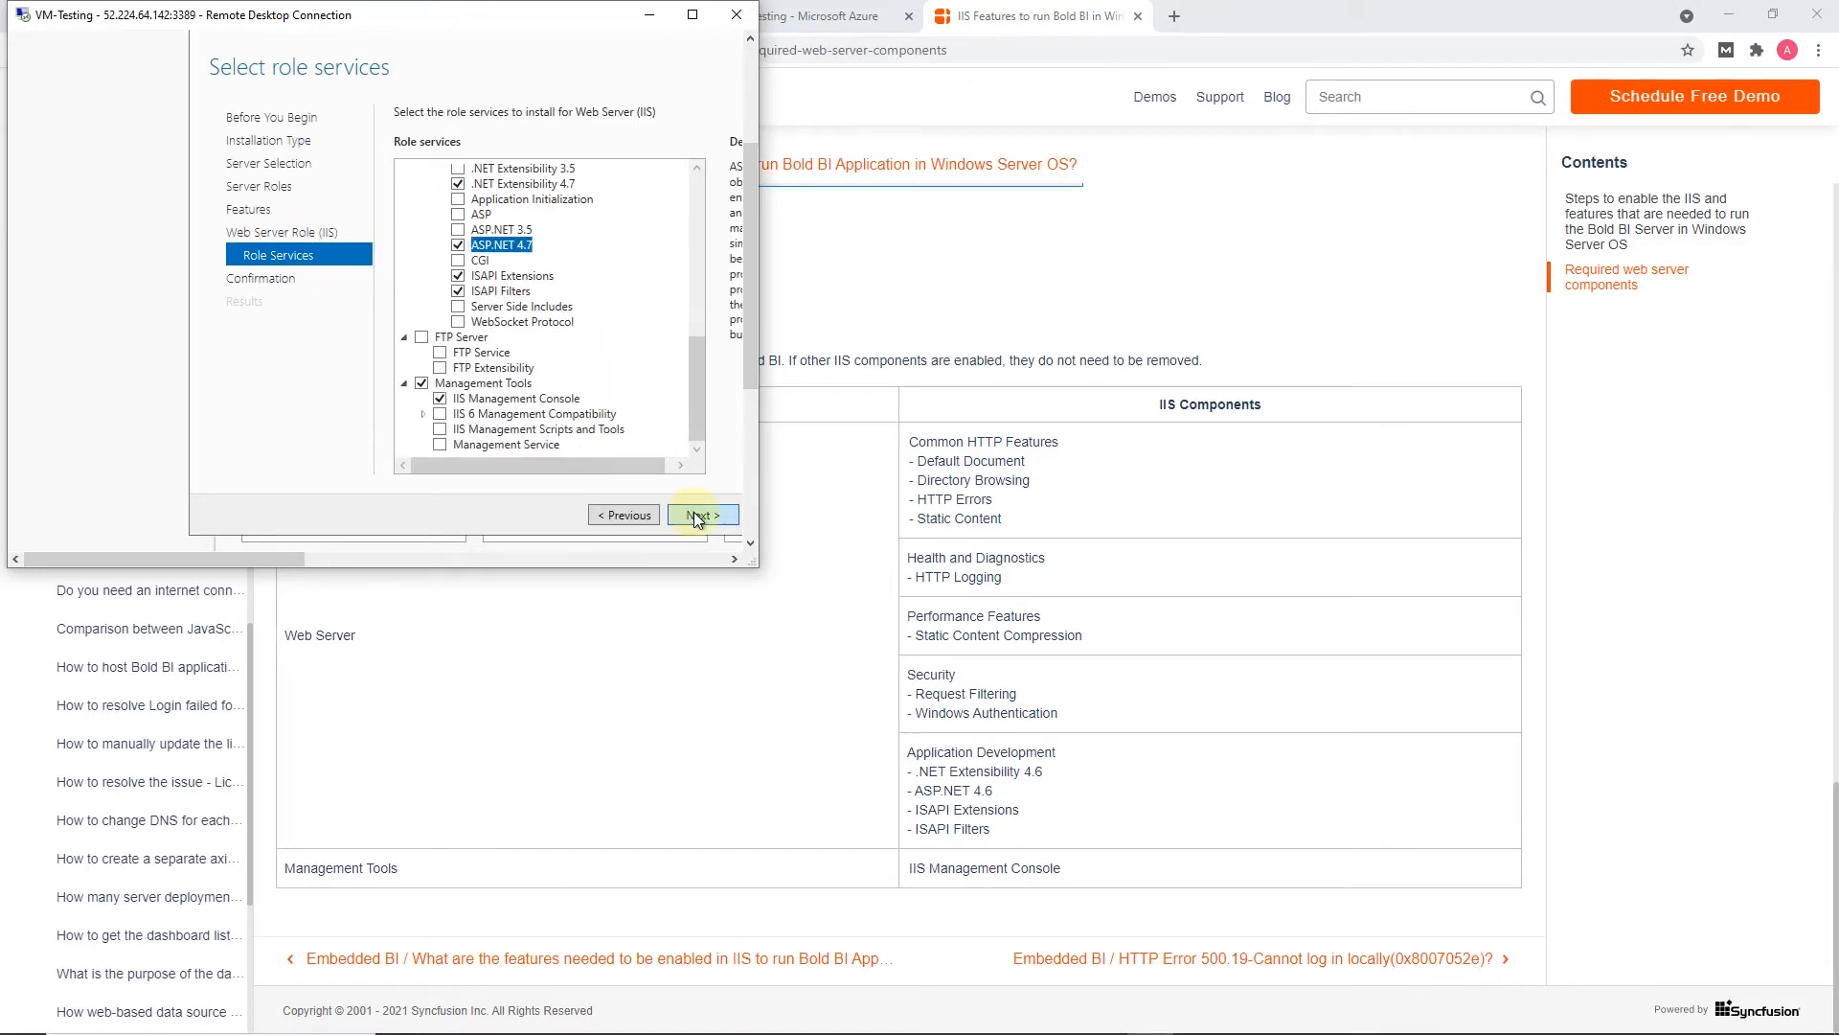
Install the selected IIS roles and features, and close the wizard once installation completes
left_click(694, 512)
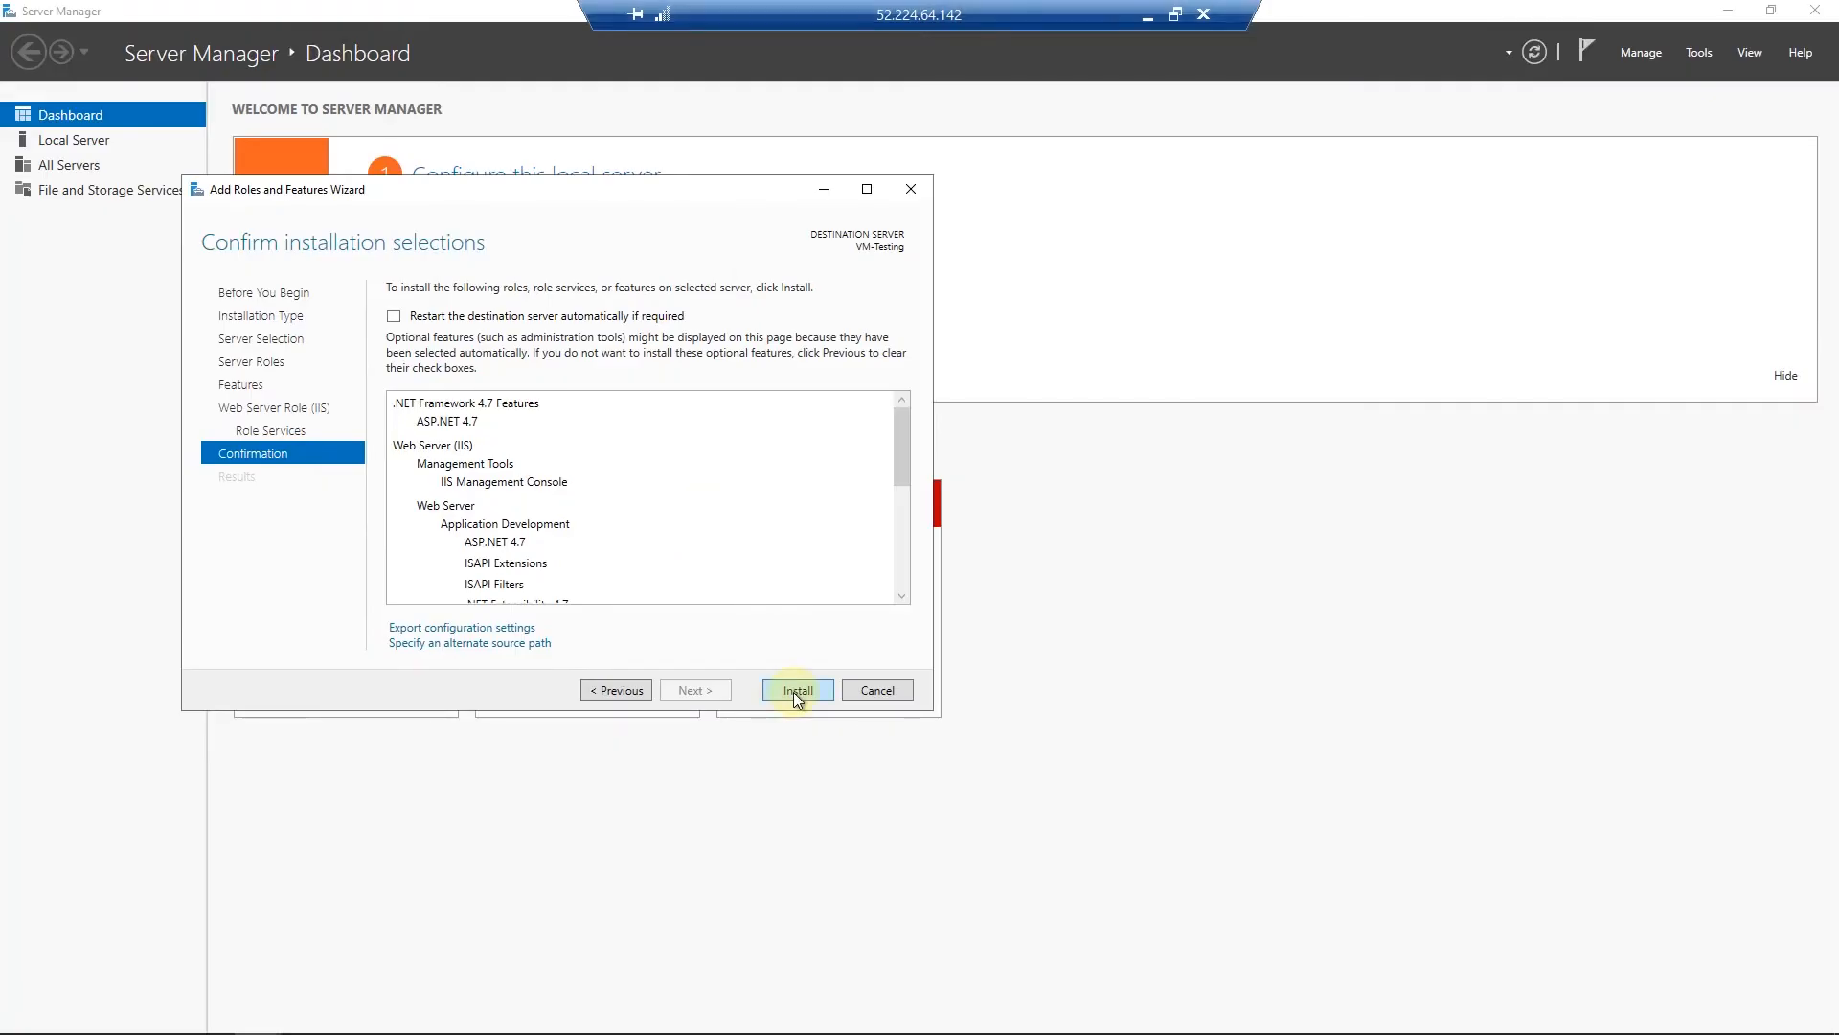
left_click(794, 691)
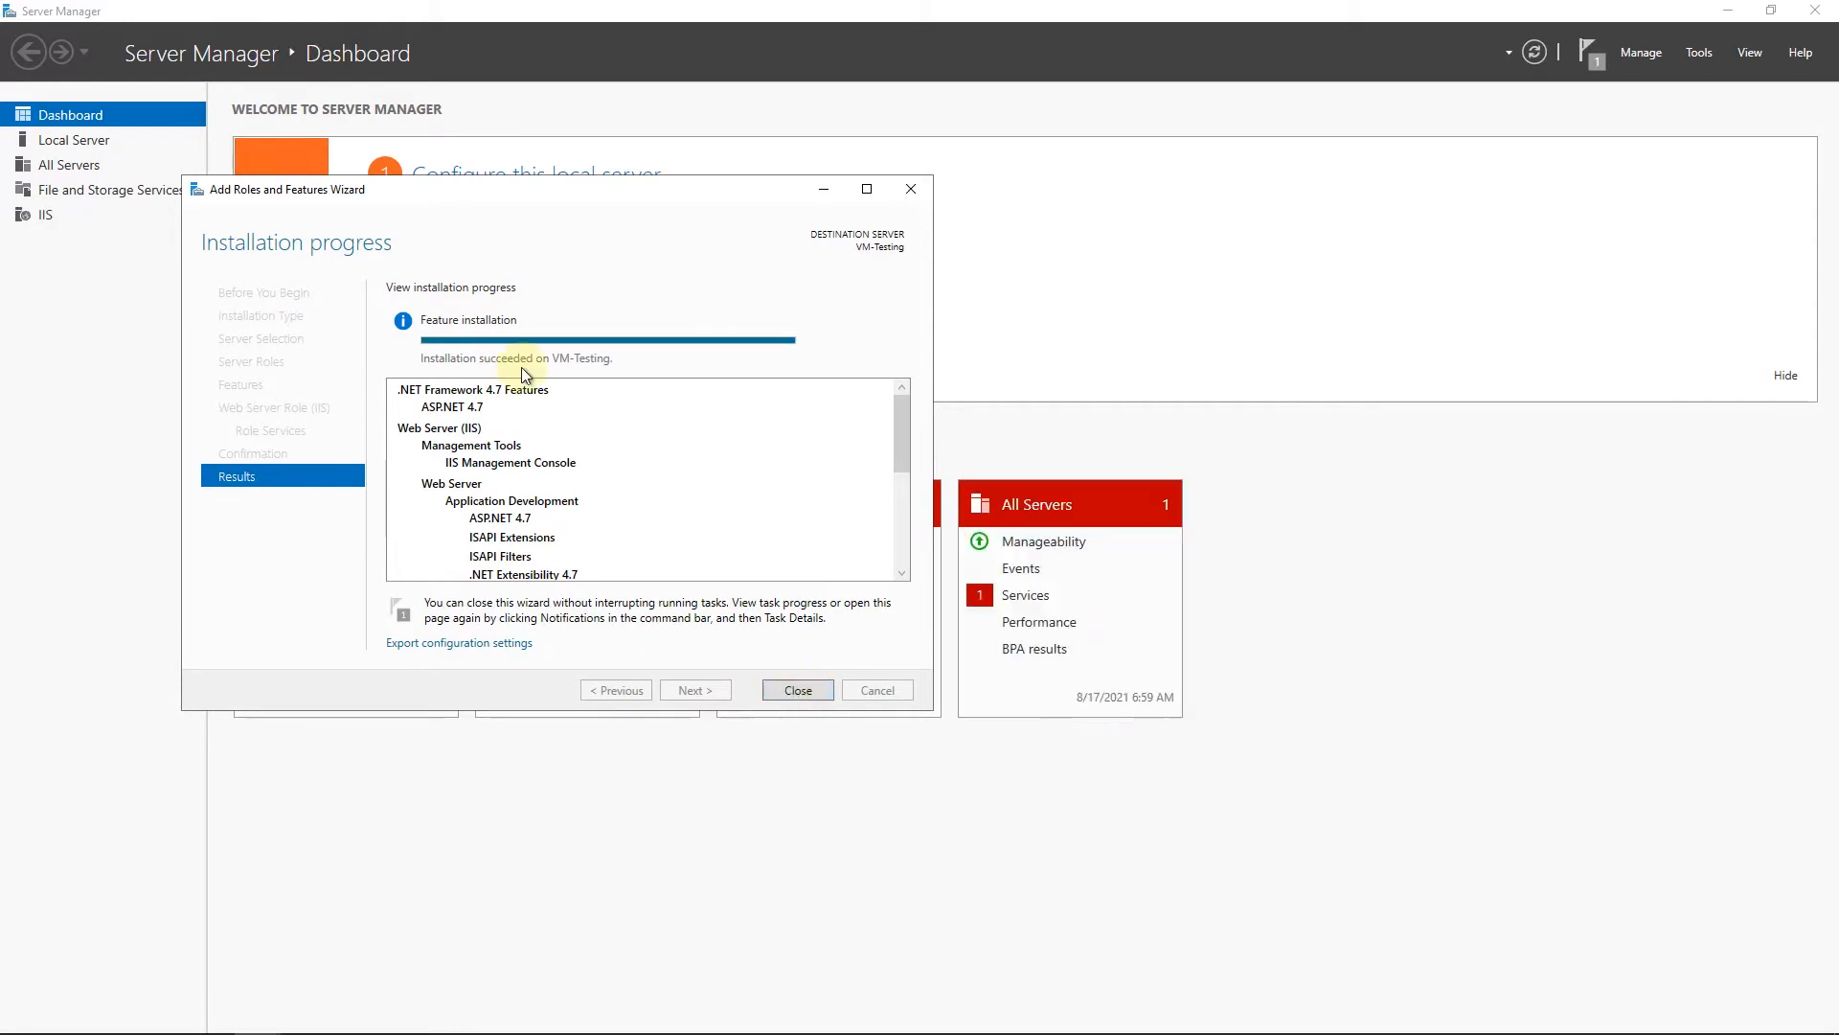
left_click(794, 690)
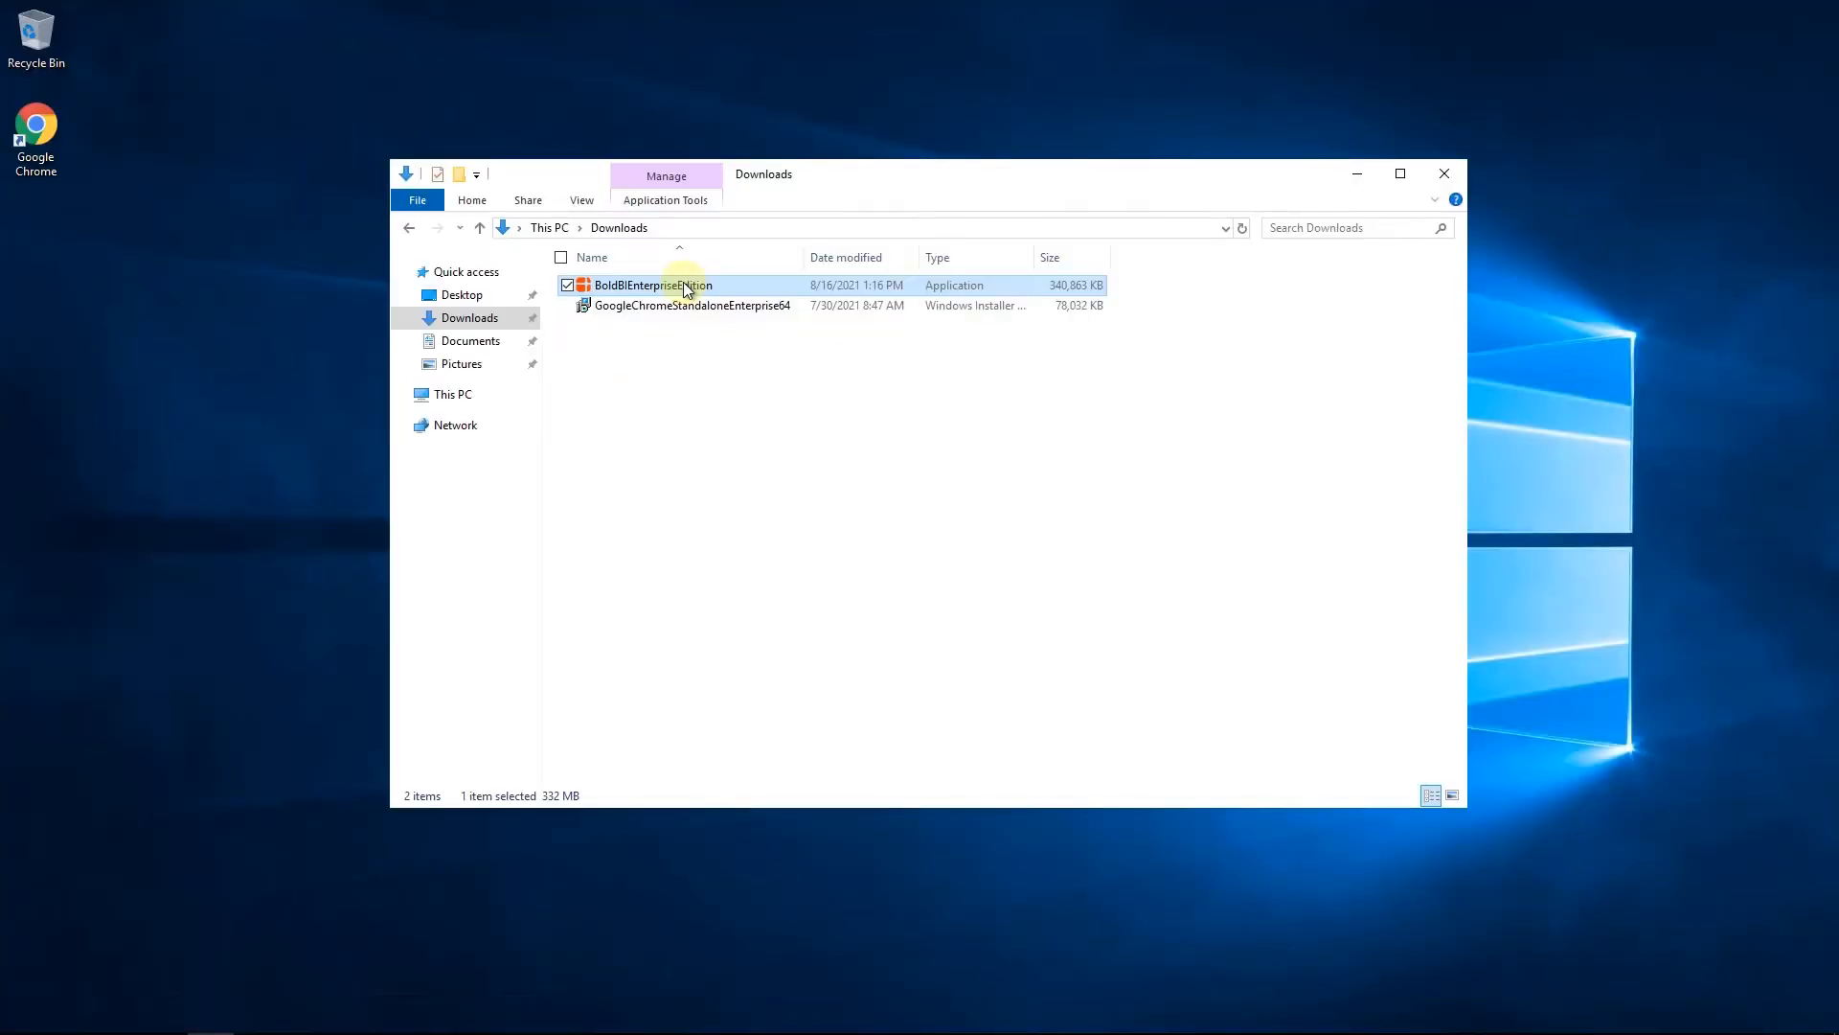
Run the BoldBIEnterpriseEdition installer from the Downloads folder and agree to its license terms
double_click(686, 286)
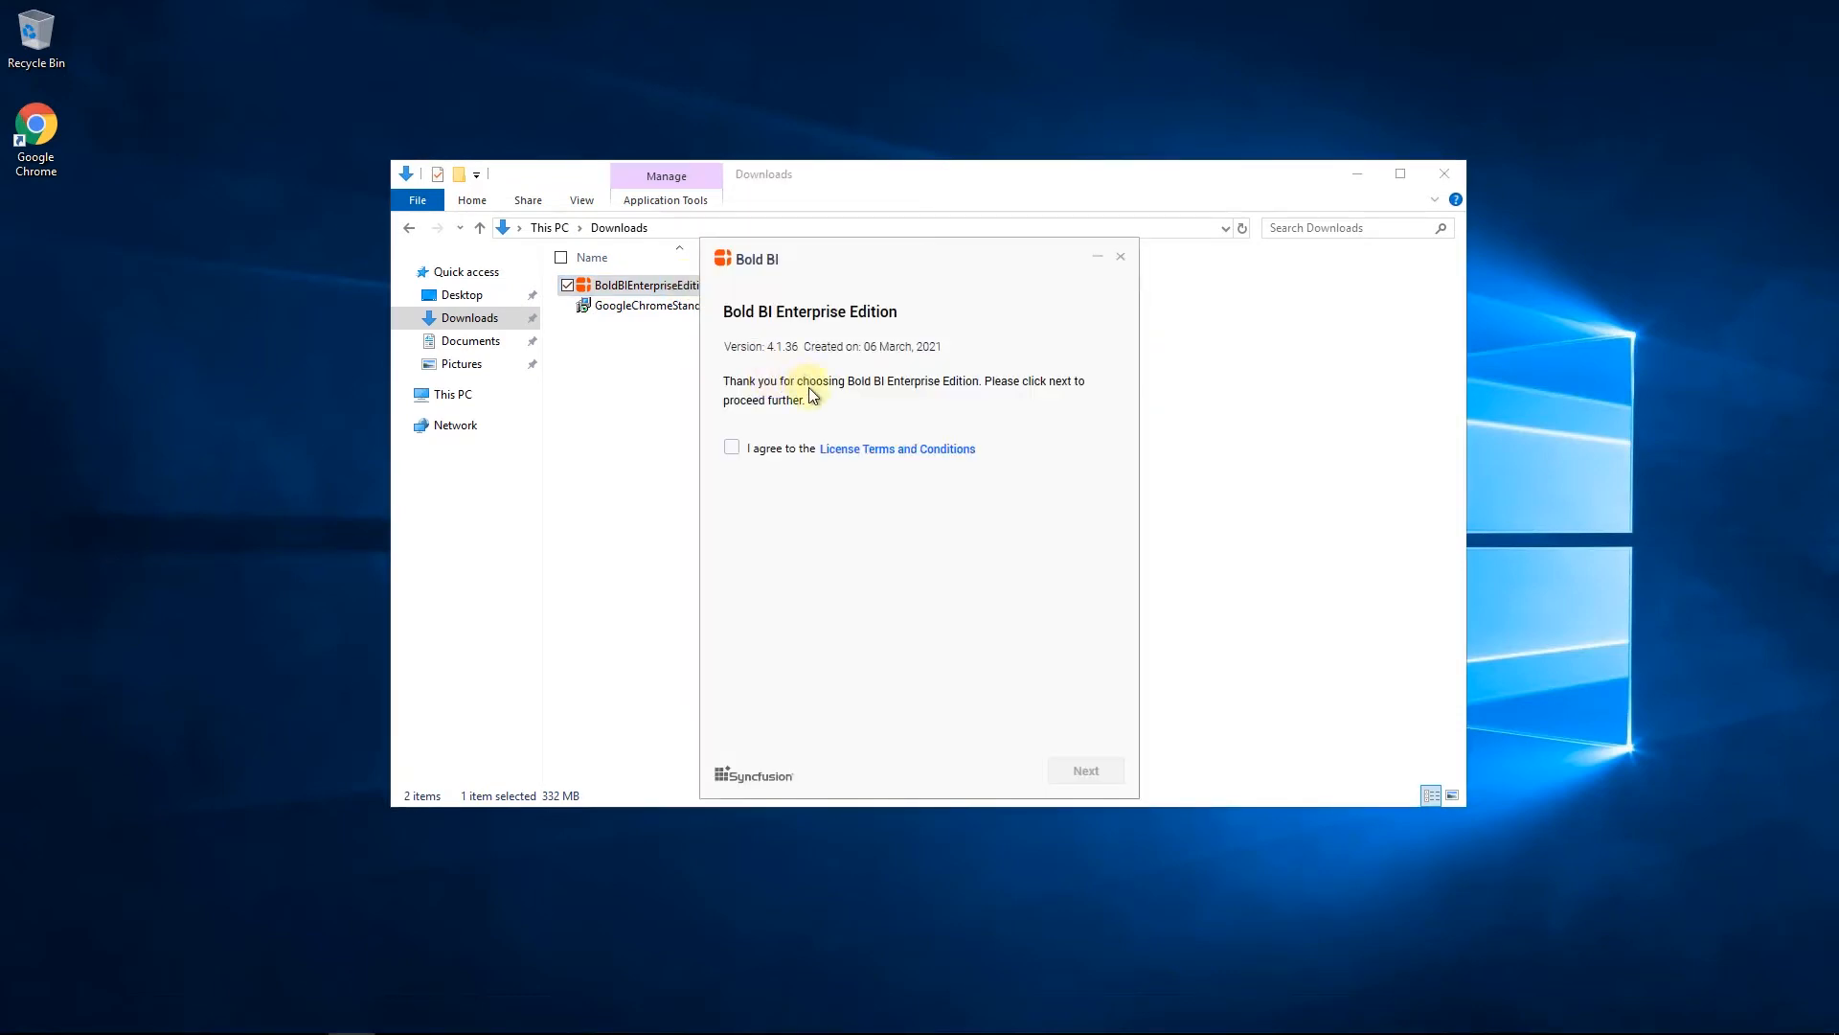
left_click(732, 447)
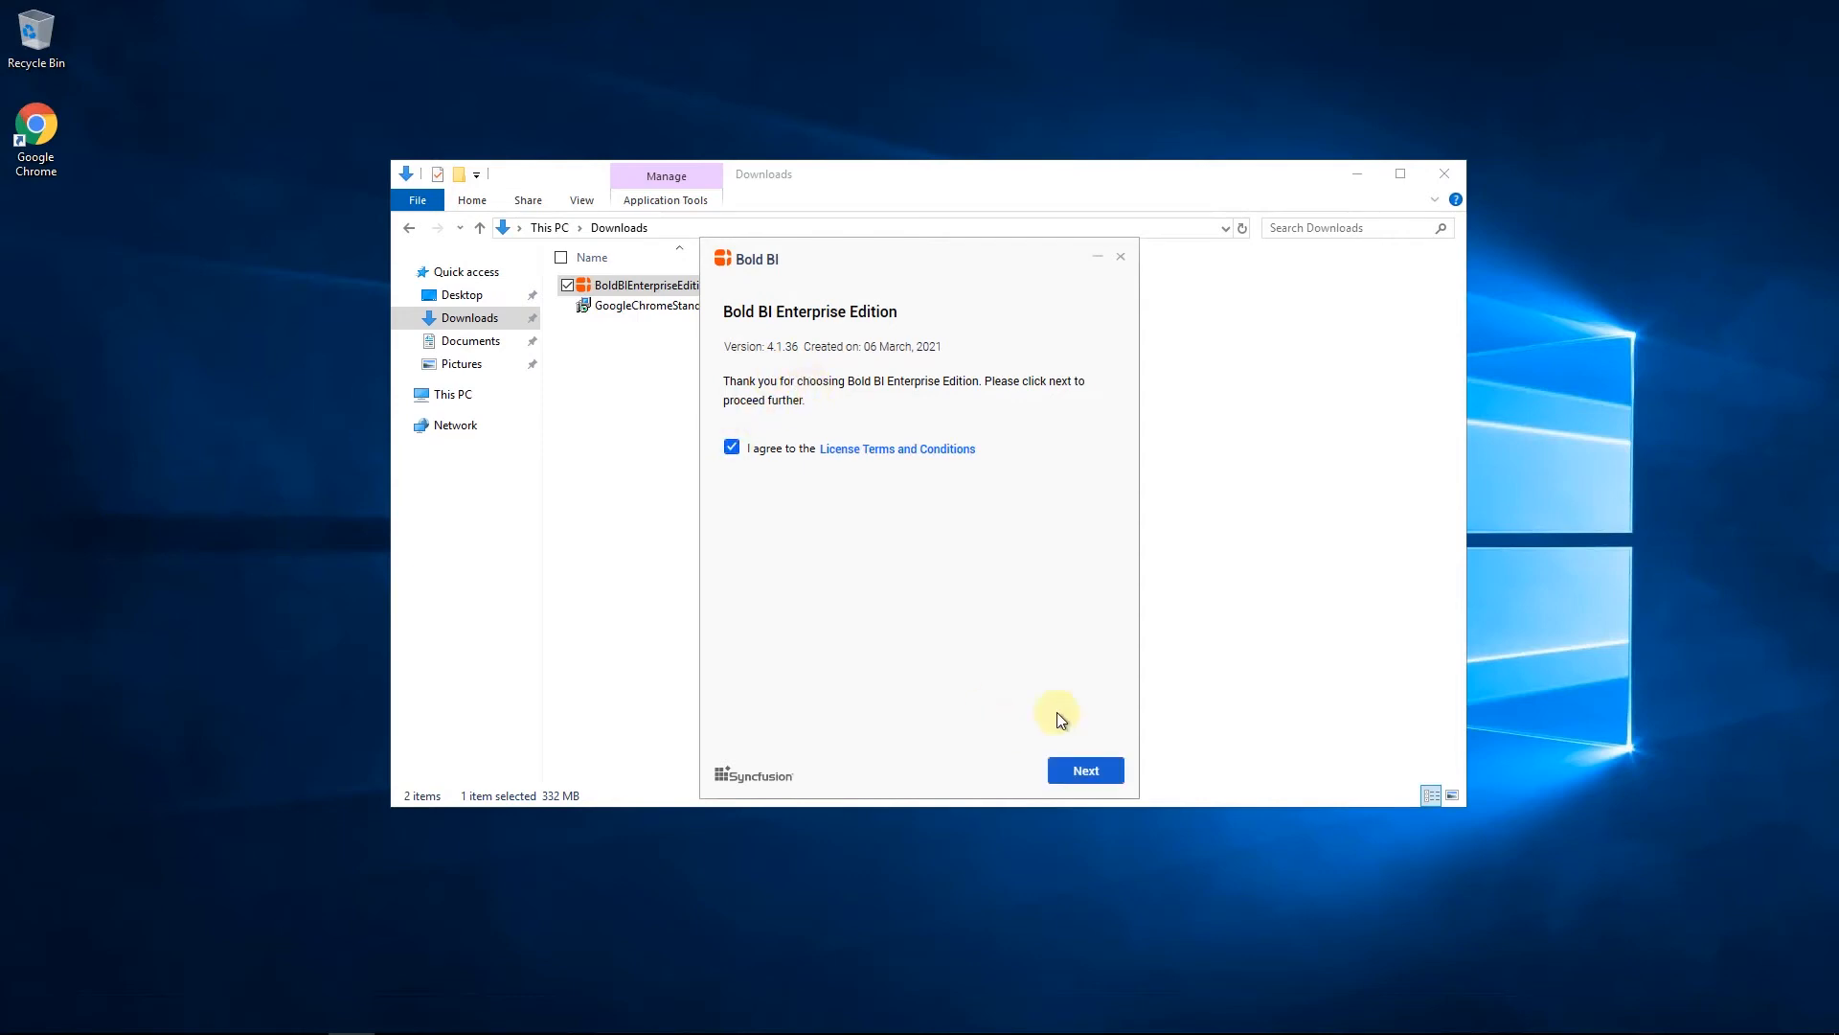
left_click(1082, 772)
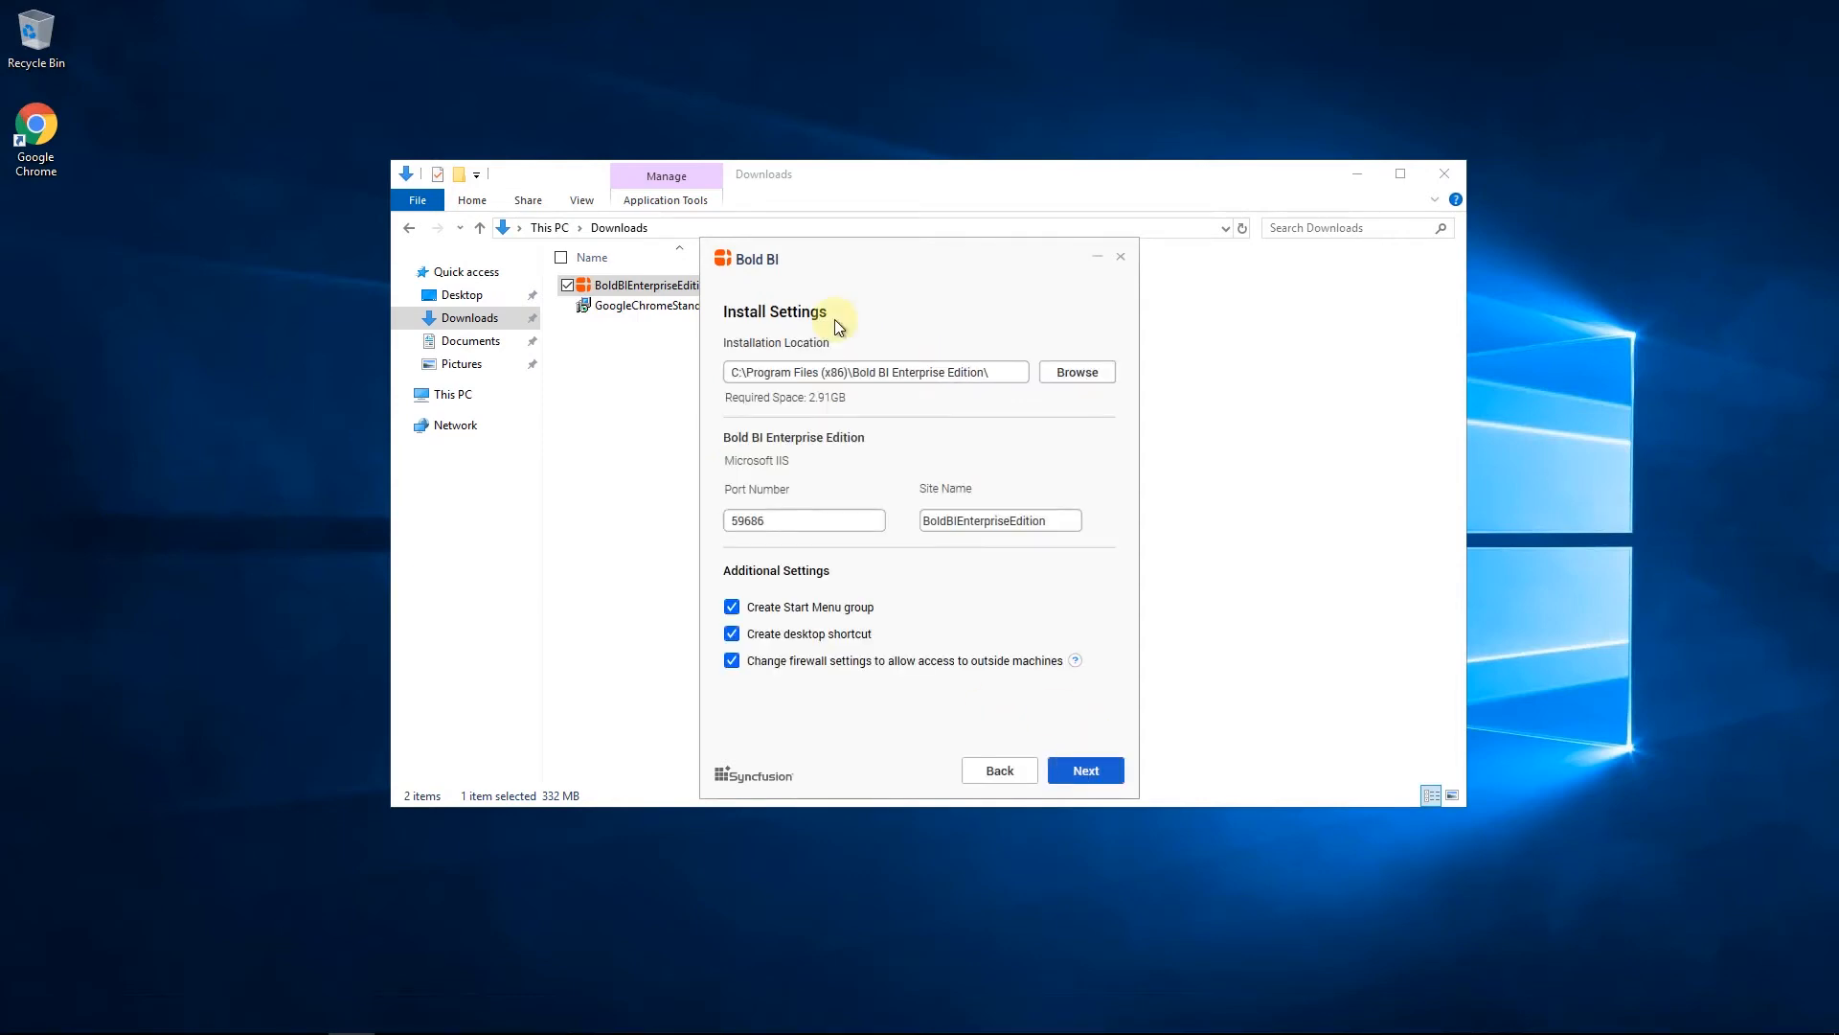
Accept the default install location, port 59686 and site name BoldBIEnterpriseEdition, and acknowledge the IIS features notice
left_click(950, 379)
left_click(1097, 771)
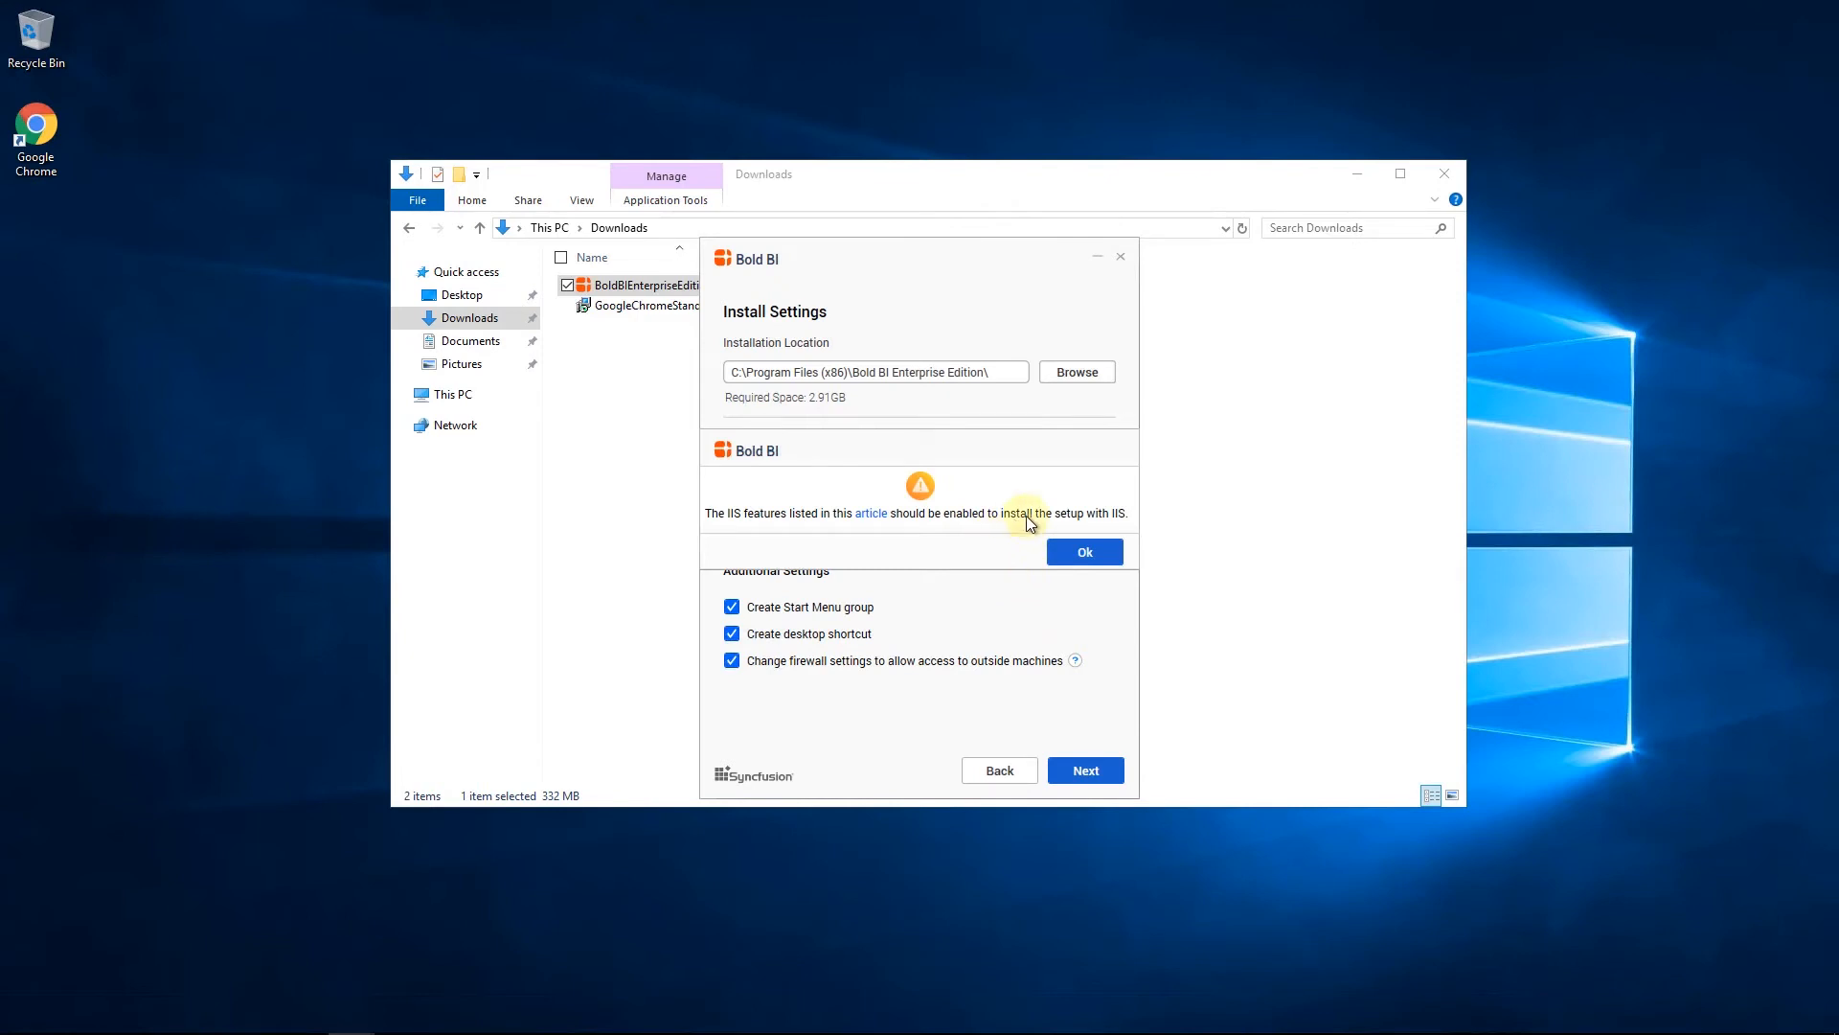
left_click(1086, 553)
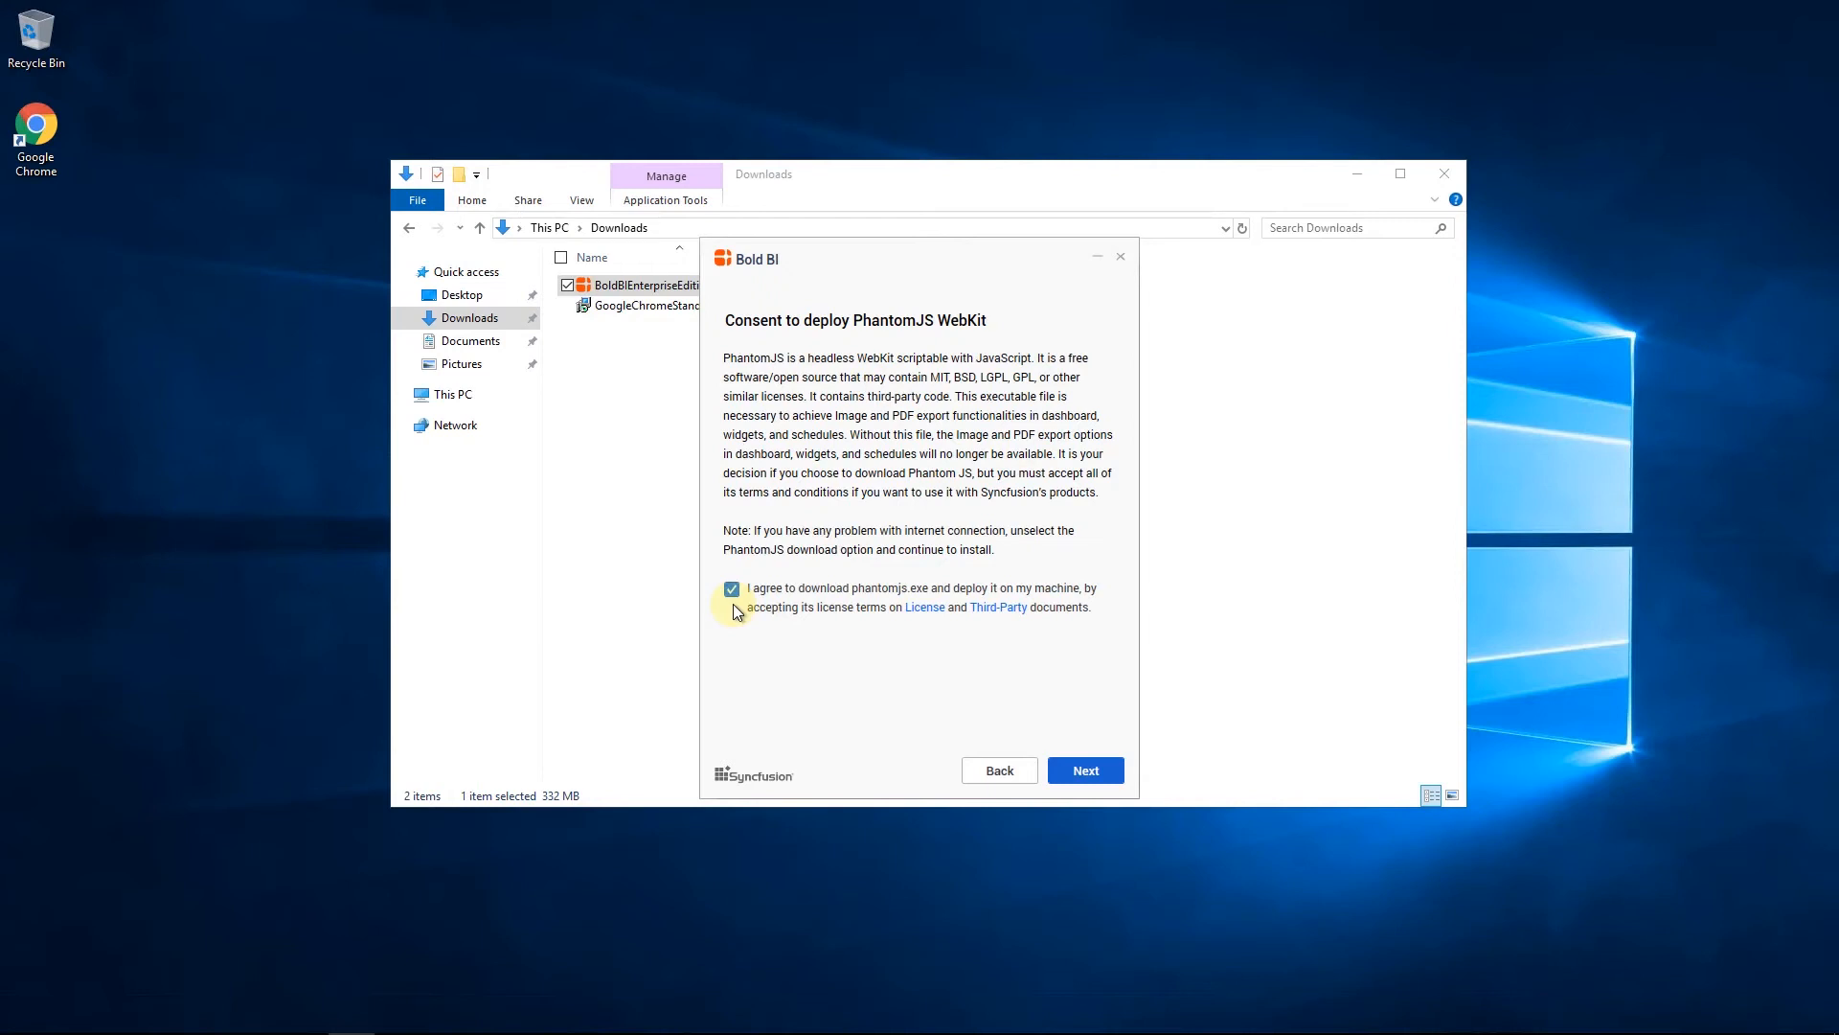
Consent to deploying PhantomJS and install Bold BI without selecting any client libraries
left_click(1085, 771)
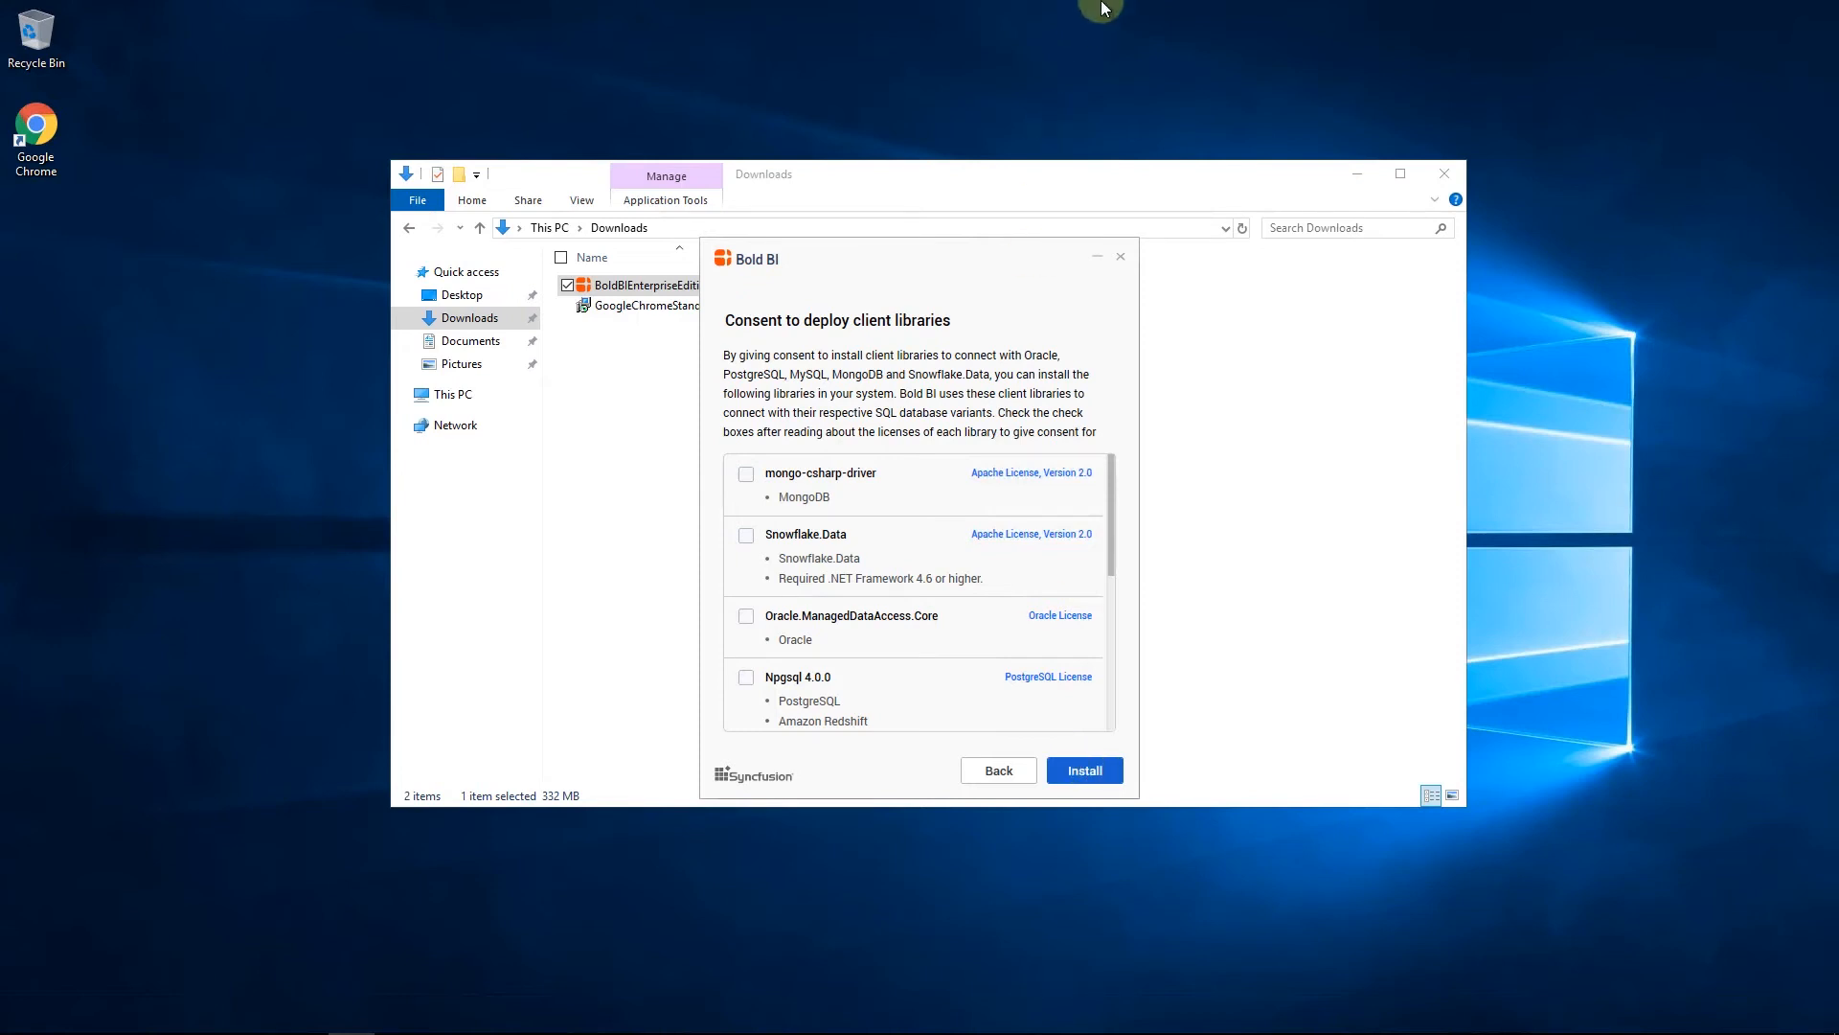
left_click(1148, 17)
left_click(1085, 771)
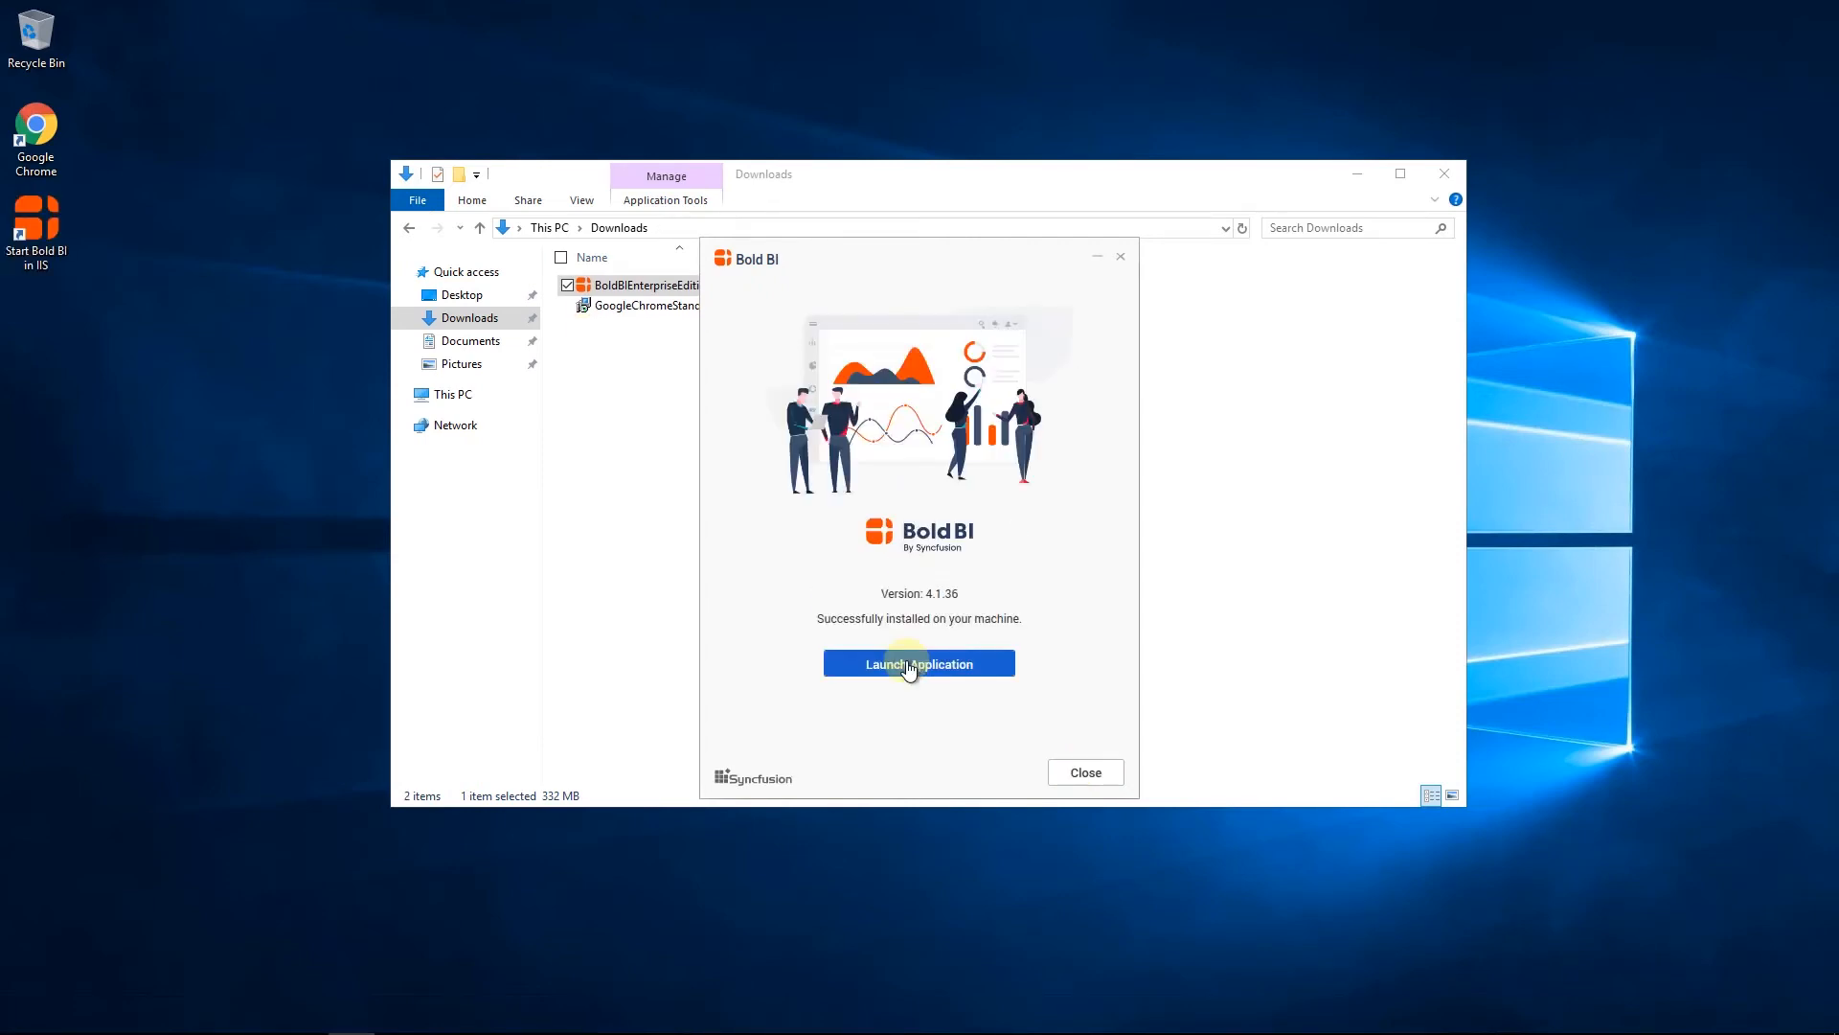
Launch Bold BI and activate the account with the syncfusion-boldbi-embedded license
left_click(909, 665)
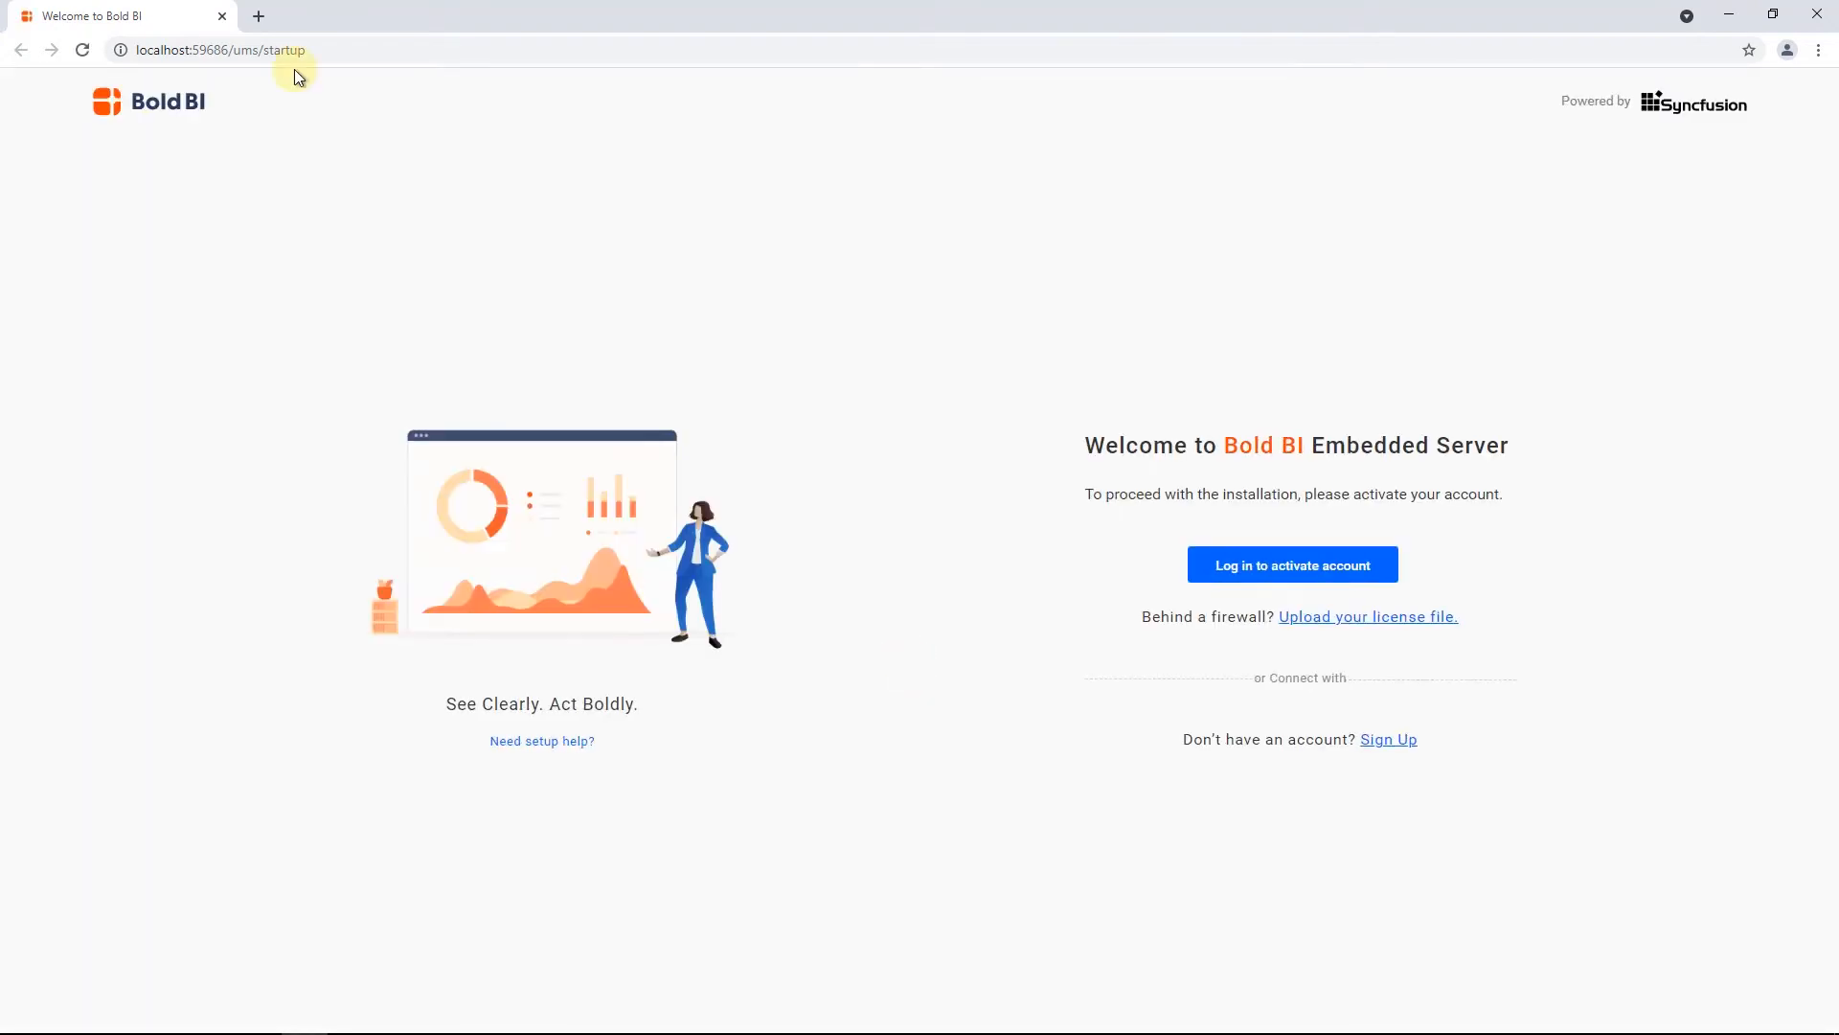
left_click(1292, 567)
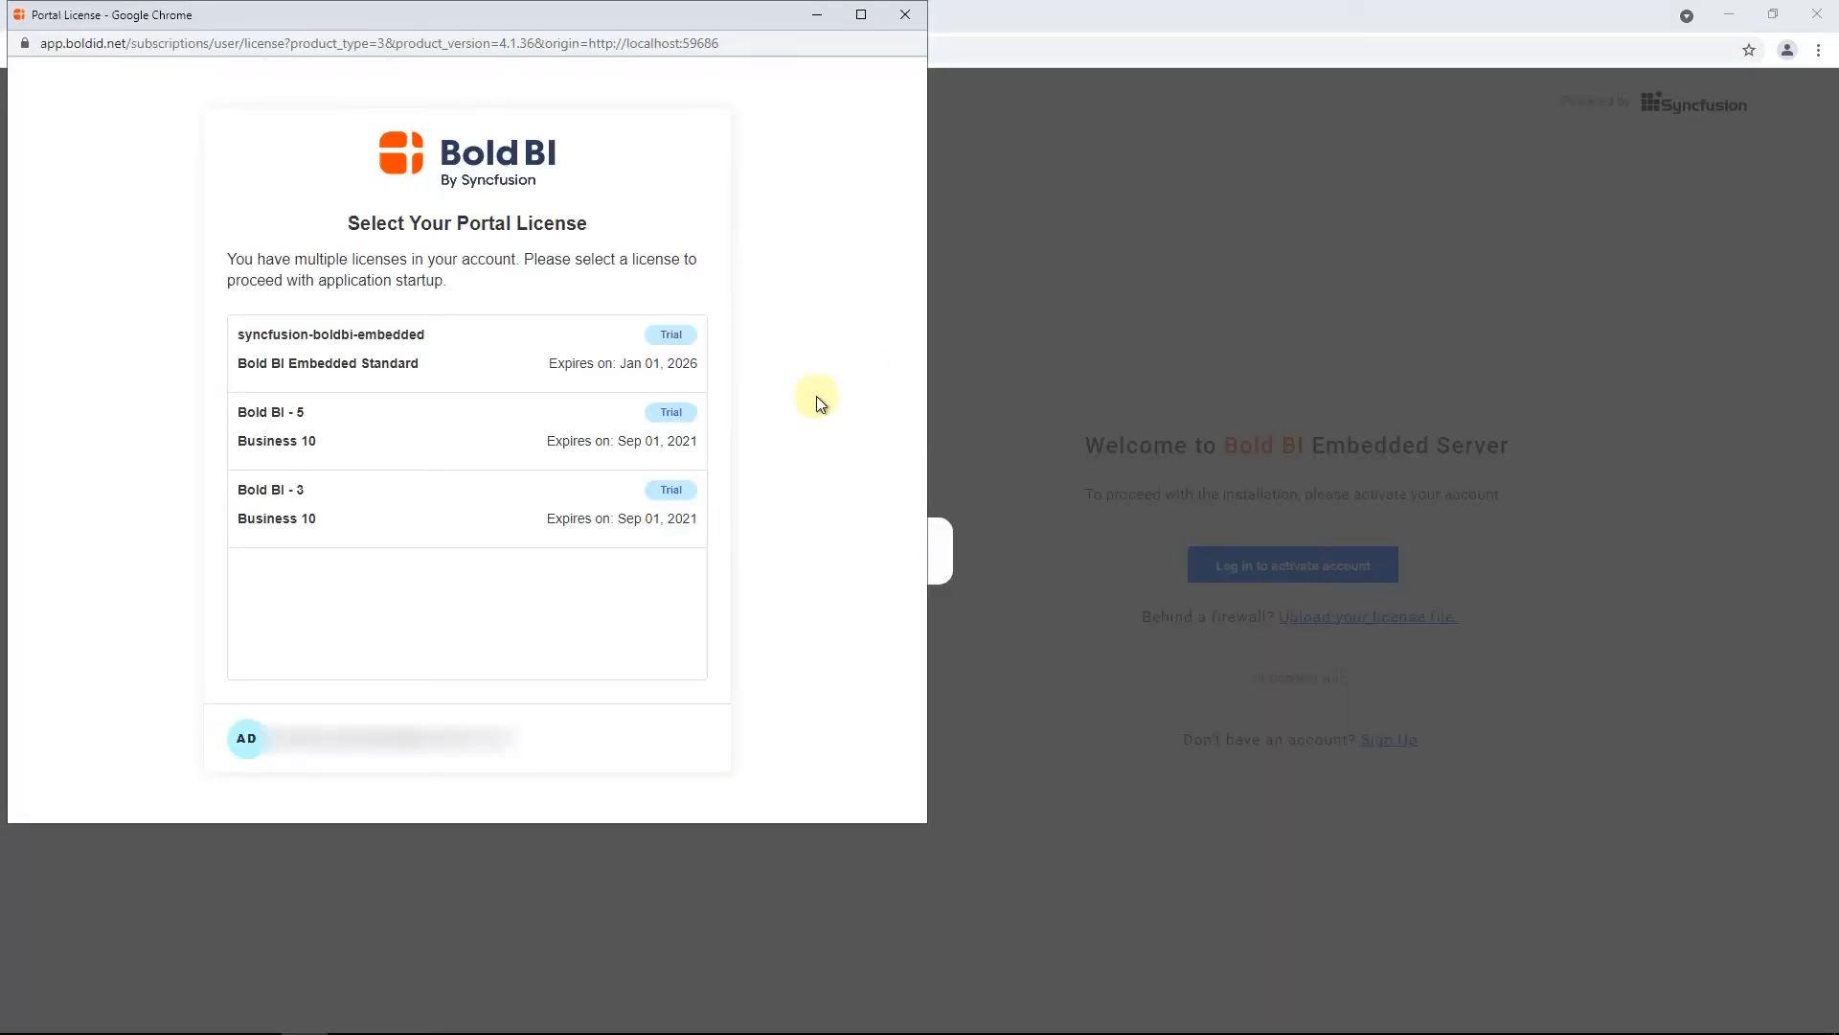
left_click(453, 342)
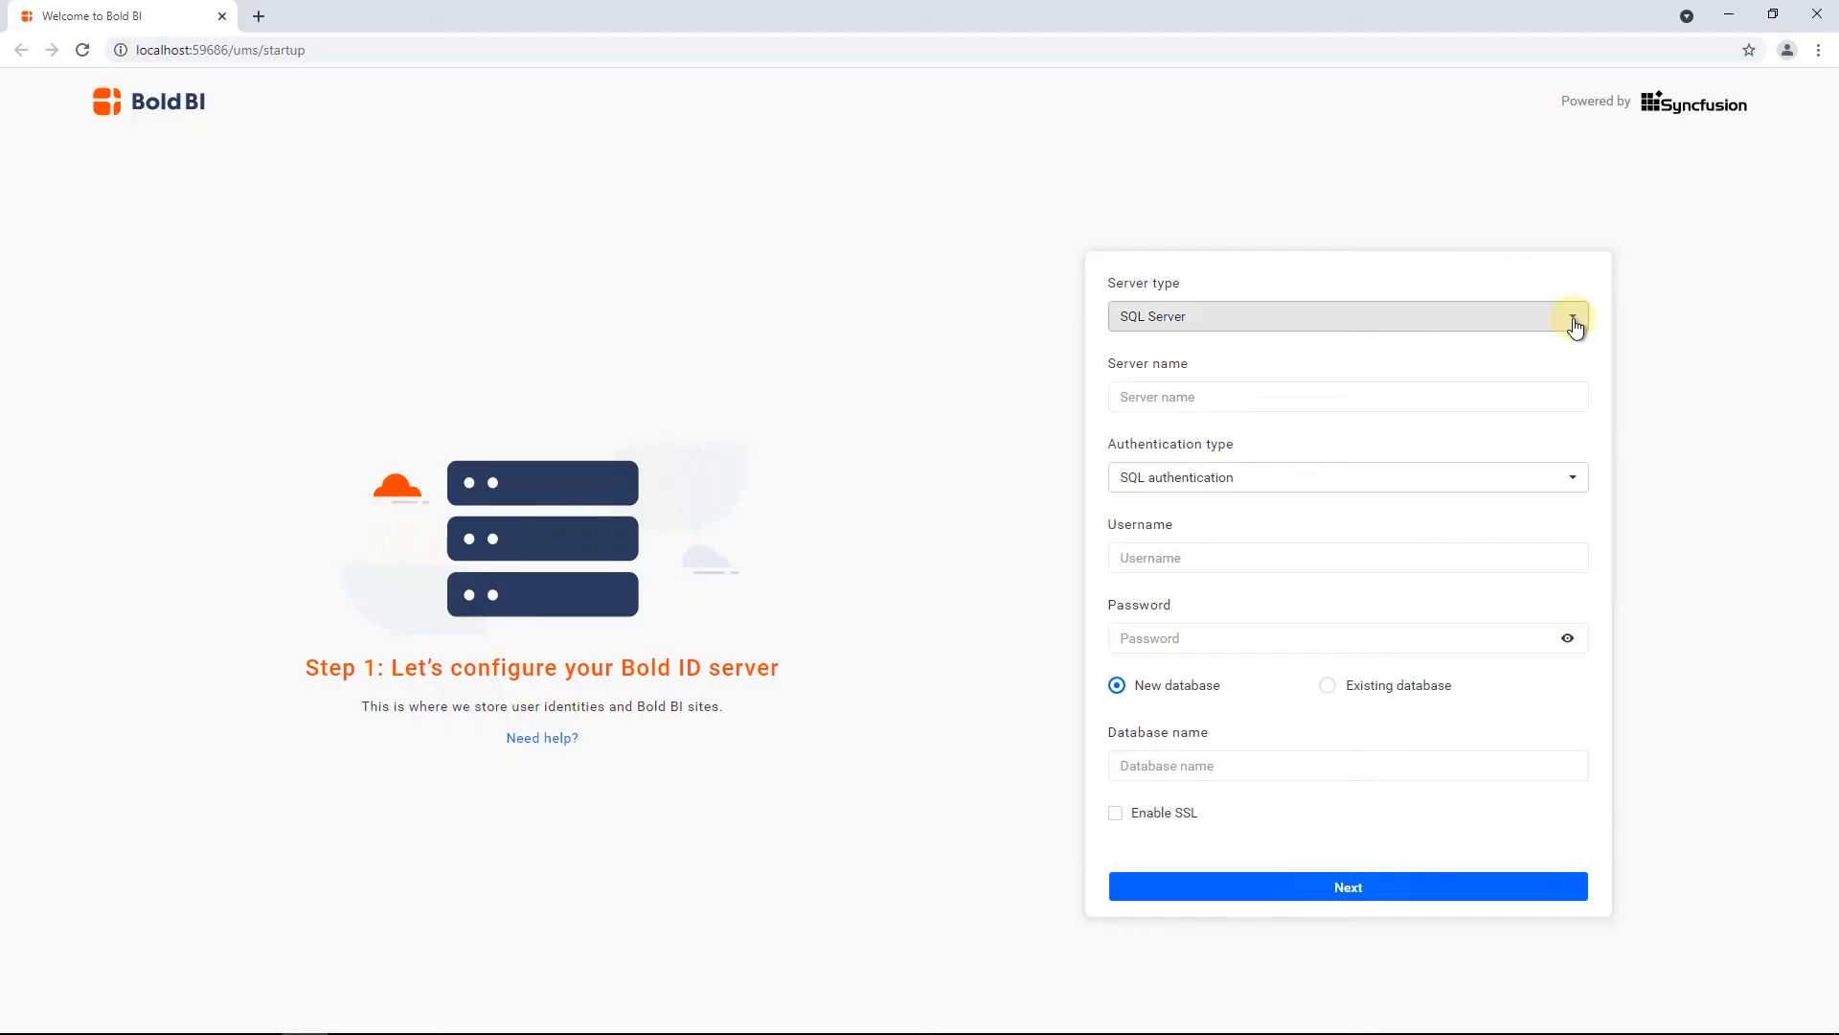
Set the Bold ID server type to Postgre SQL and enter the server name, database username and password
left_click(1573, 319)
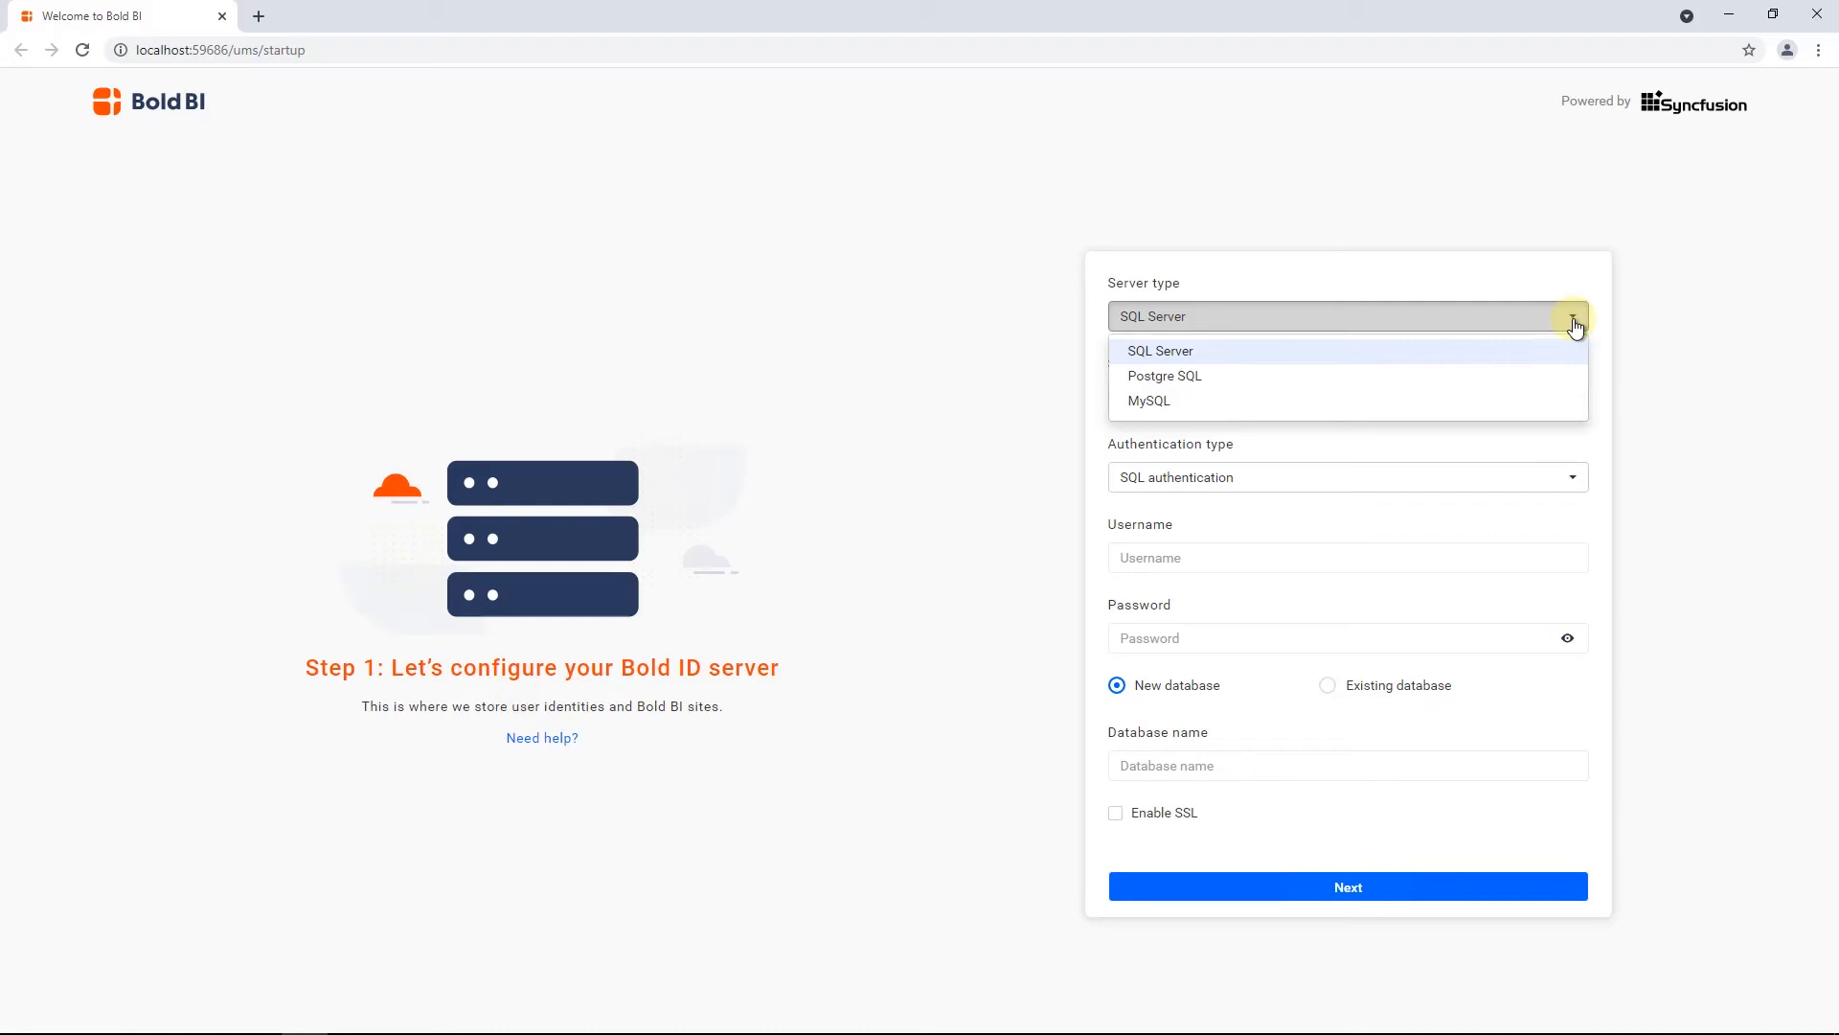
left_click(1429, 388)
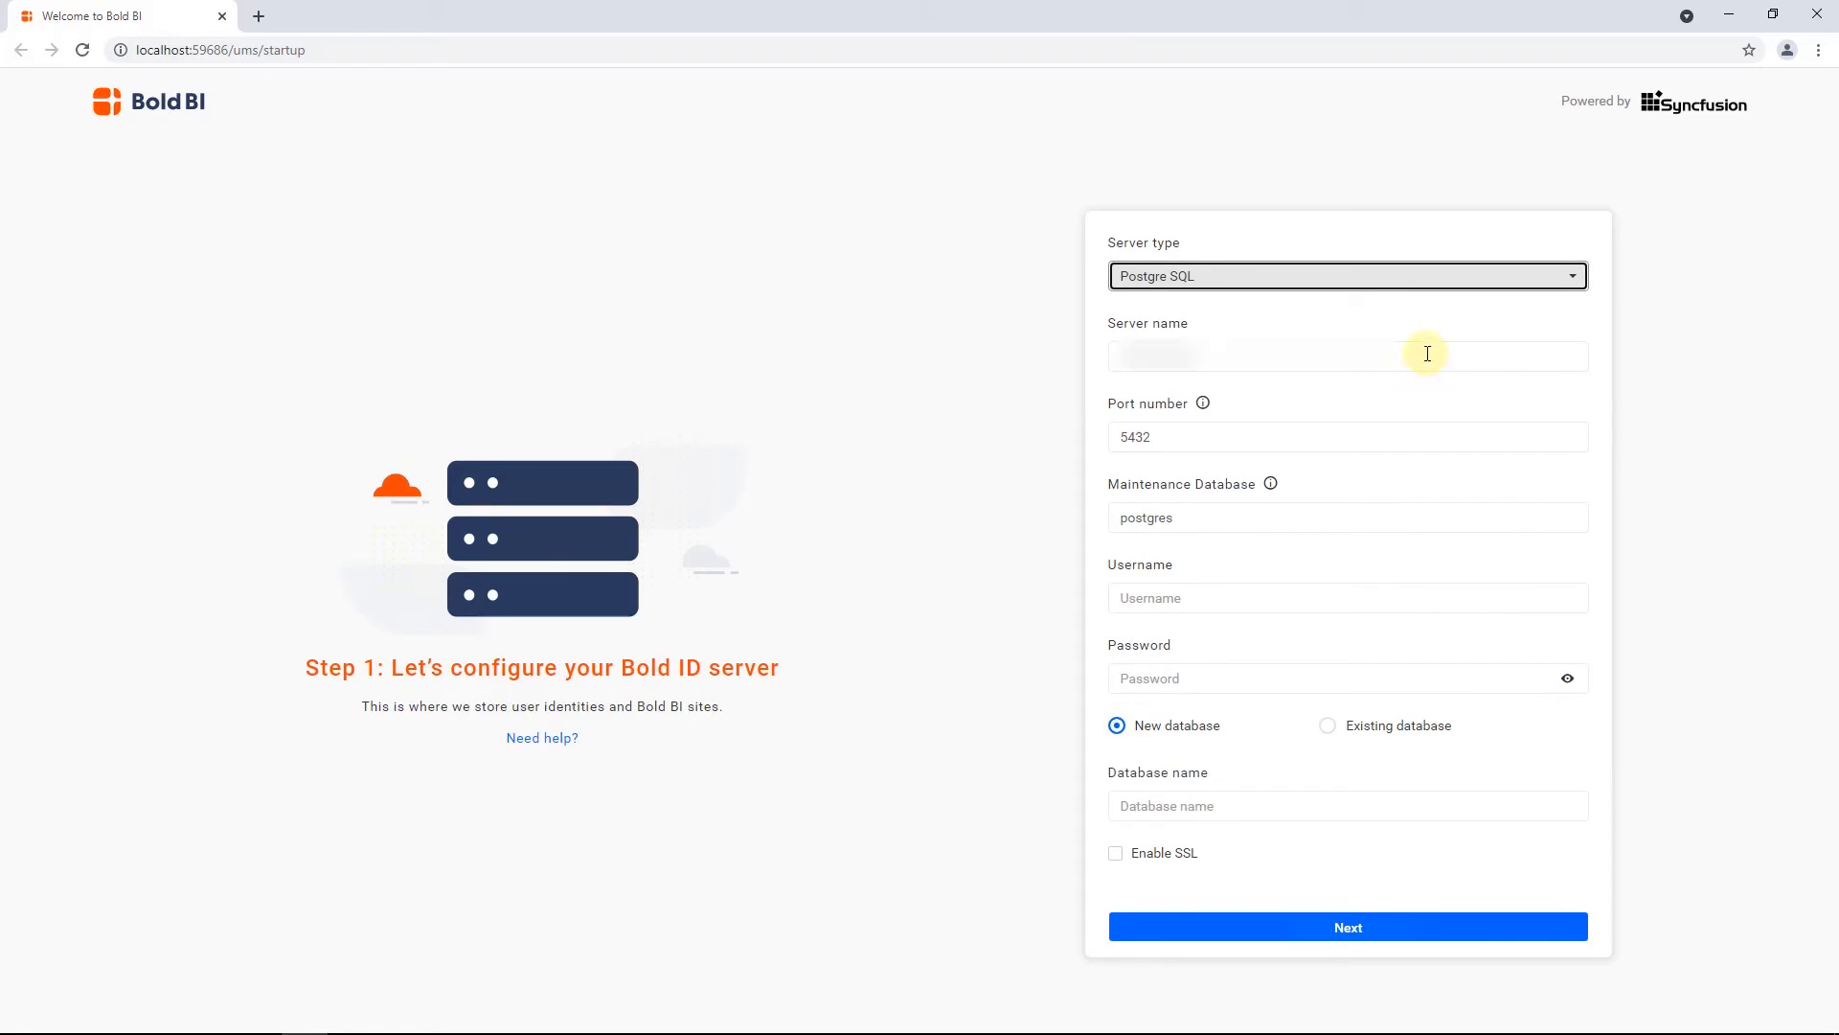
left_click(1428, 353)
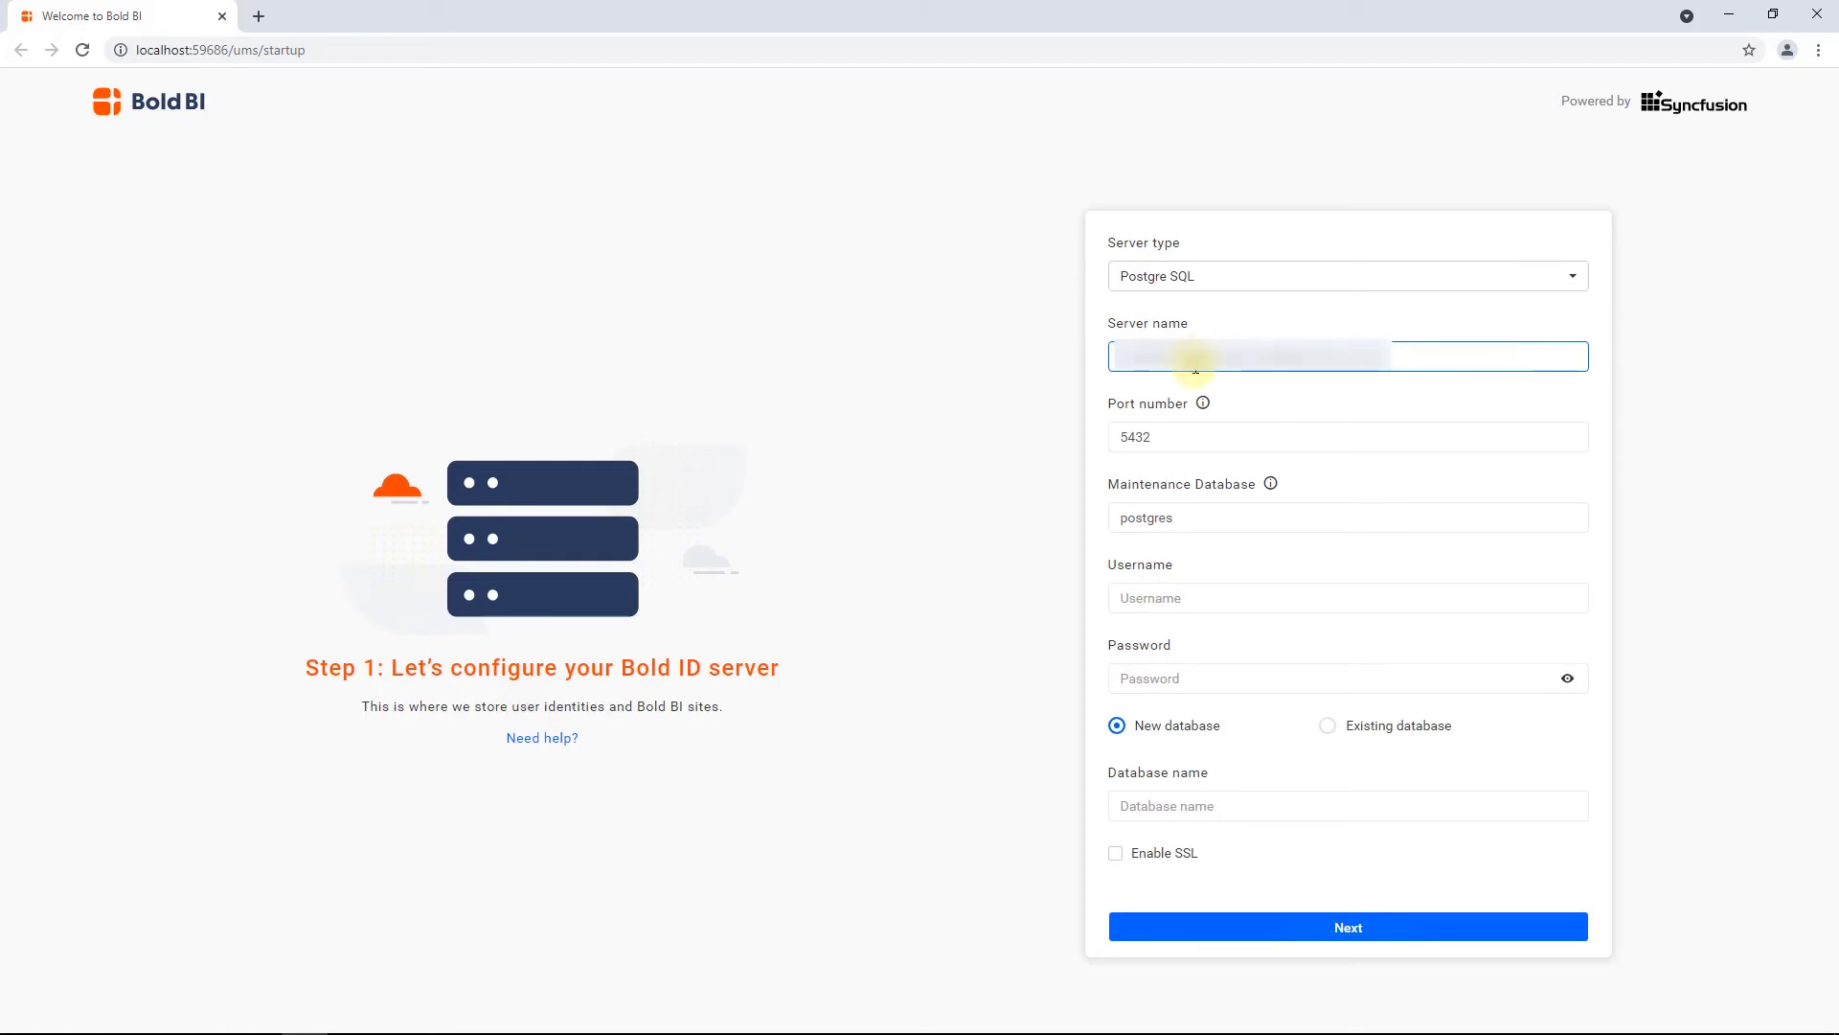
left_click(1152, 598)
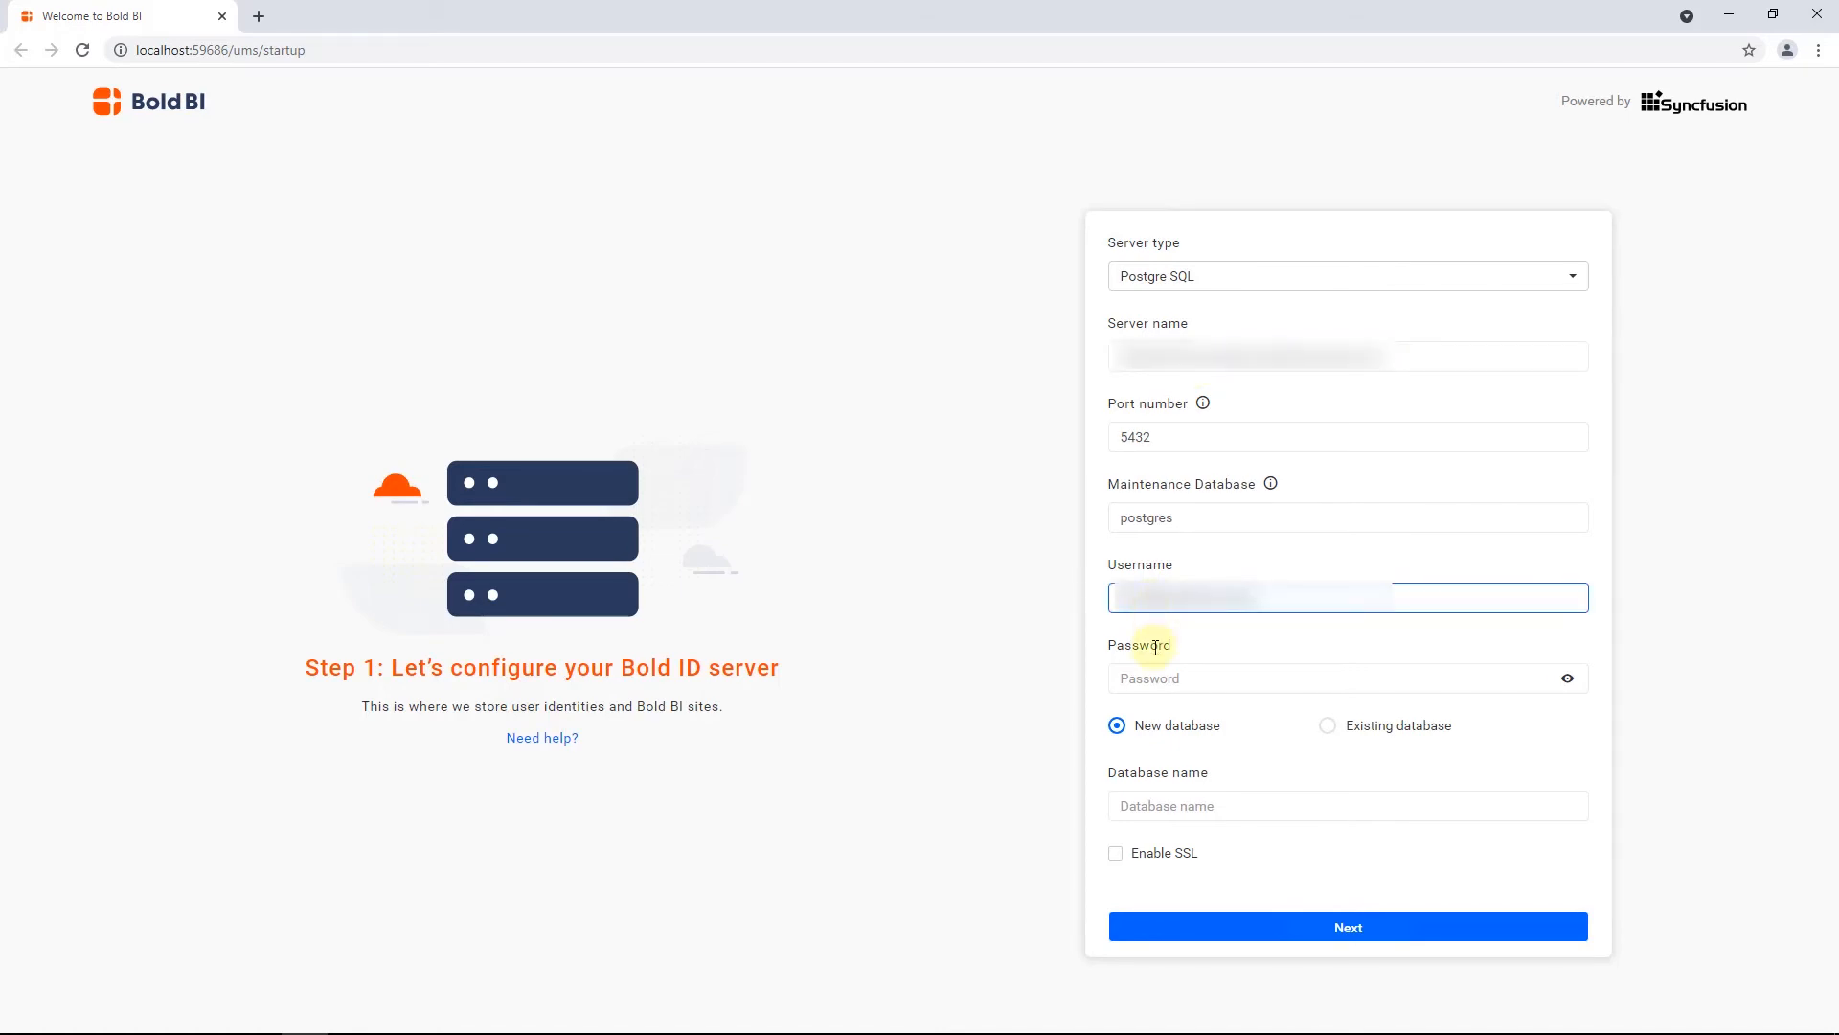
left_click(1157, 678)
type("•••••••••")
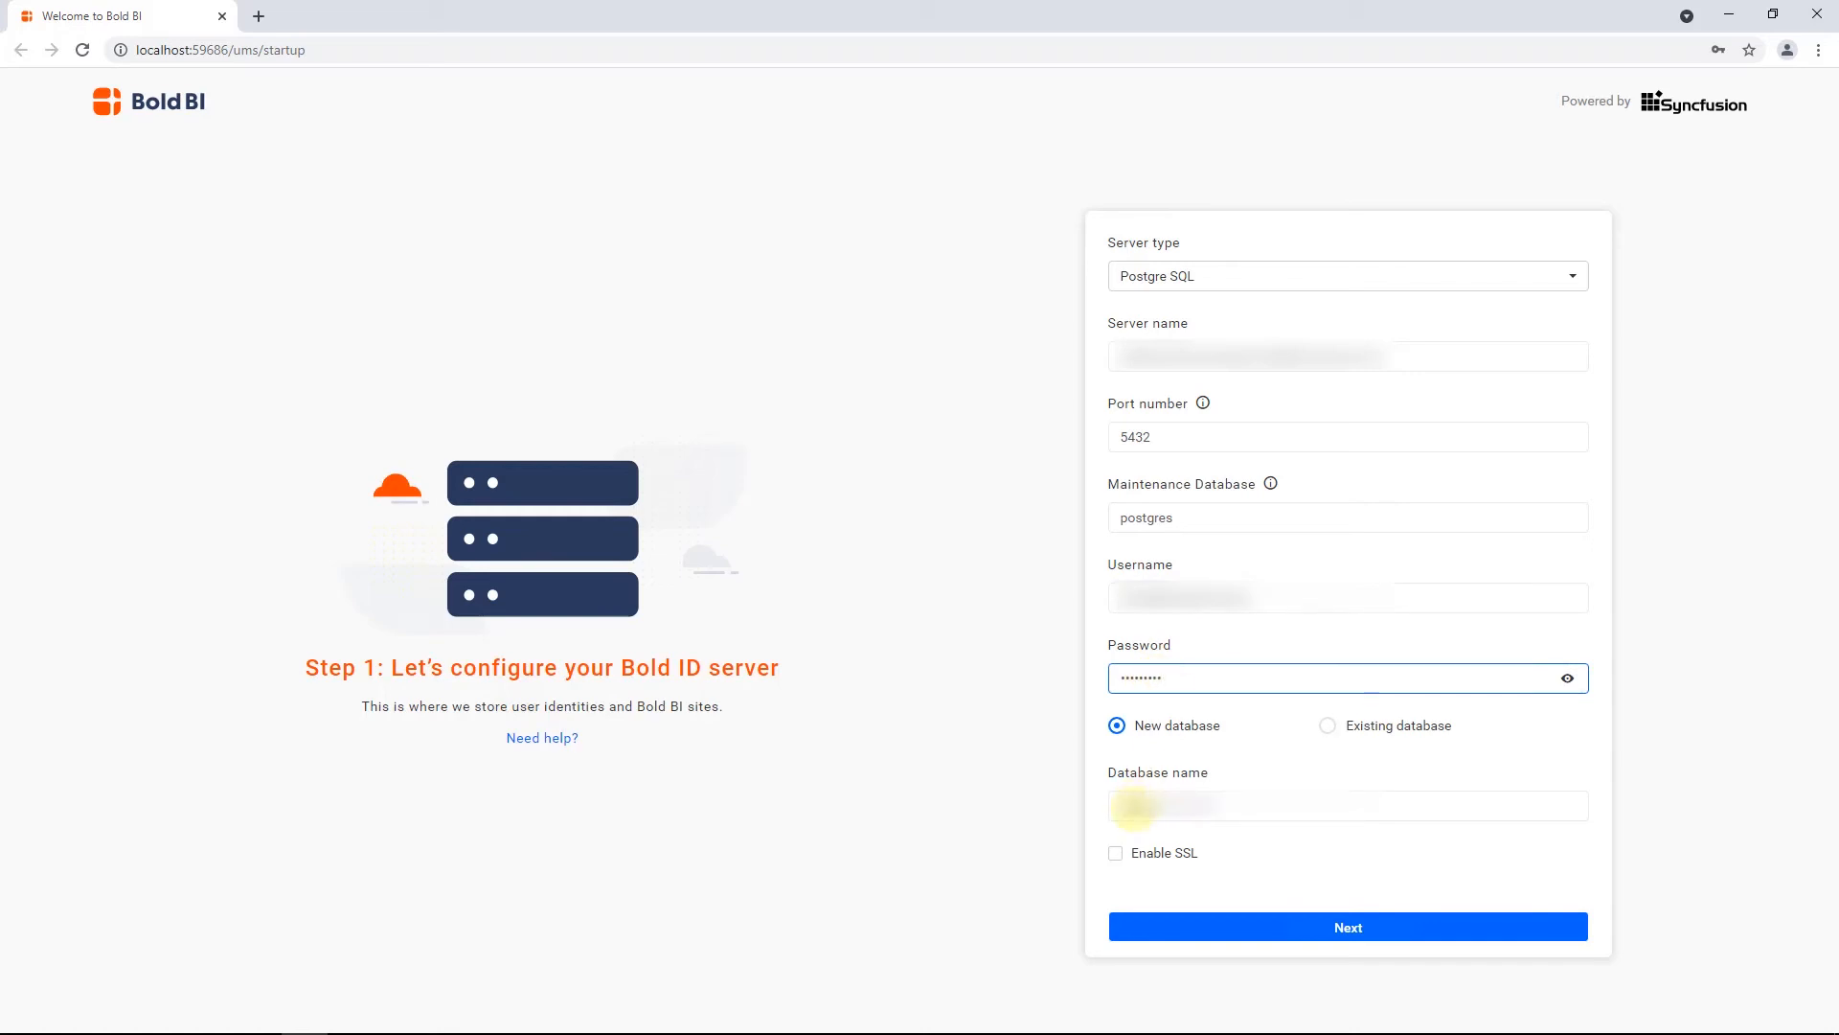
Name the new Bold ID database with SSL enabled, and keep File Storage as the storage type
left_click(1135, 808)
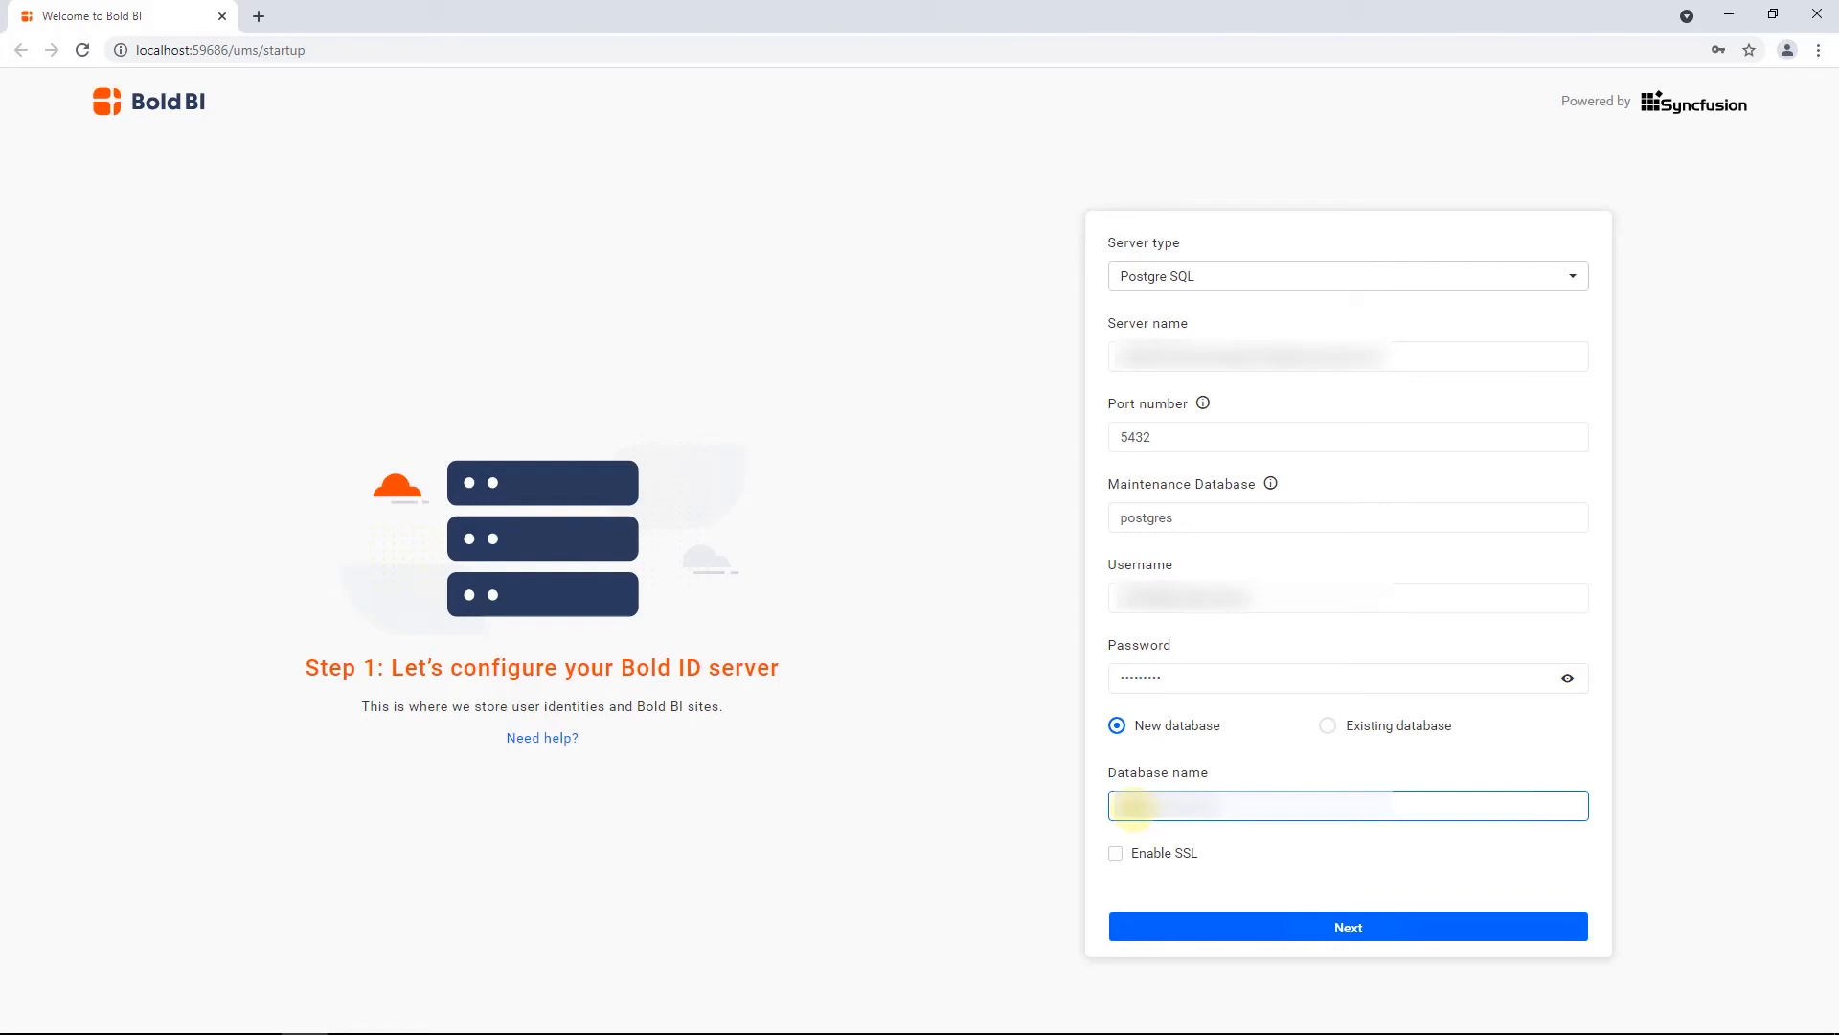
type("••••")
left_click(1115, 853)
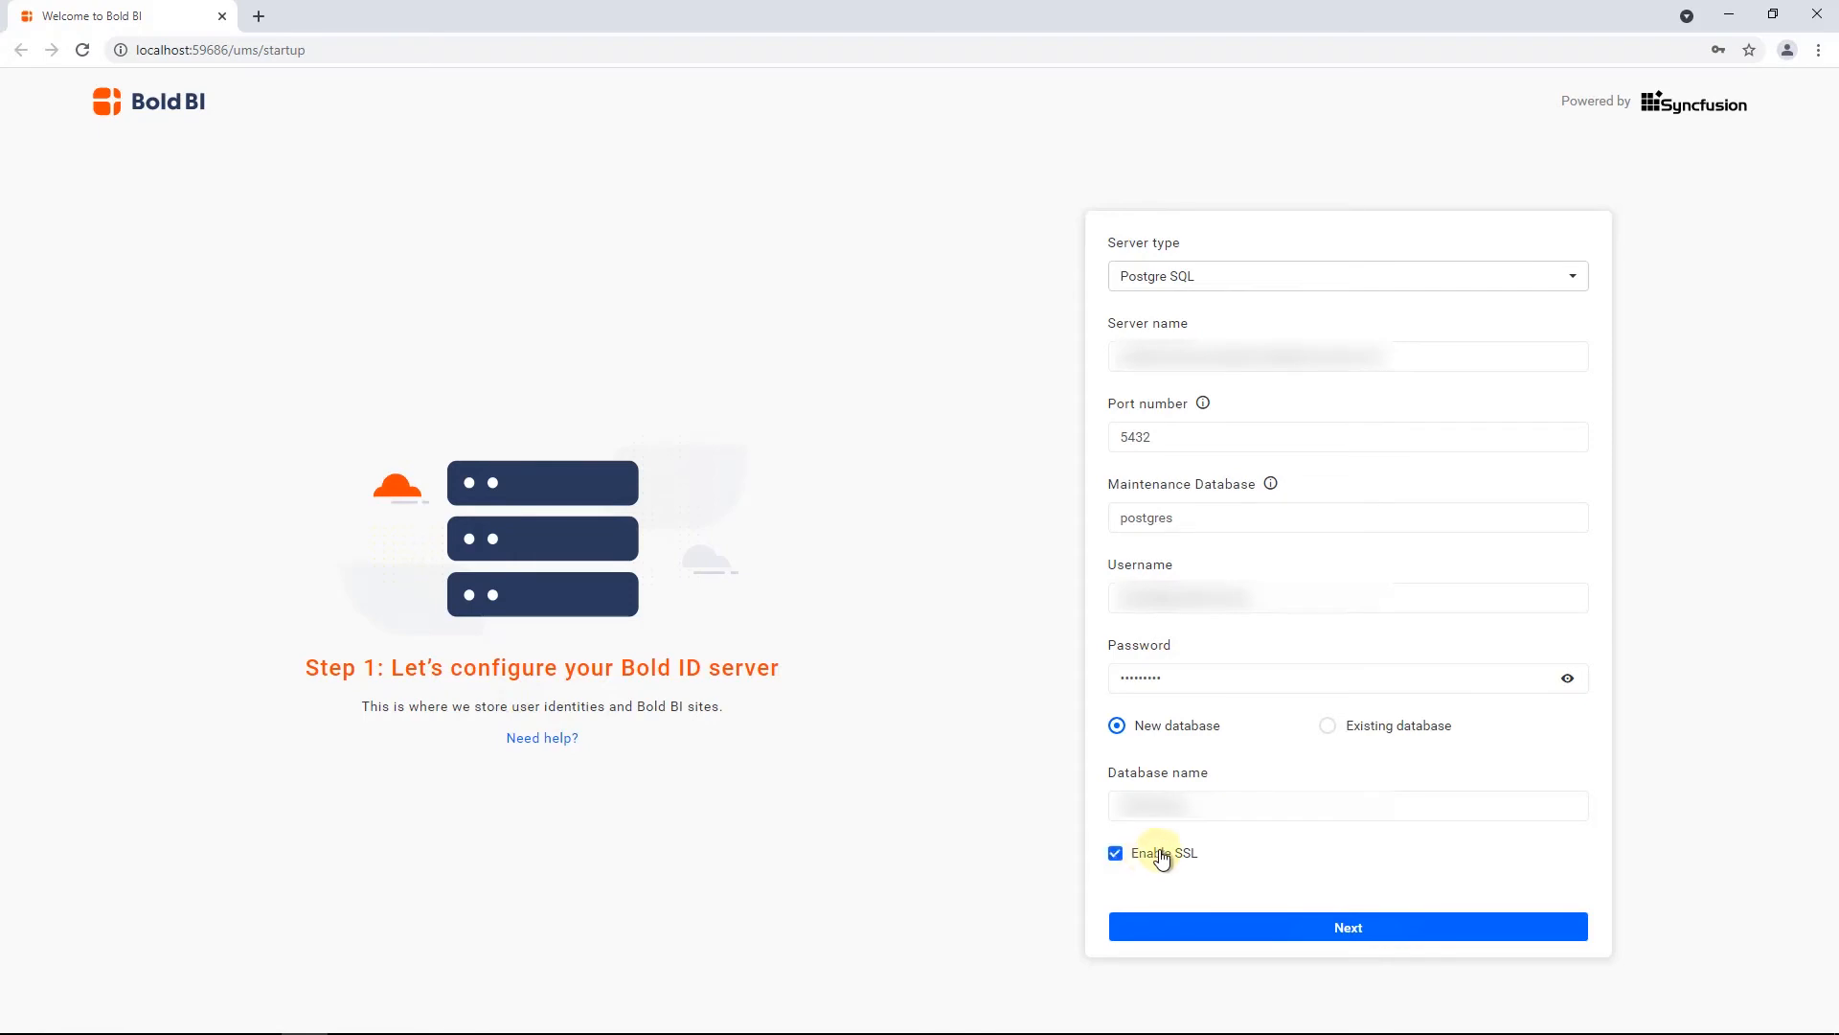
left_click(1349, 928)
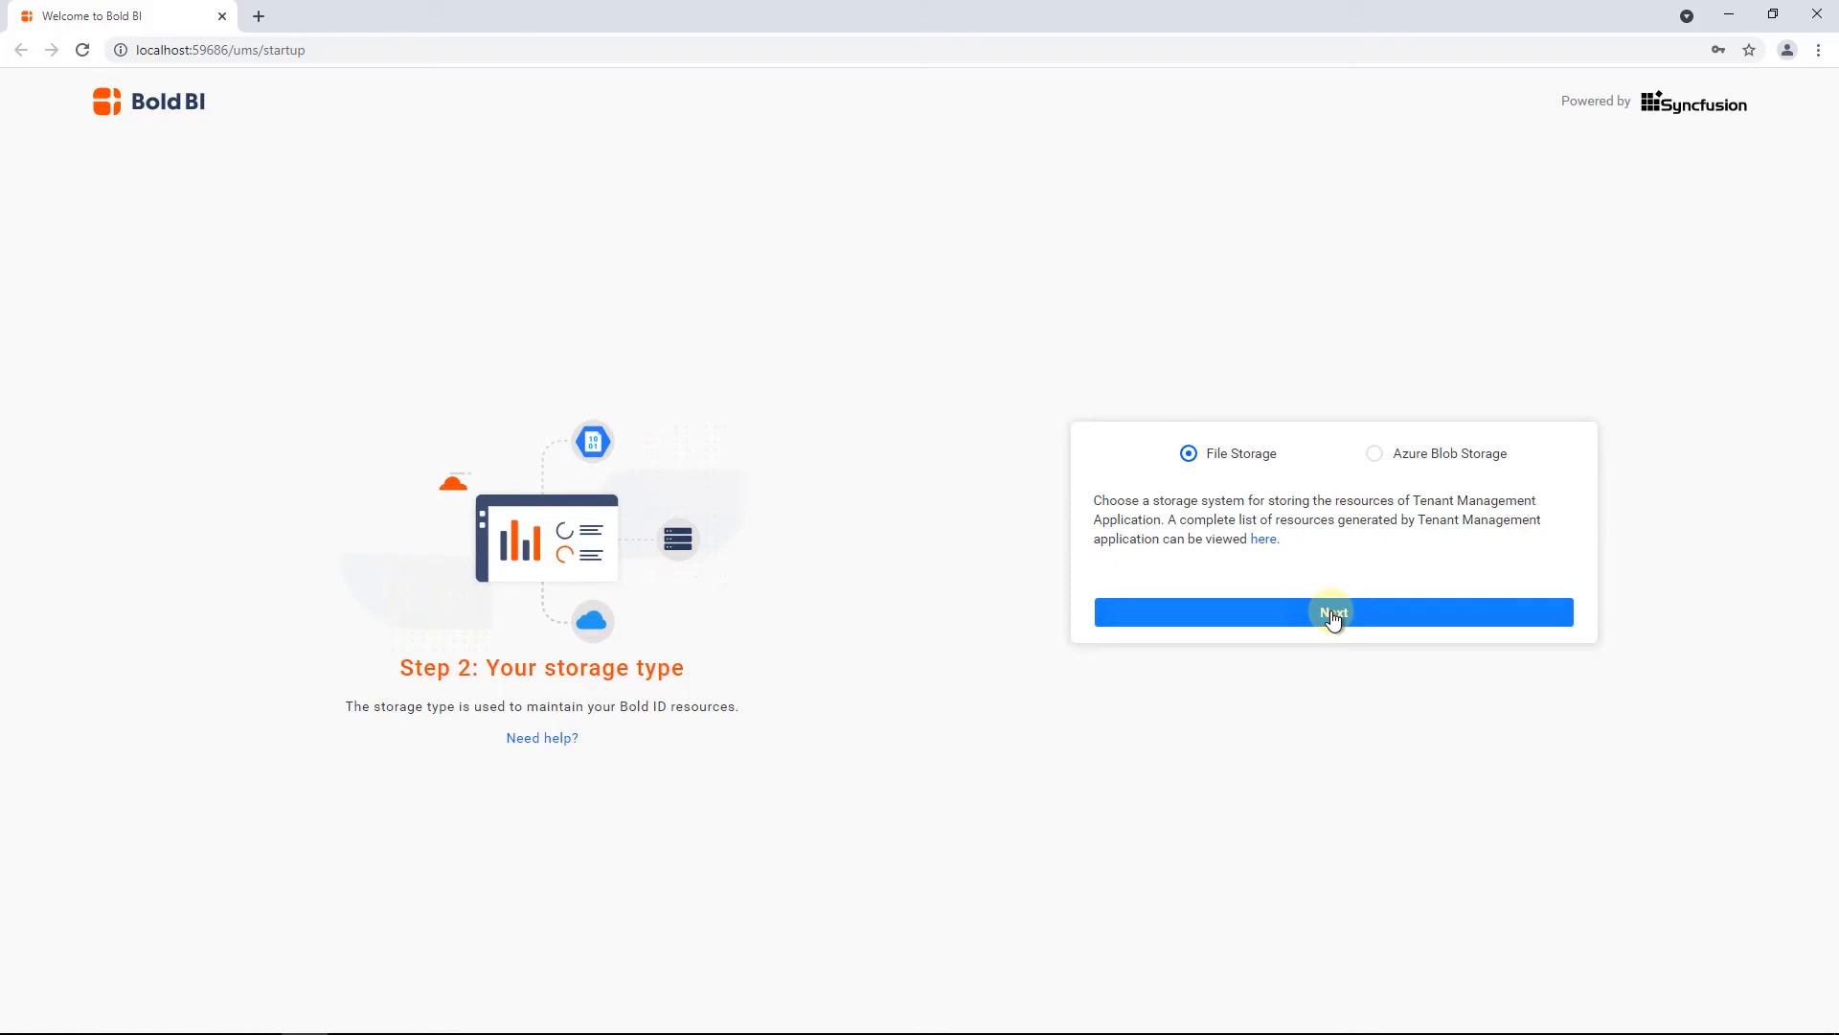
left_click(1334, 615)
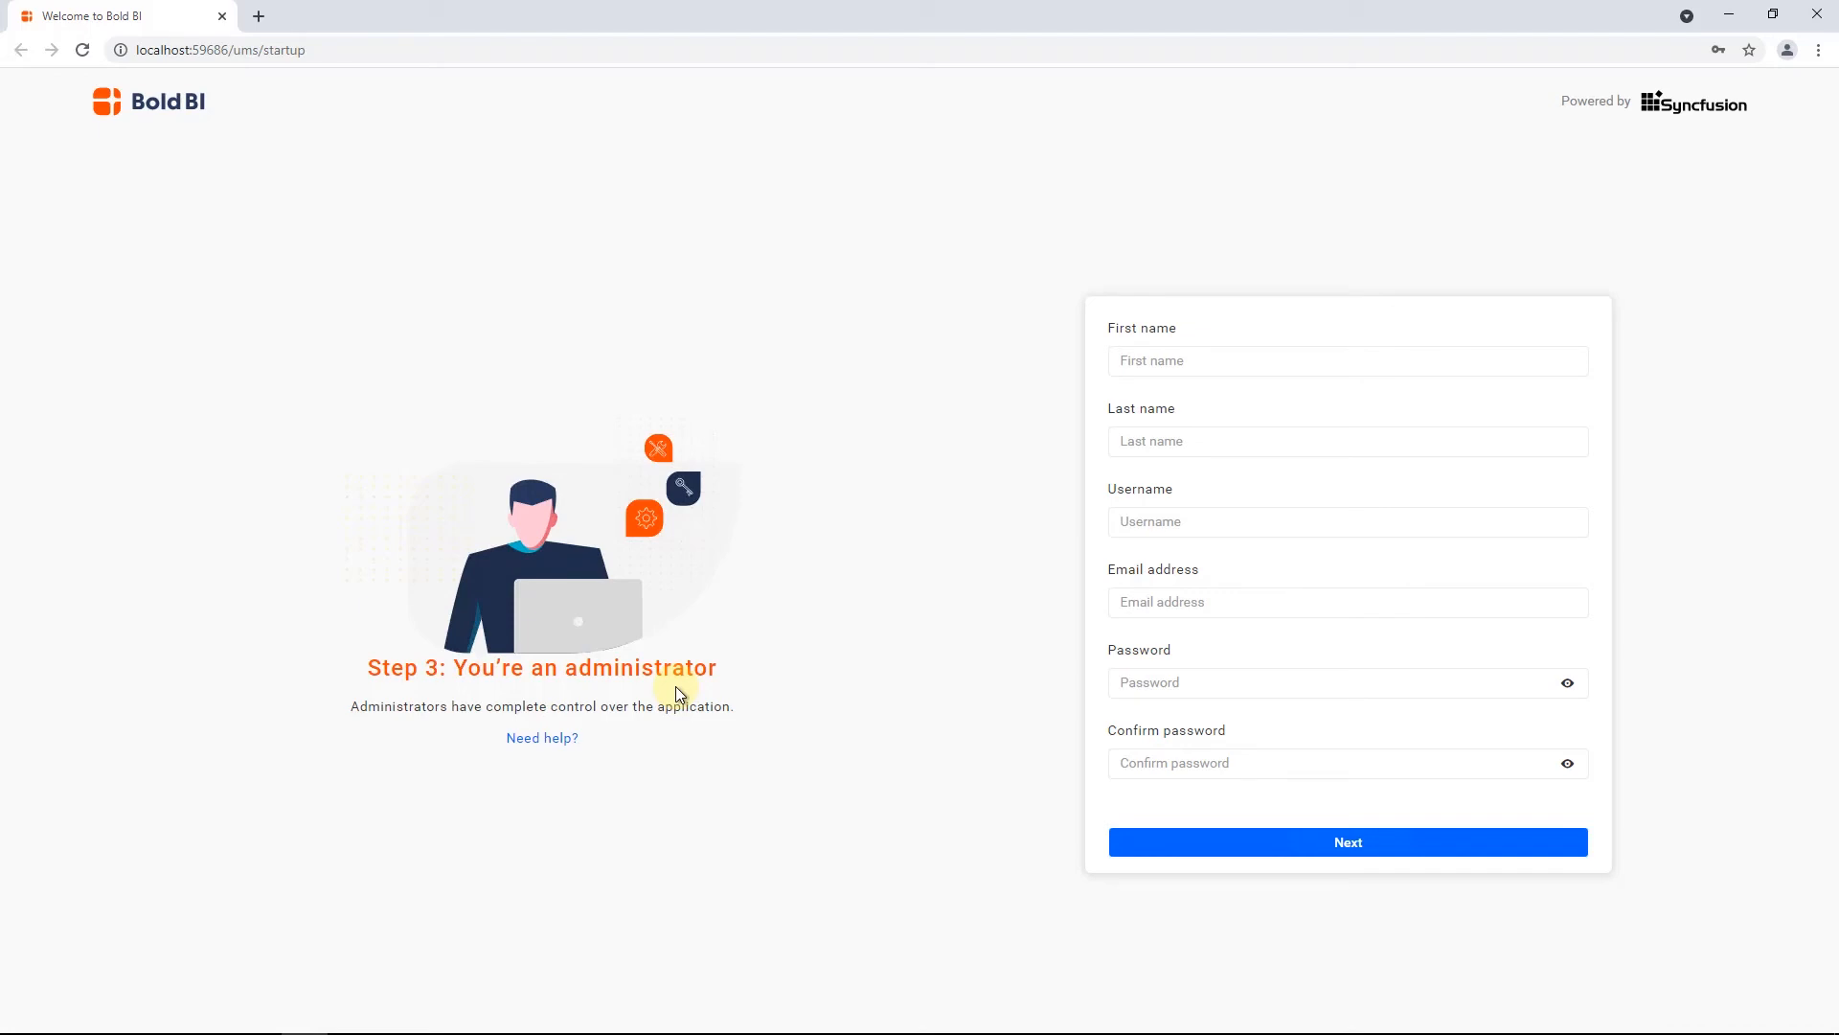
Fill in the administrator's first name, last name, username and email address
left_click(1178, 358)
type("Atchutha")
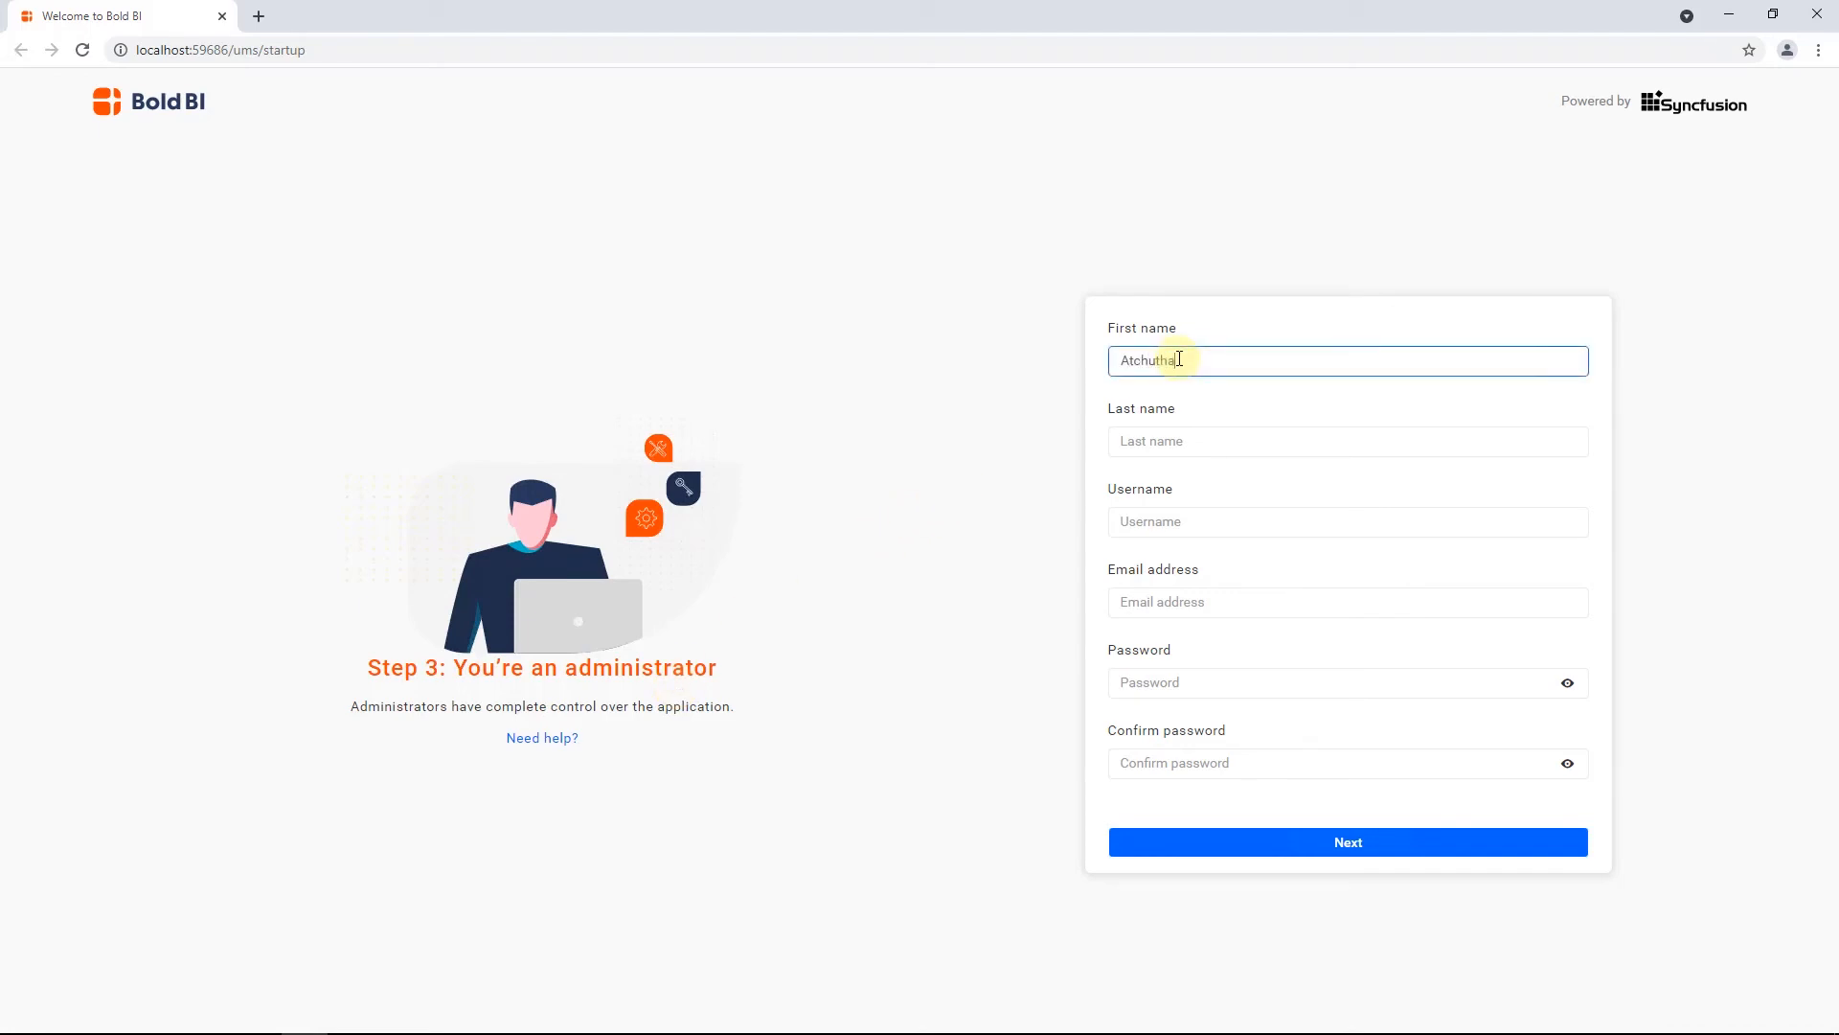
left_click(1166, 448)
type("D")
left_click(1158, 521)
type("Atcht")
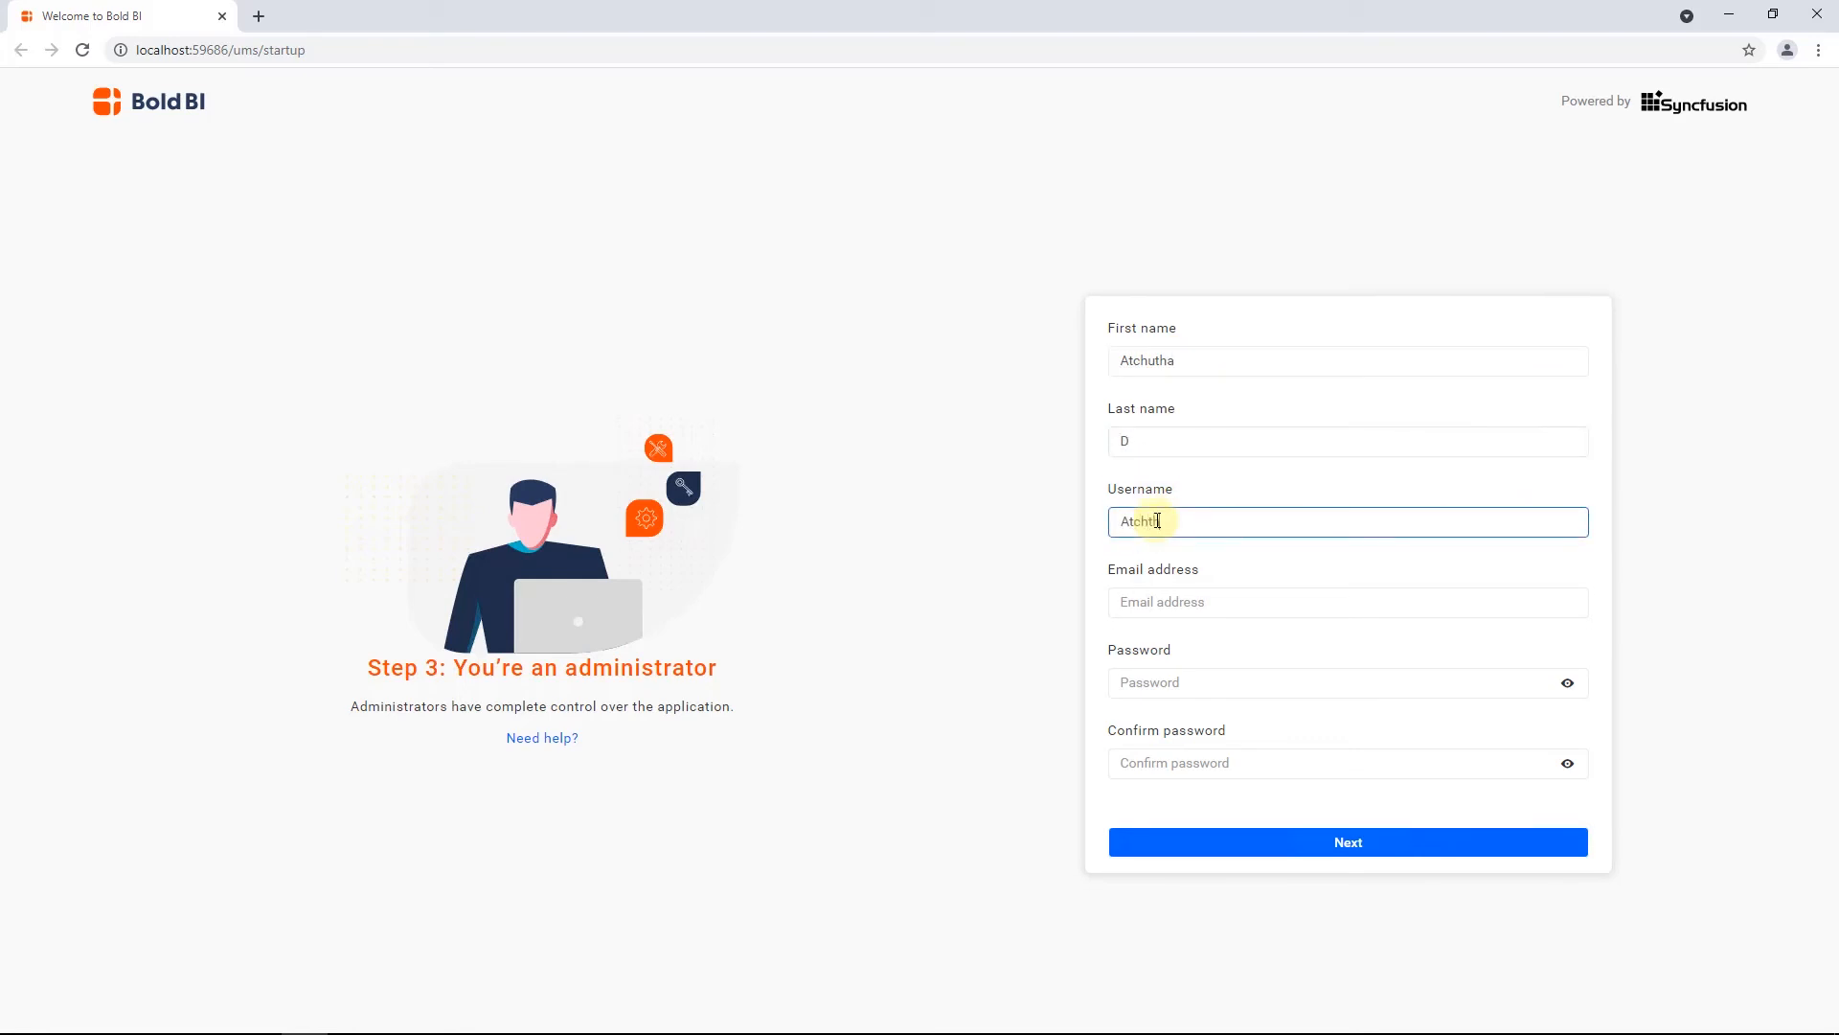
key("BackSpace")
type("utha")
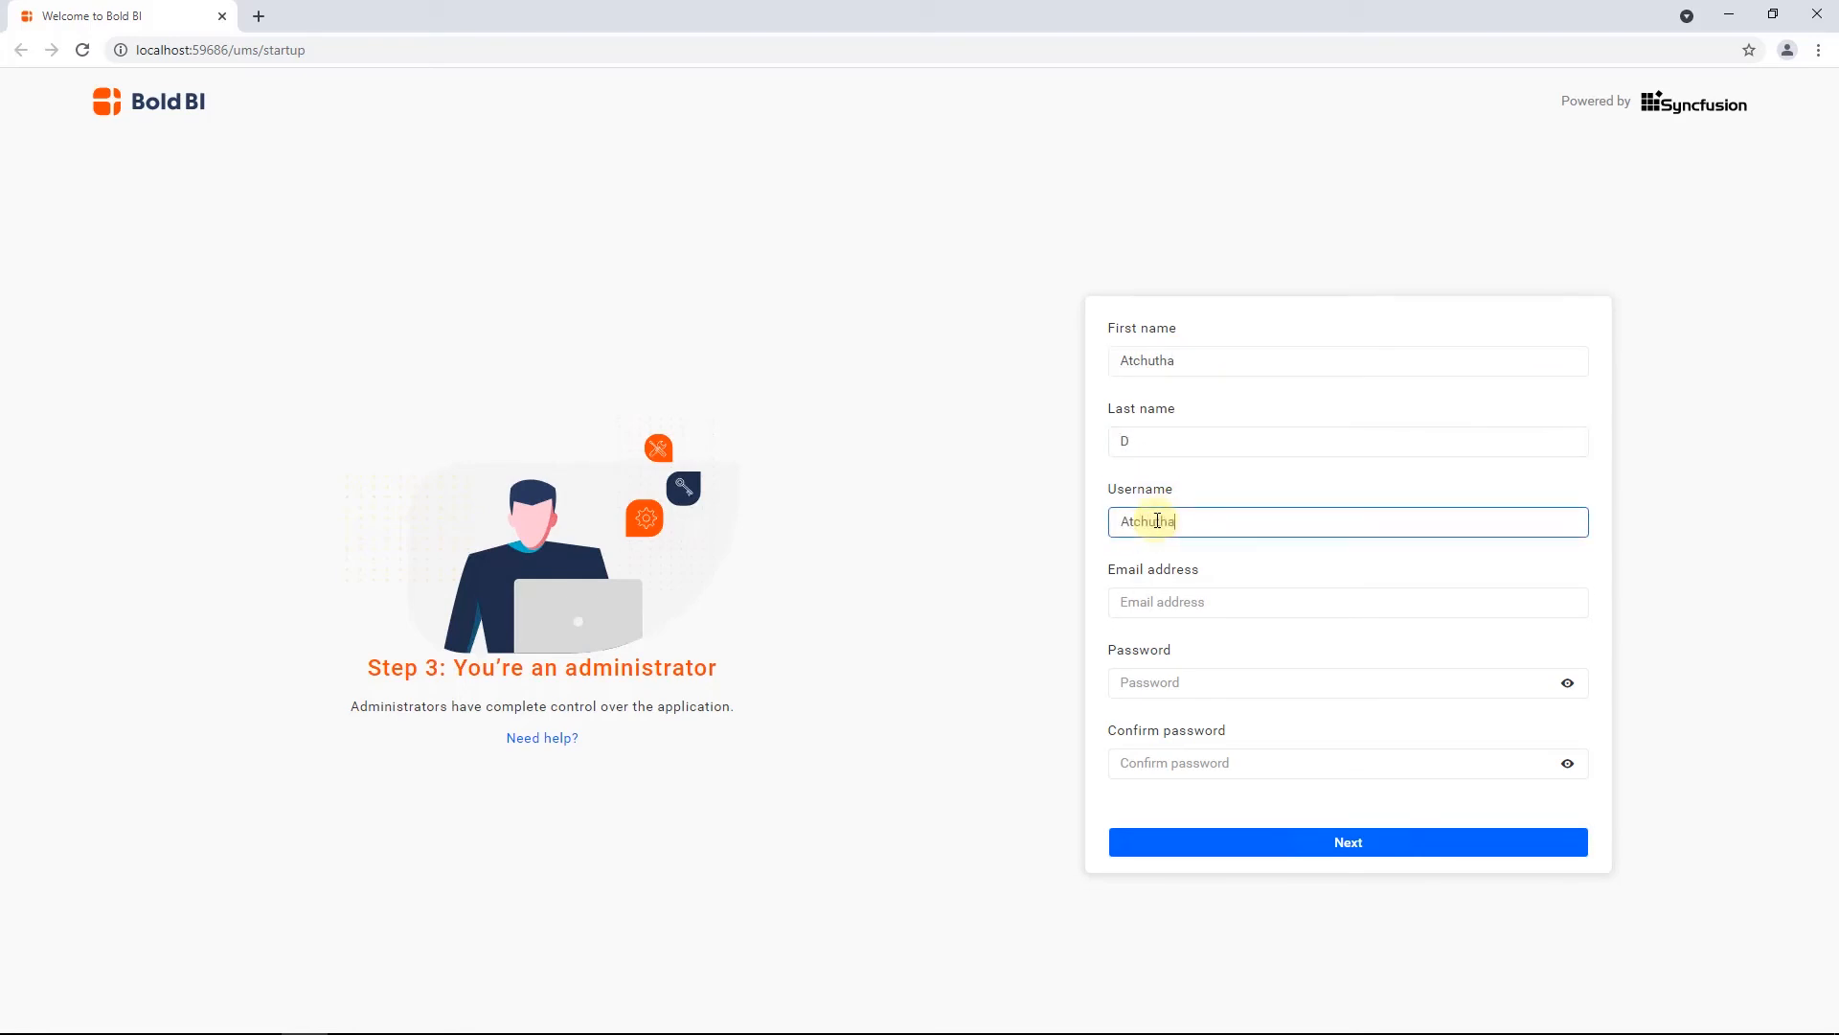
left_click(1159, 601)
type("atchut")
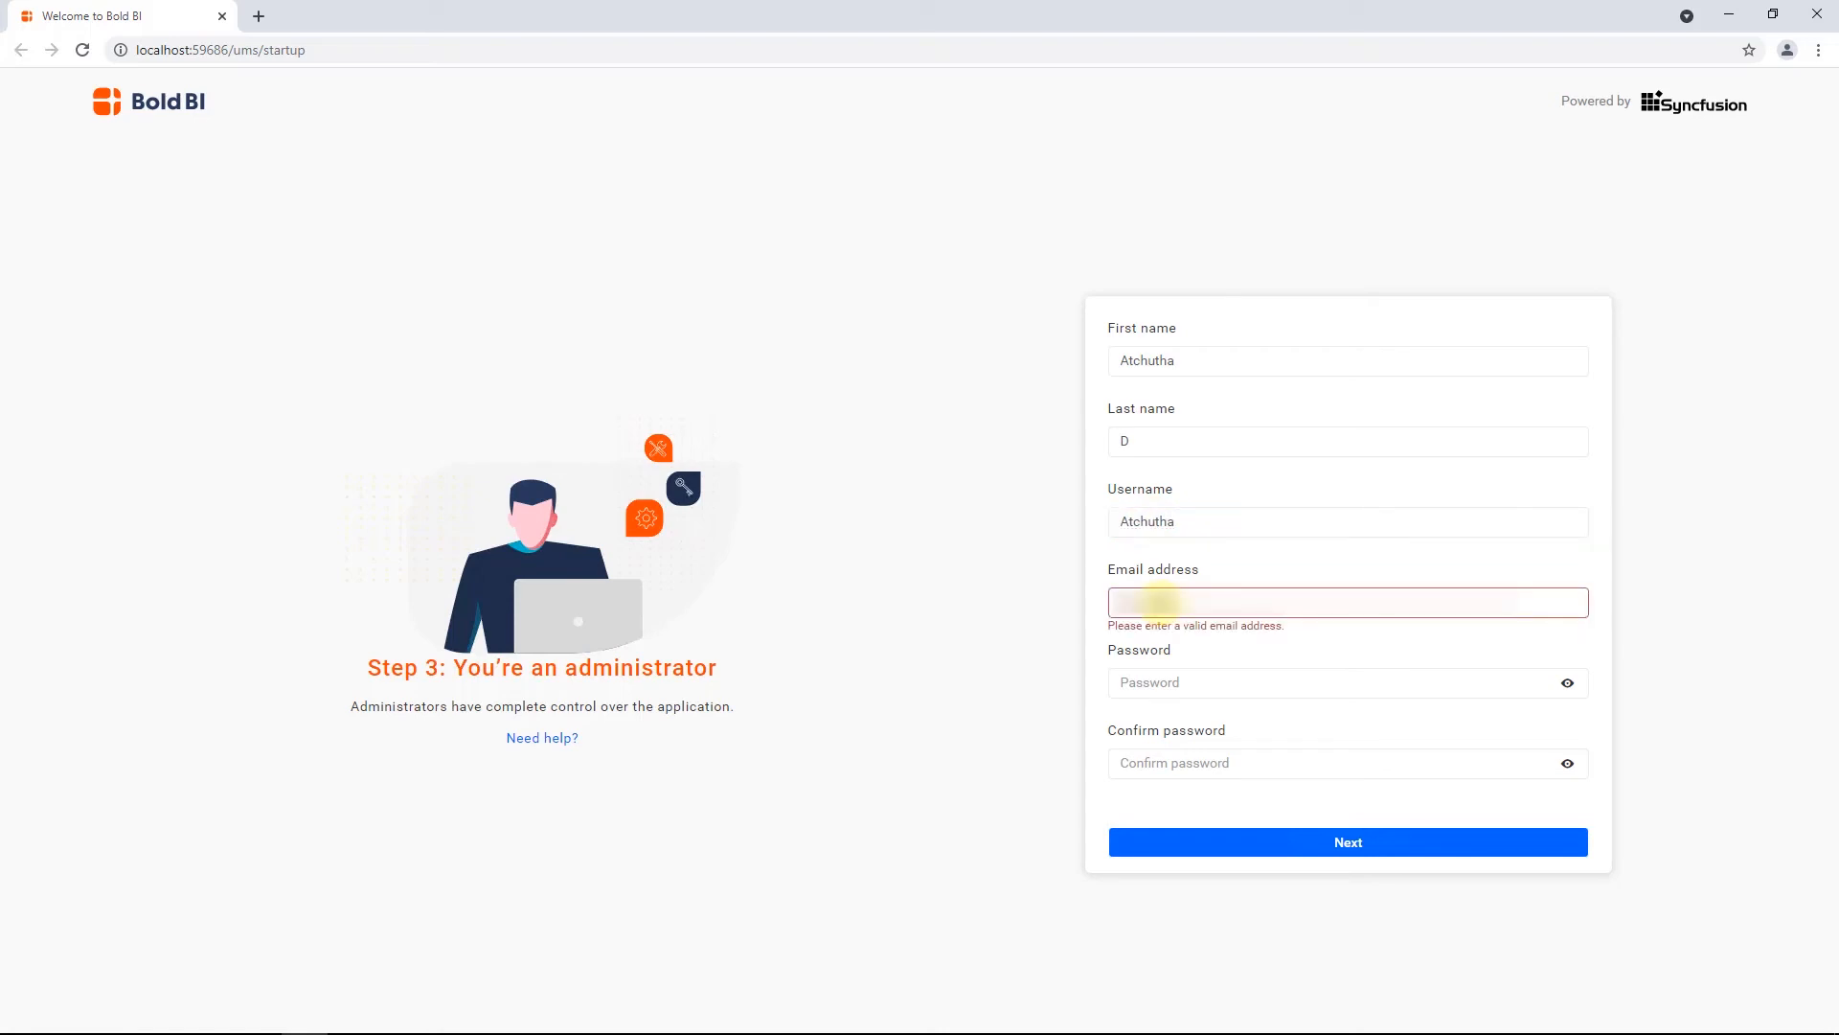
type("......om")
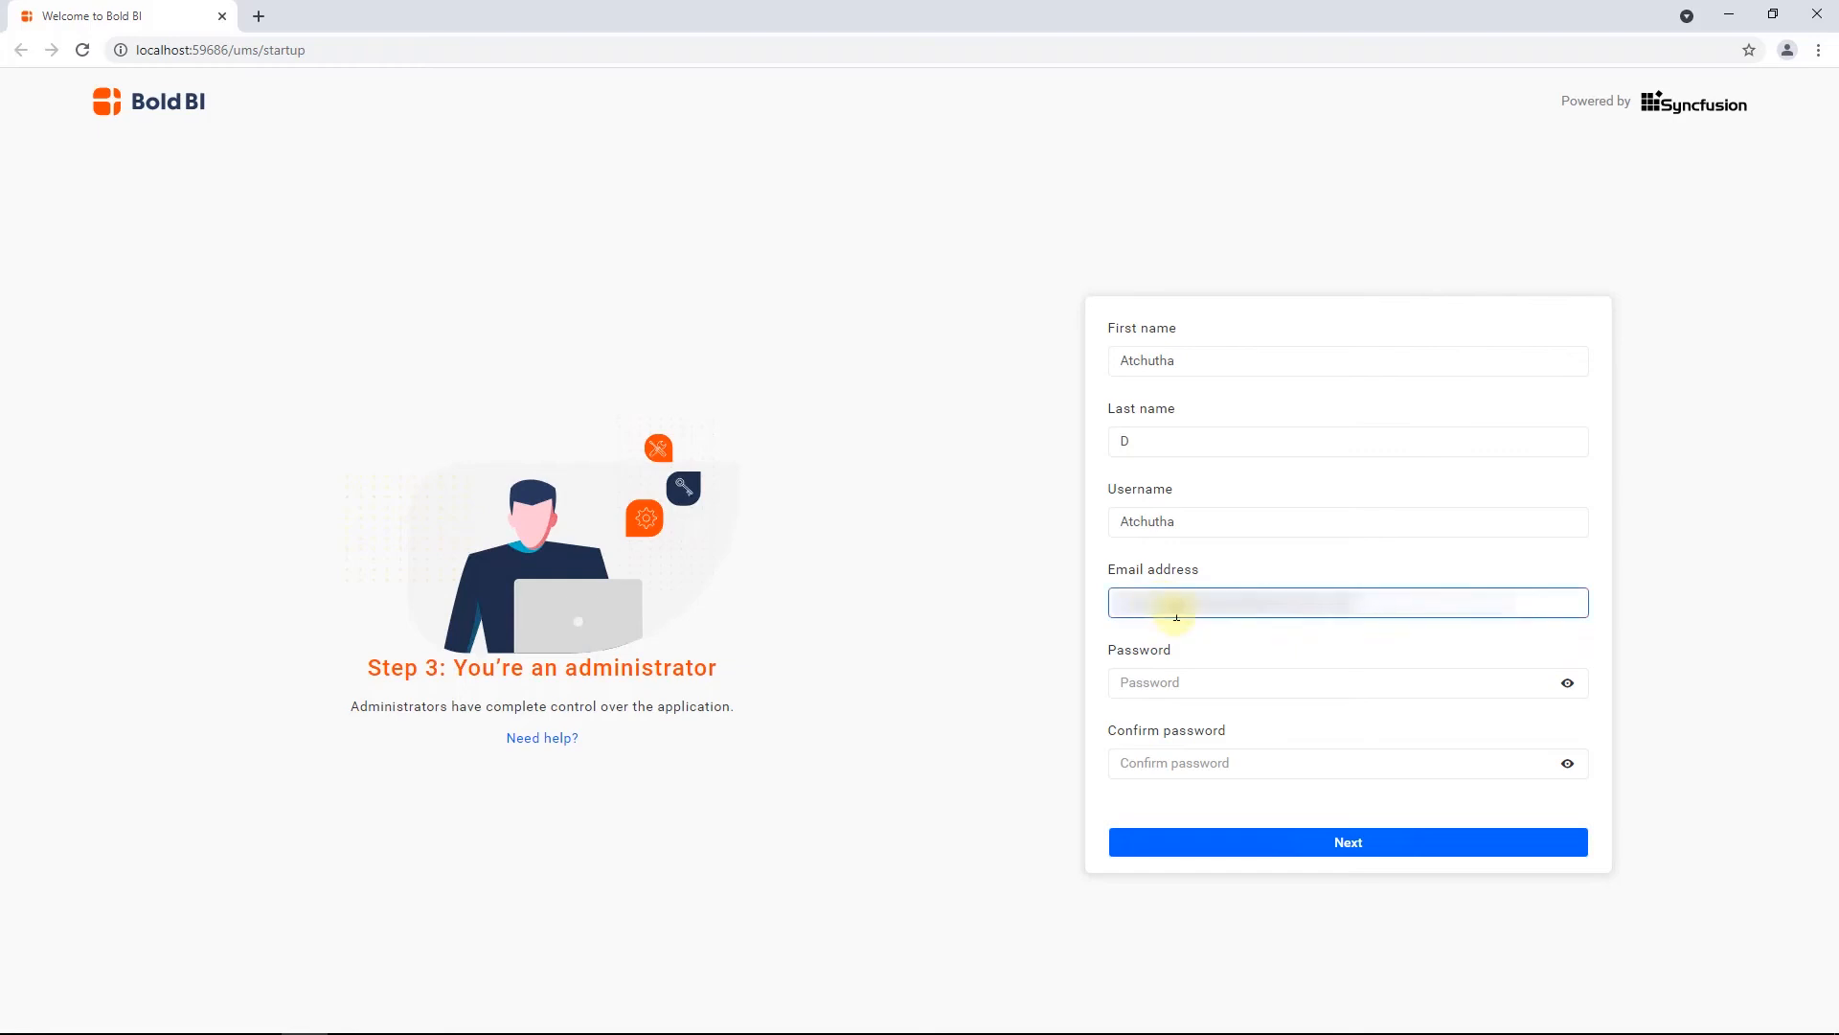
Enter and confirm the administrator password, and accept the site name Bold BI Enterprise Dashboards with identifier site1
left_click(1162, 690)
type("•••••••••")
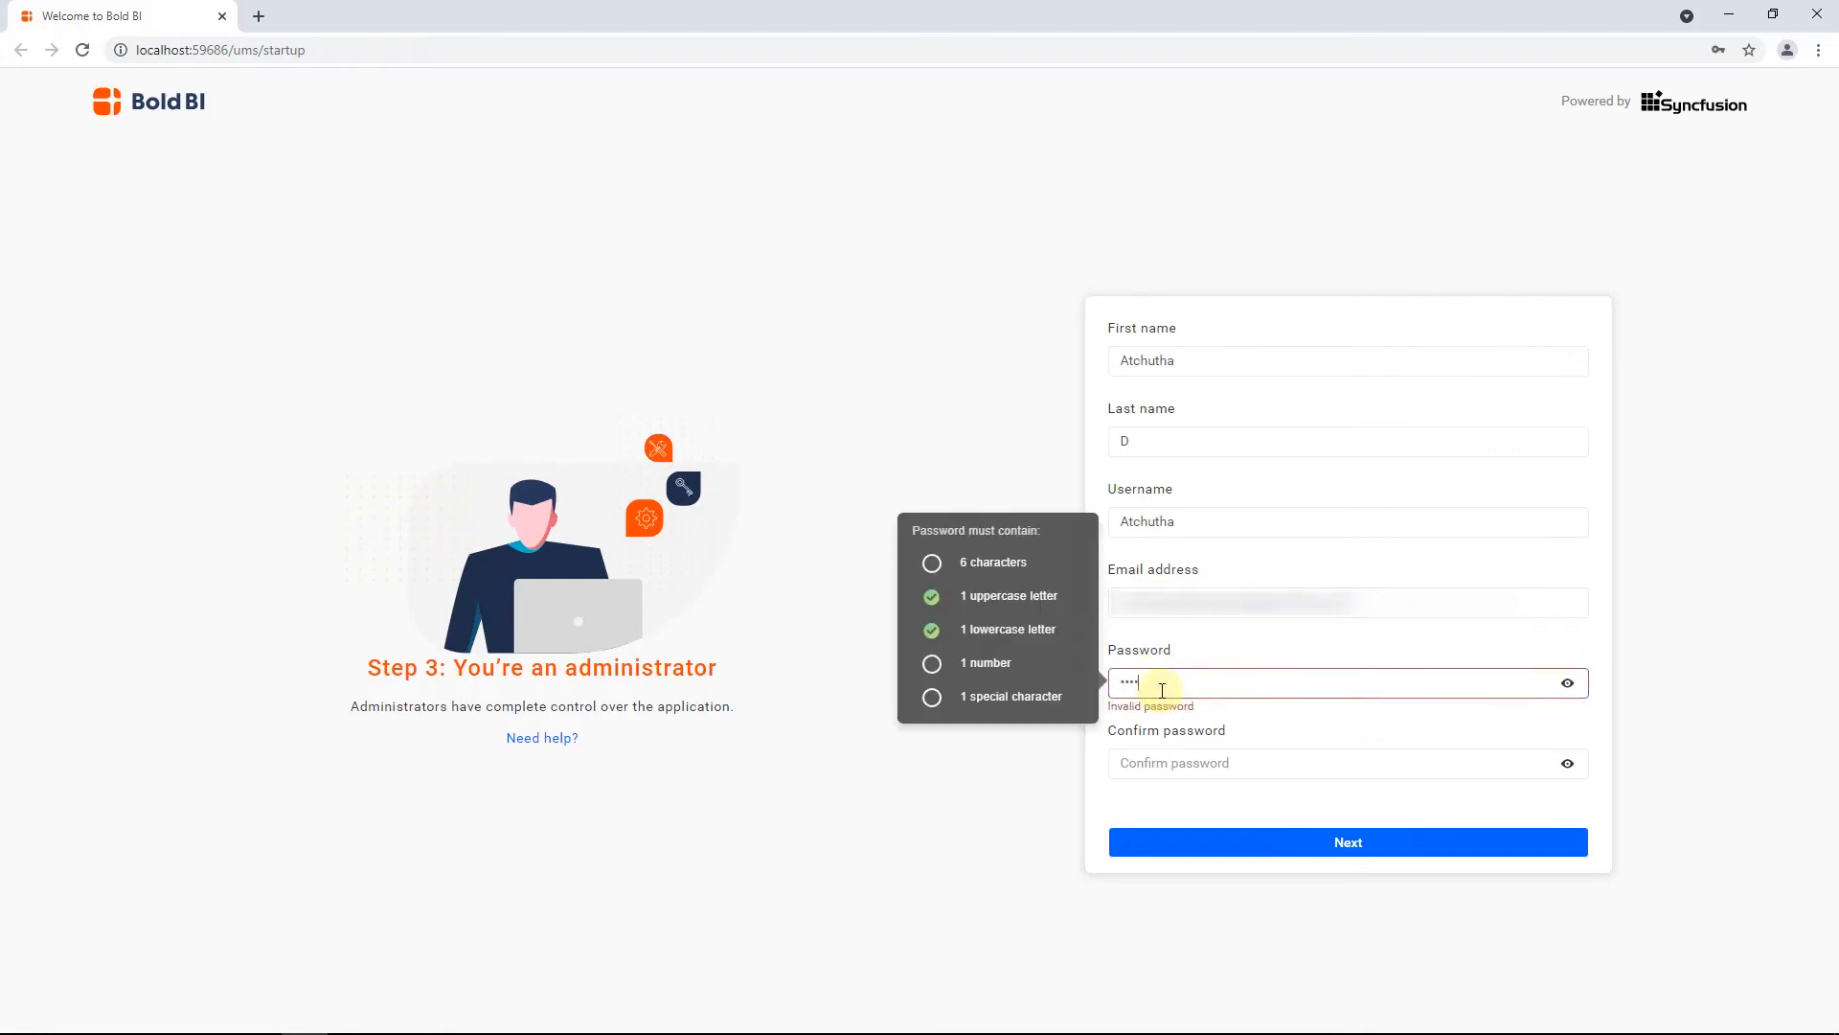
type("•")
left_click(1170, 767)
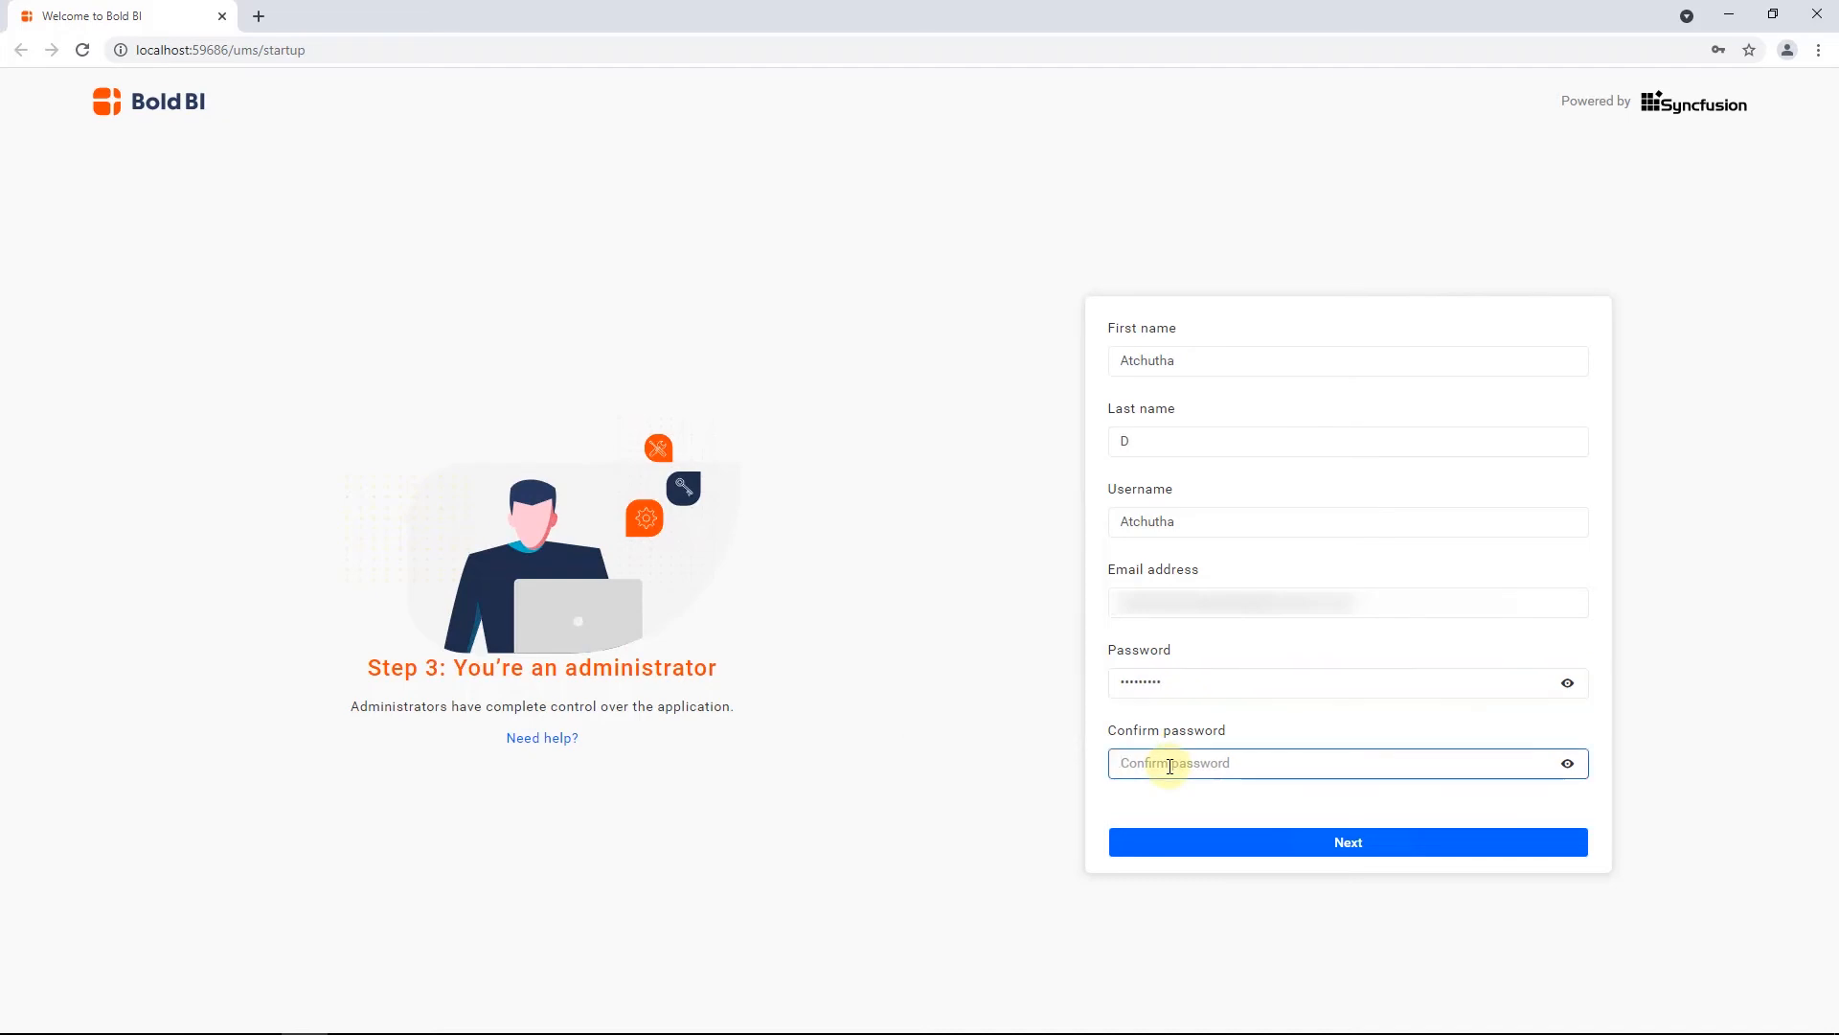
type("••••••••••")
left_click(1350, 843)
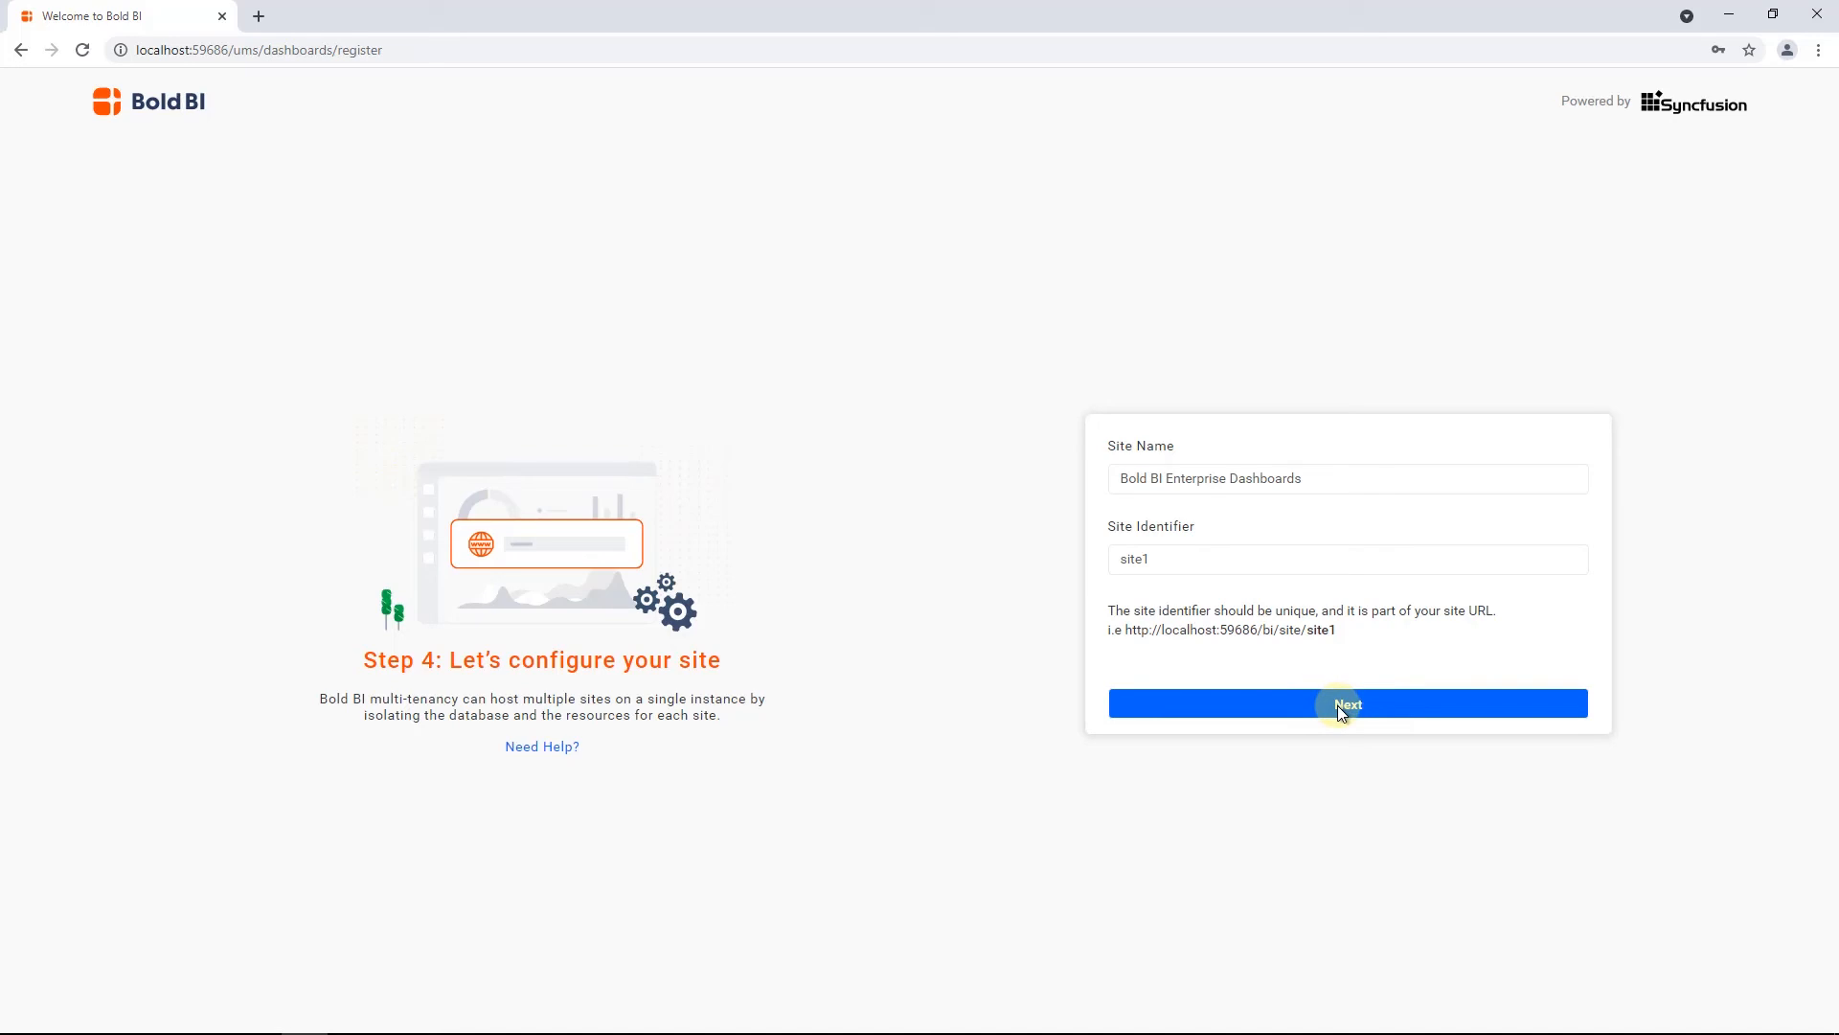
left_click(1350, 707)
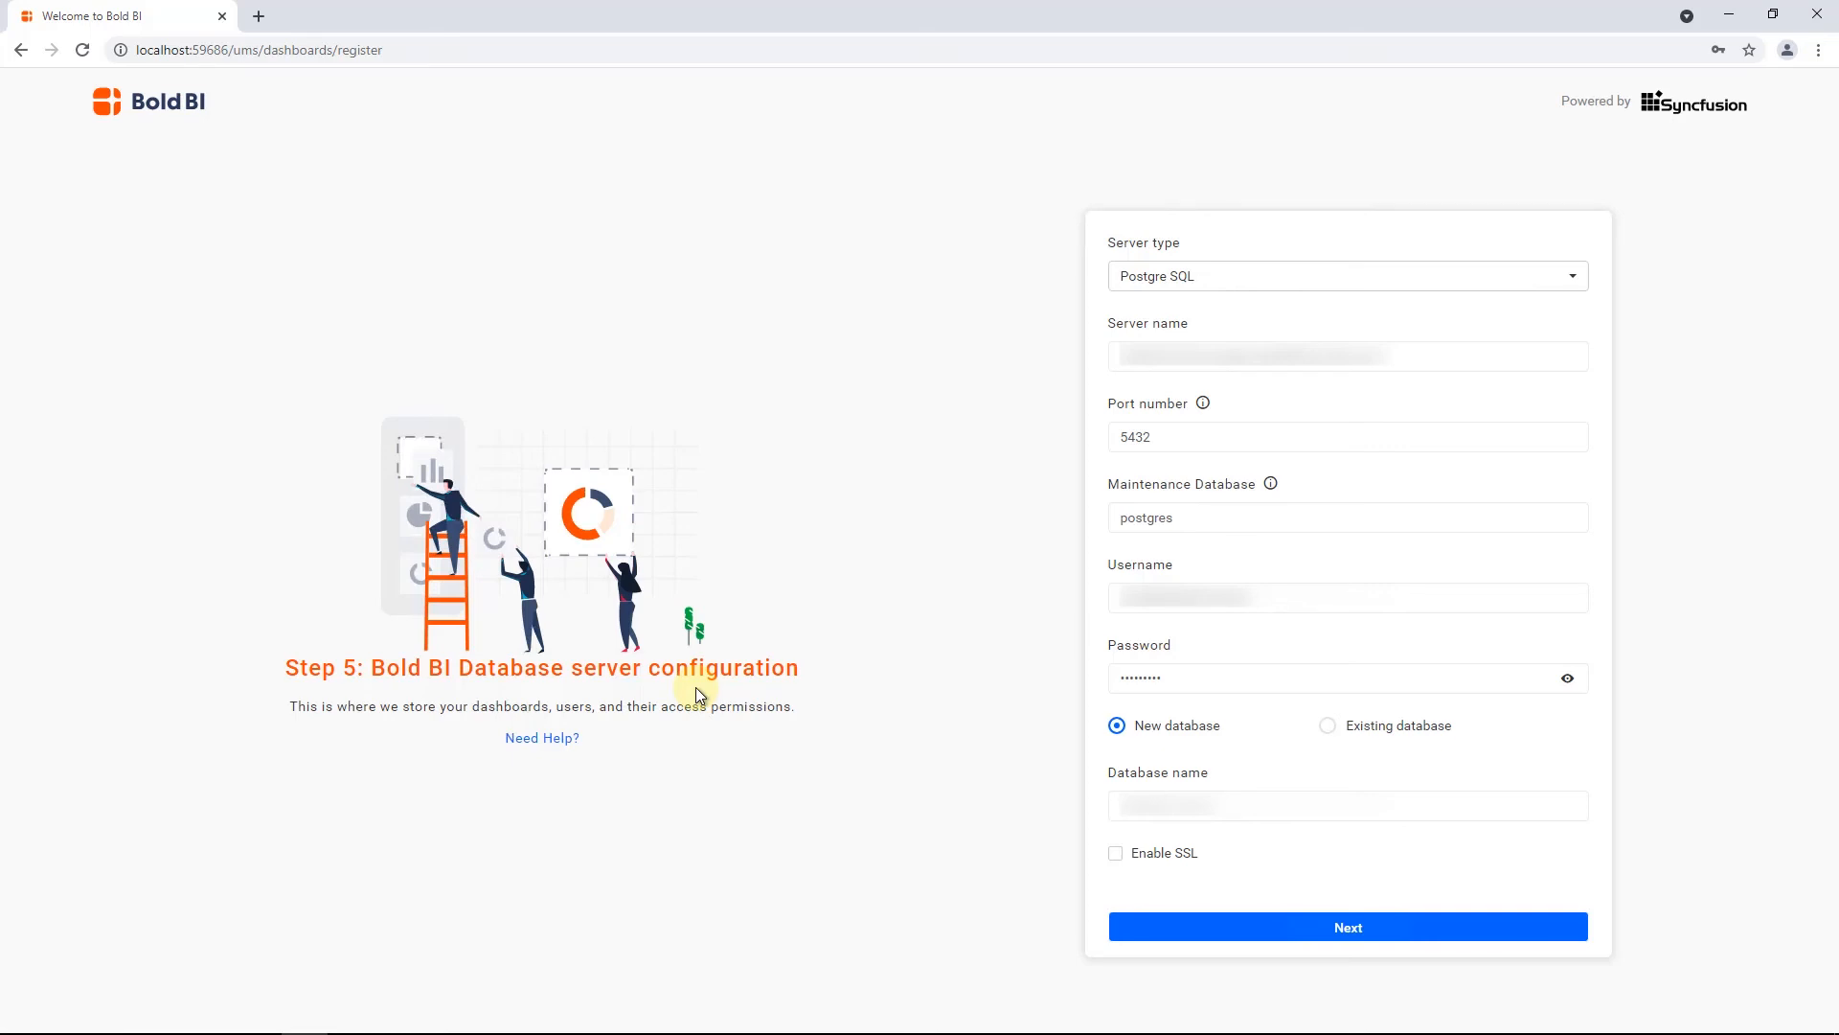
Configure the Bold BI server to use a named existing database with SSL enabled, and keep File Storage for the site's resources
left_click(1328, 725)
left_click(1140, 804)
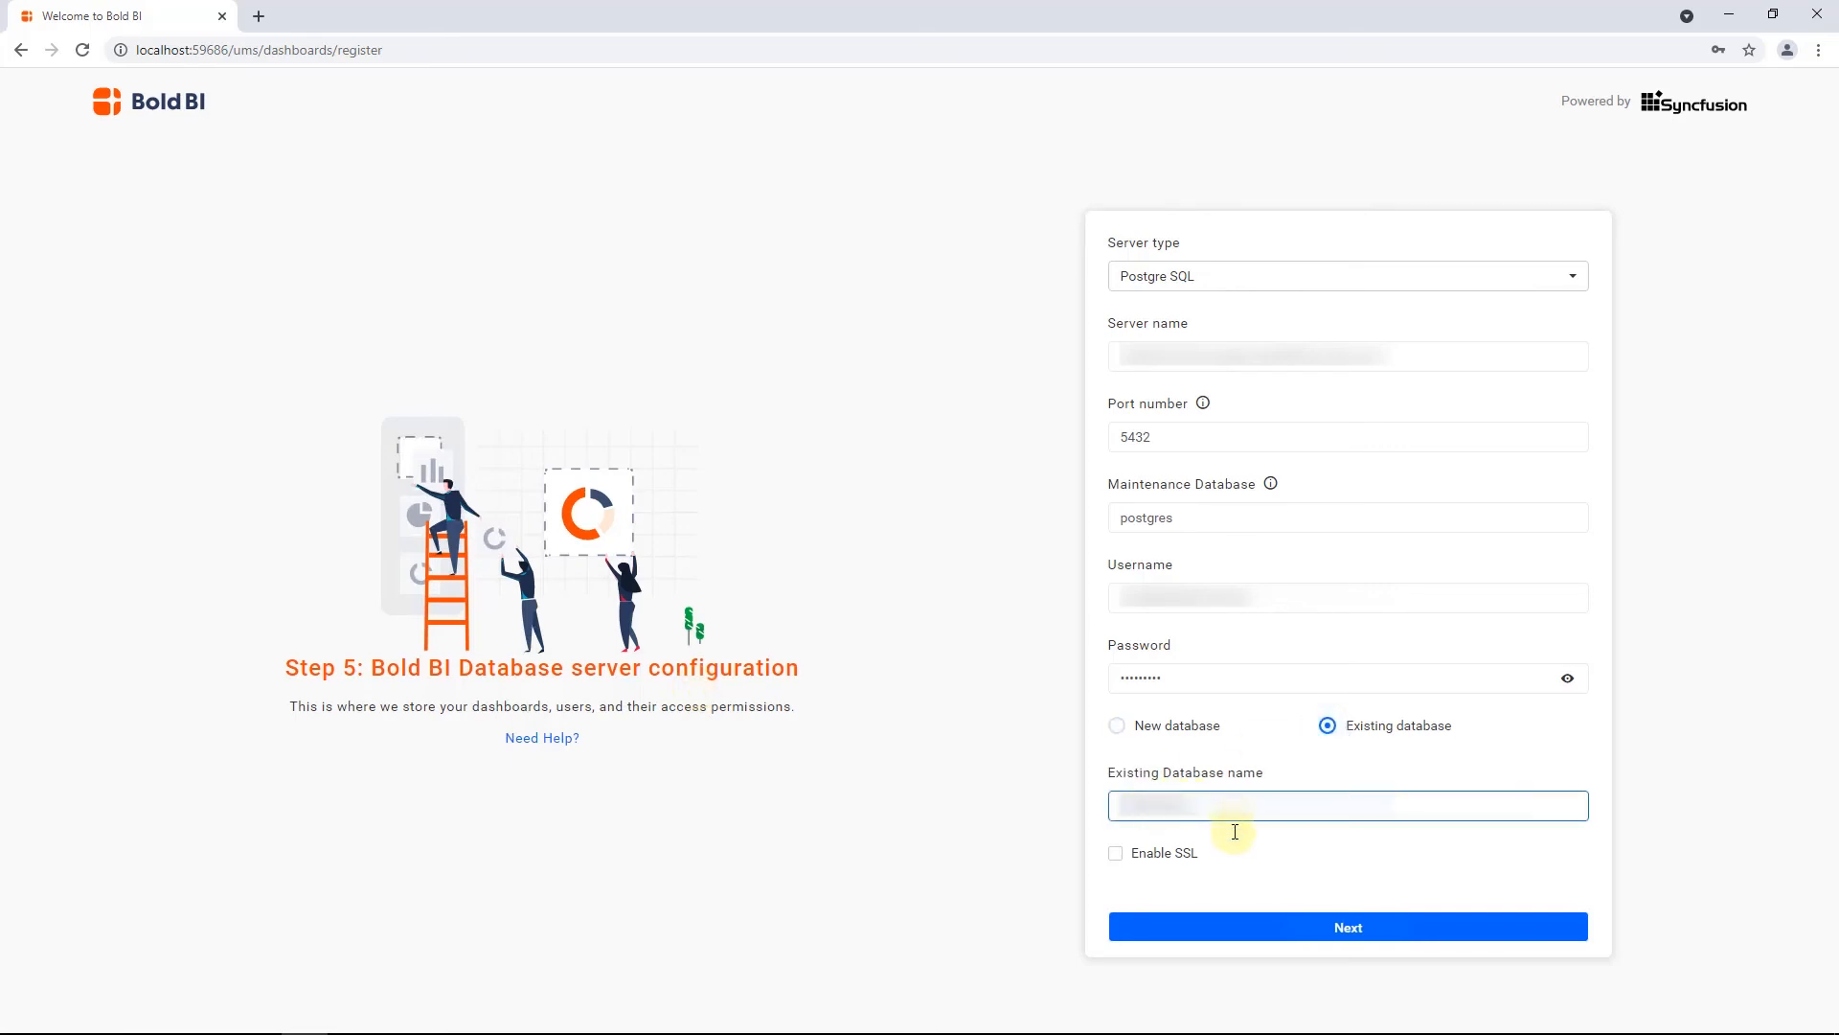
left_click(1117, 856)
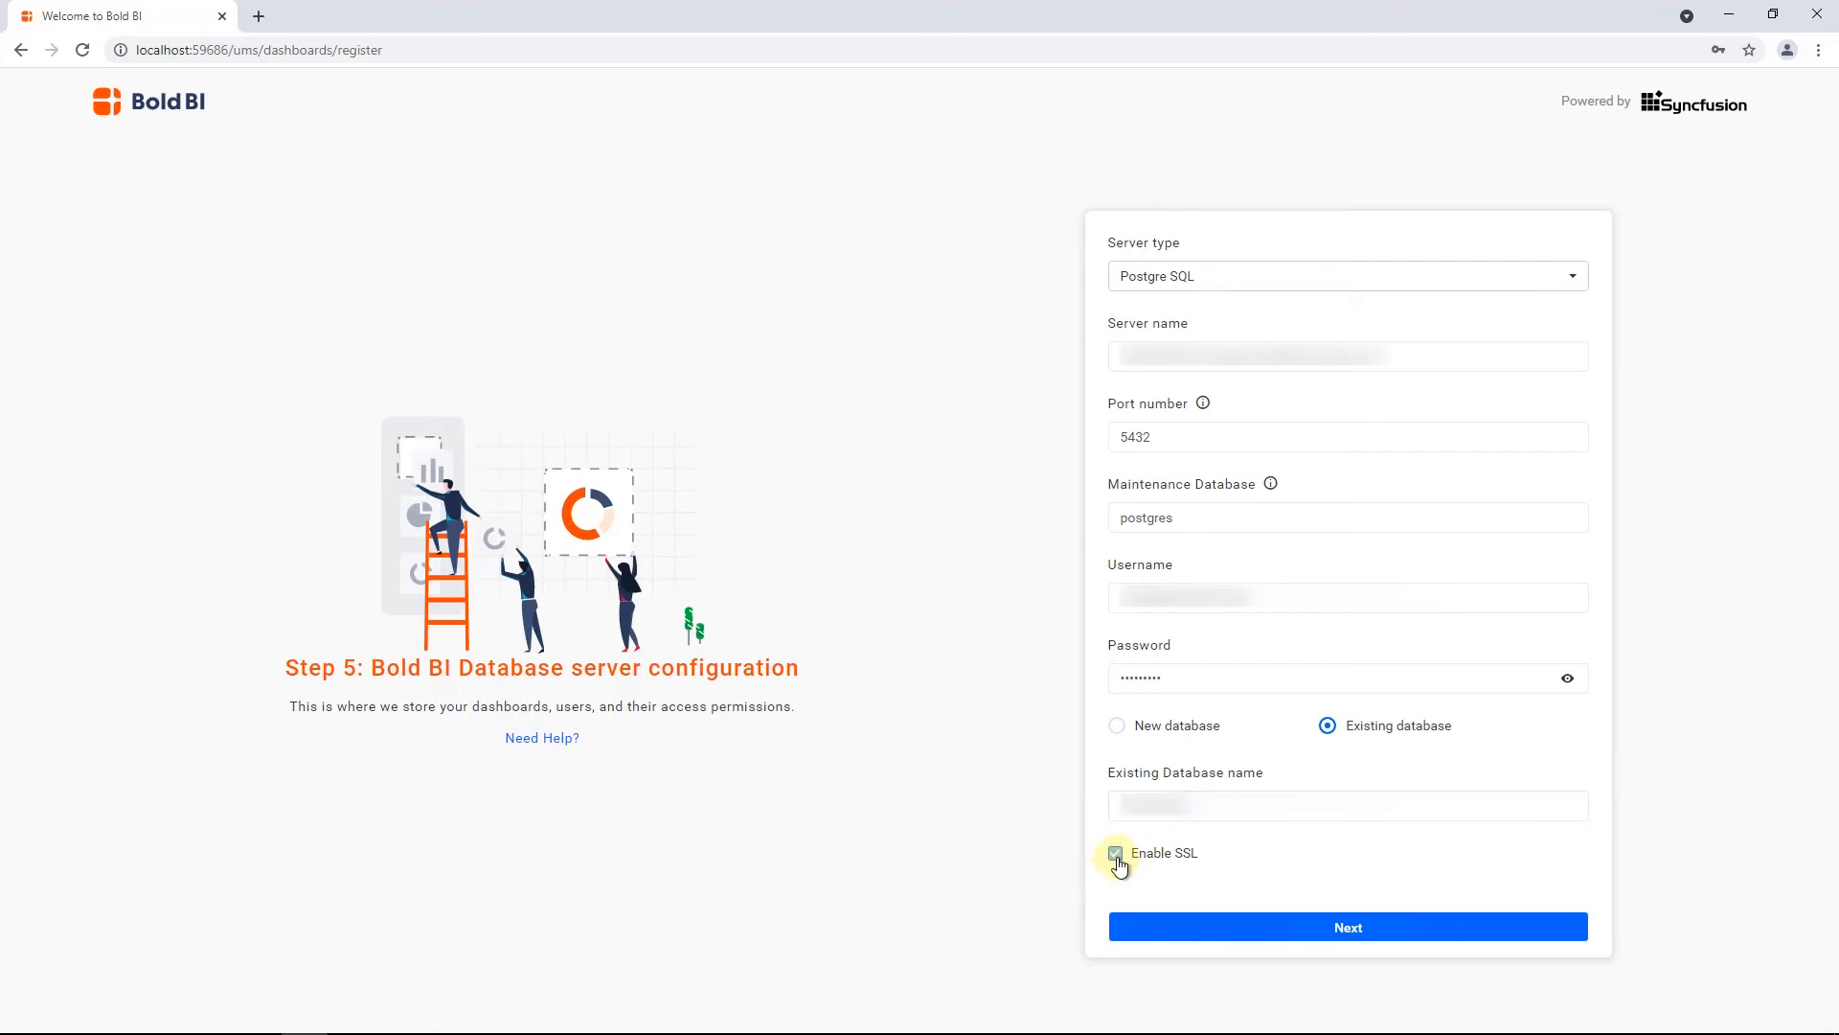
left_click(1349, 927)
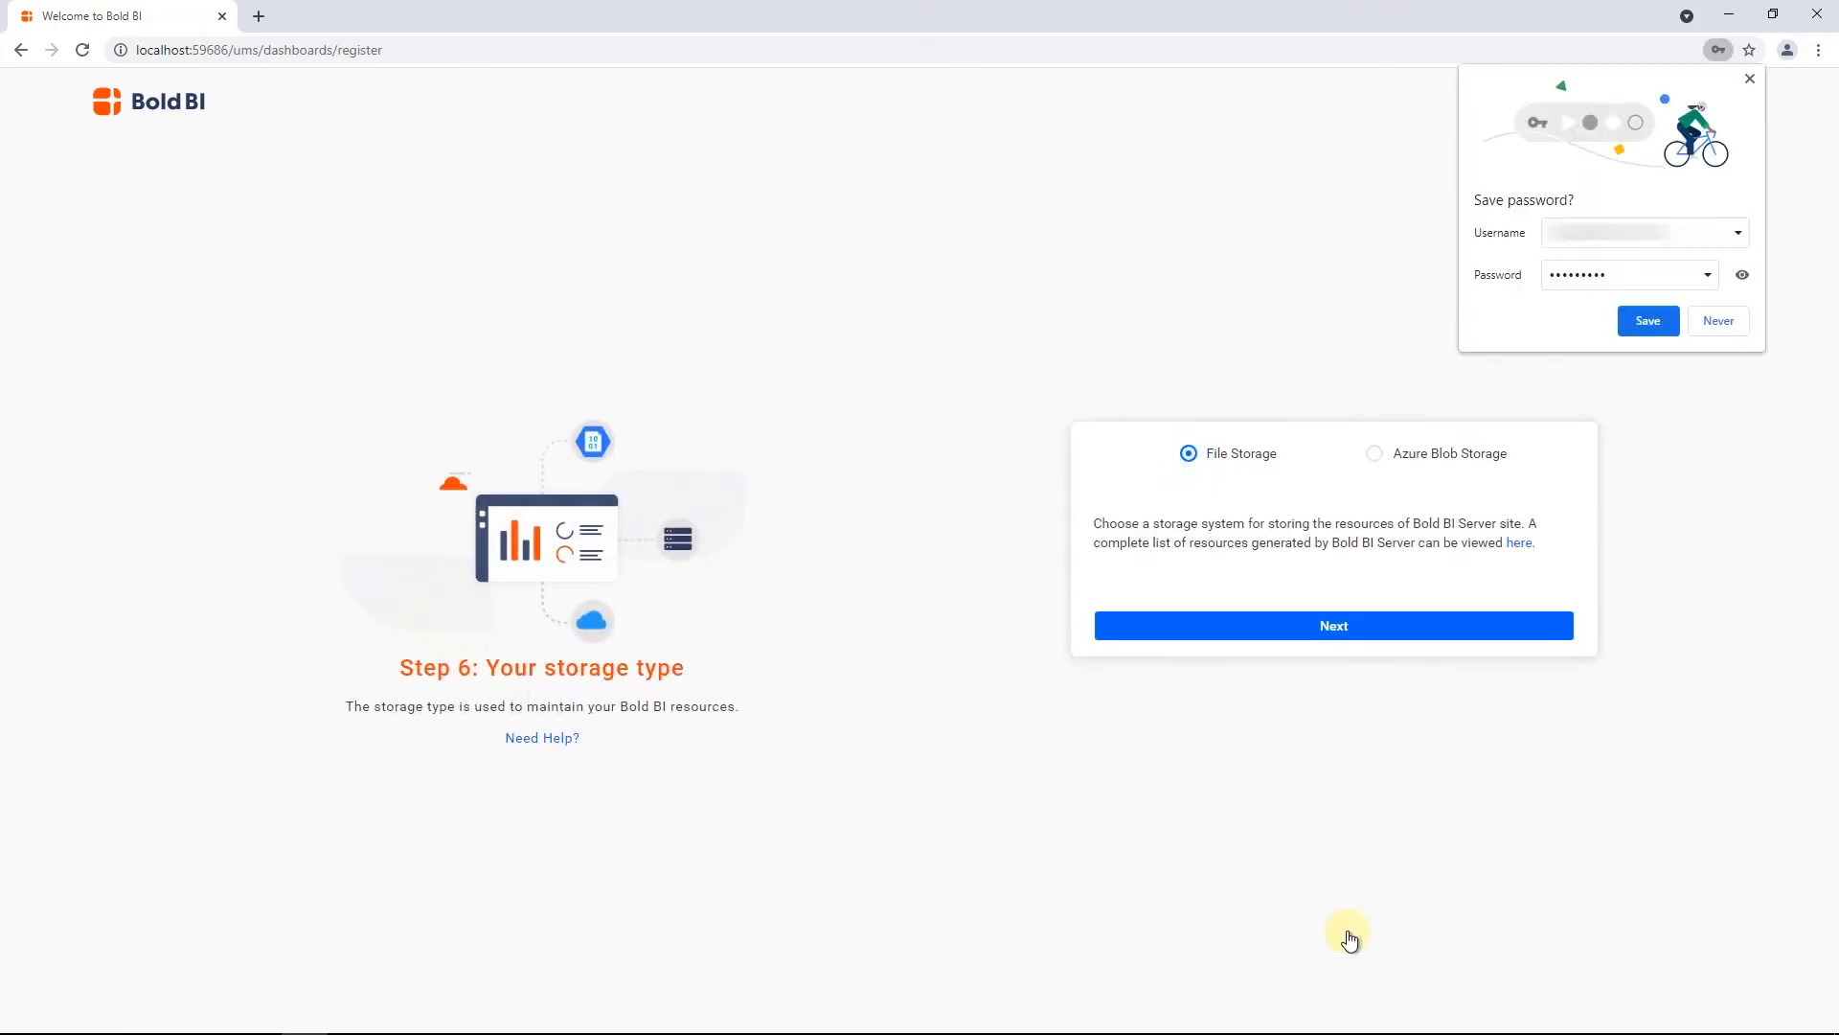
left_click(1334, 628)
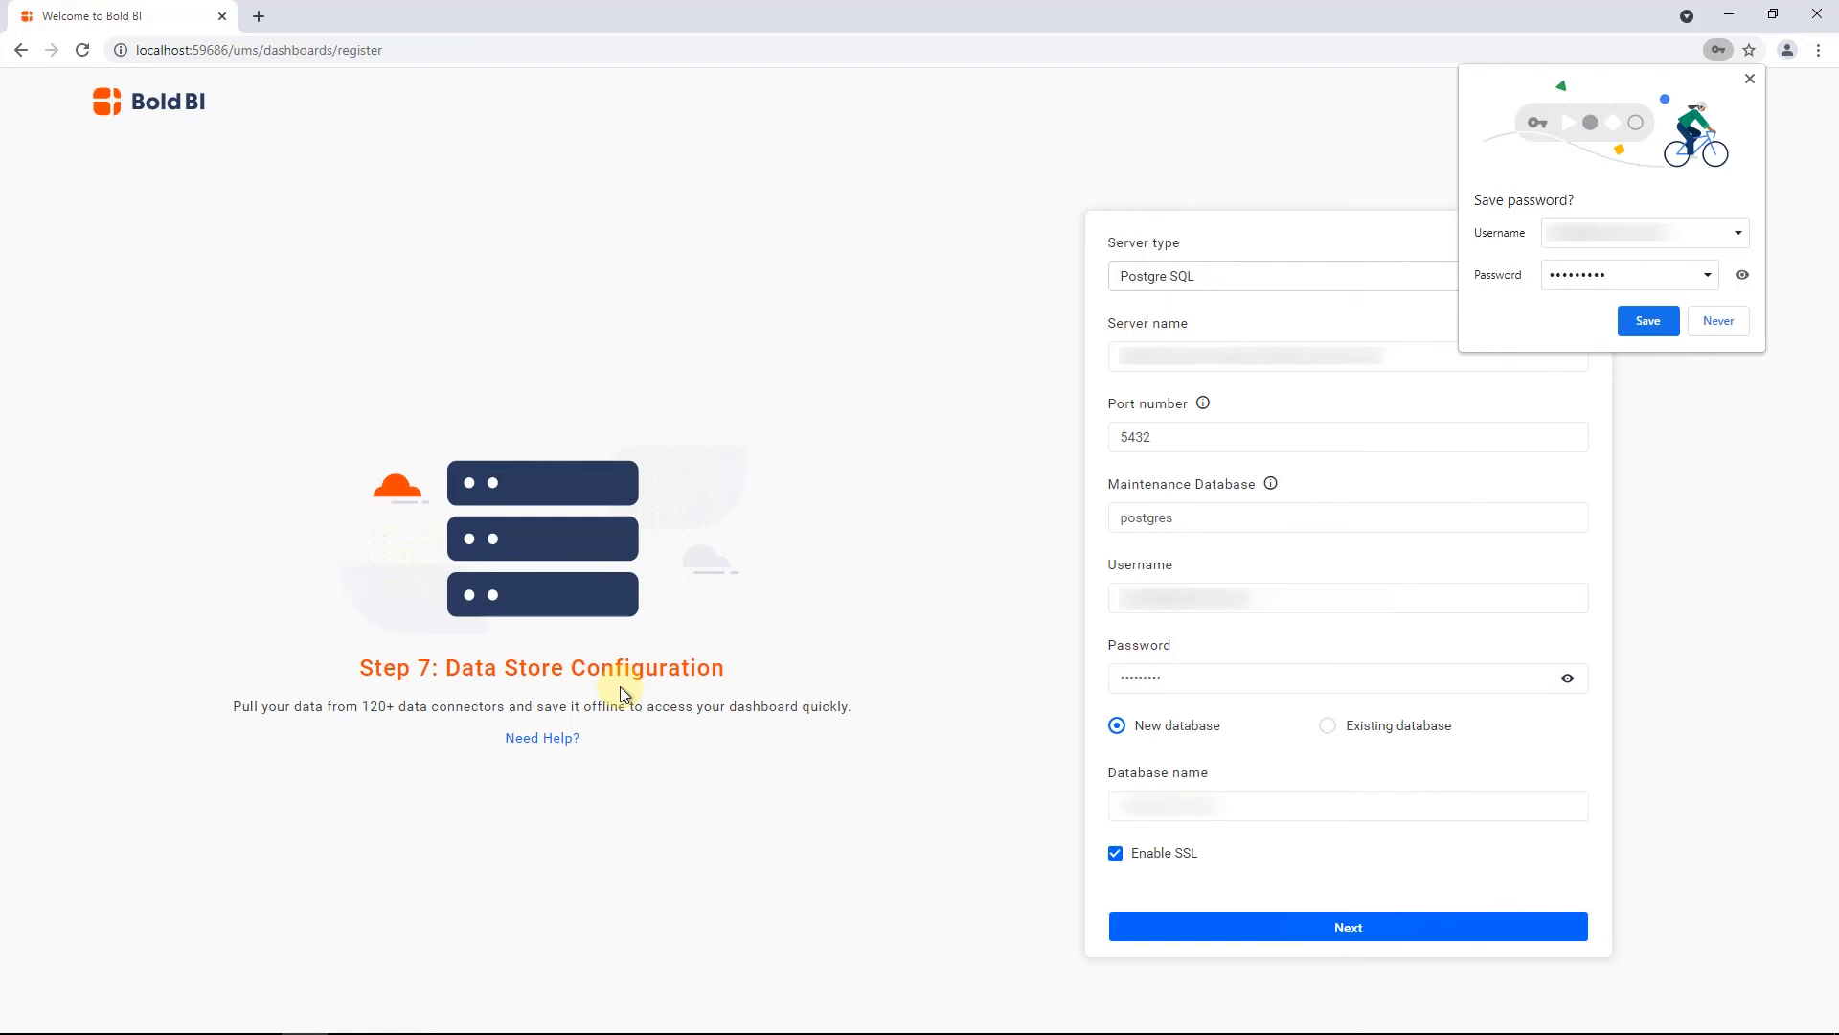
Configure the data store with an existing database and SSL enabled, and go to the dashboards
left_click(1328, 726)
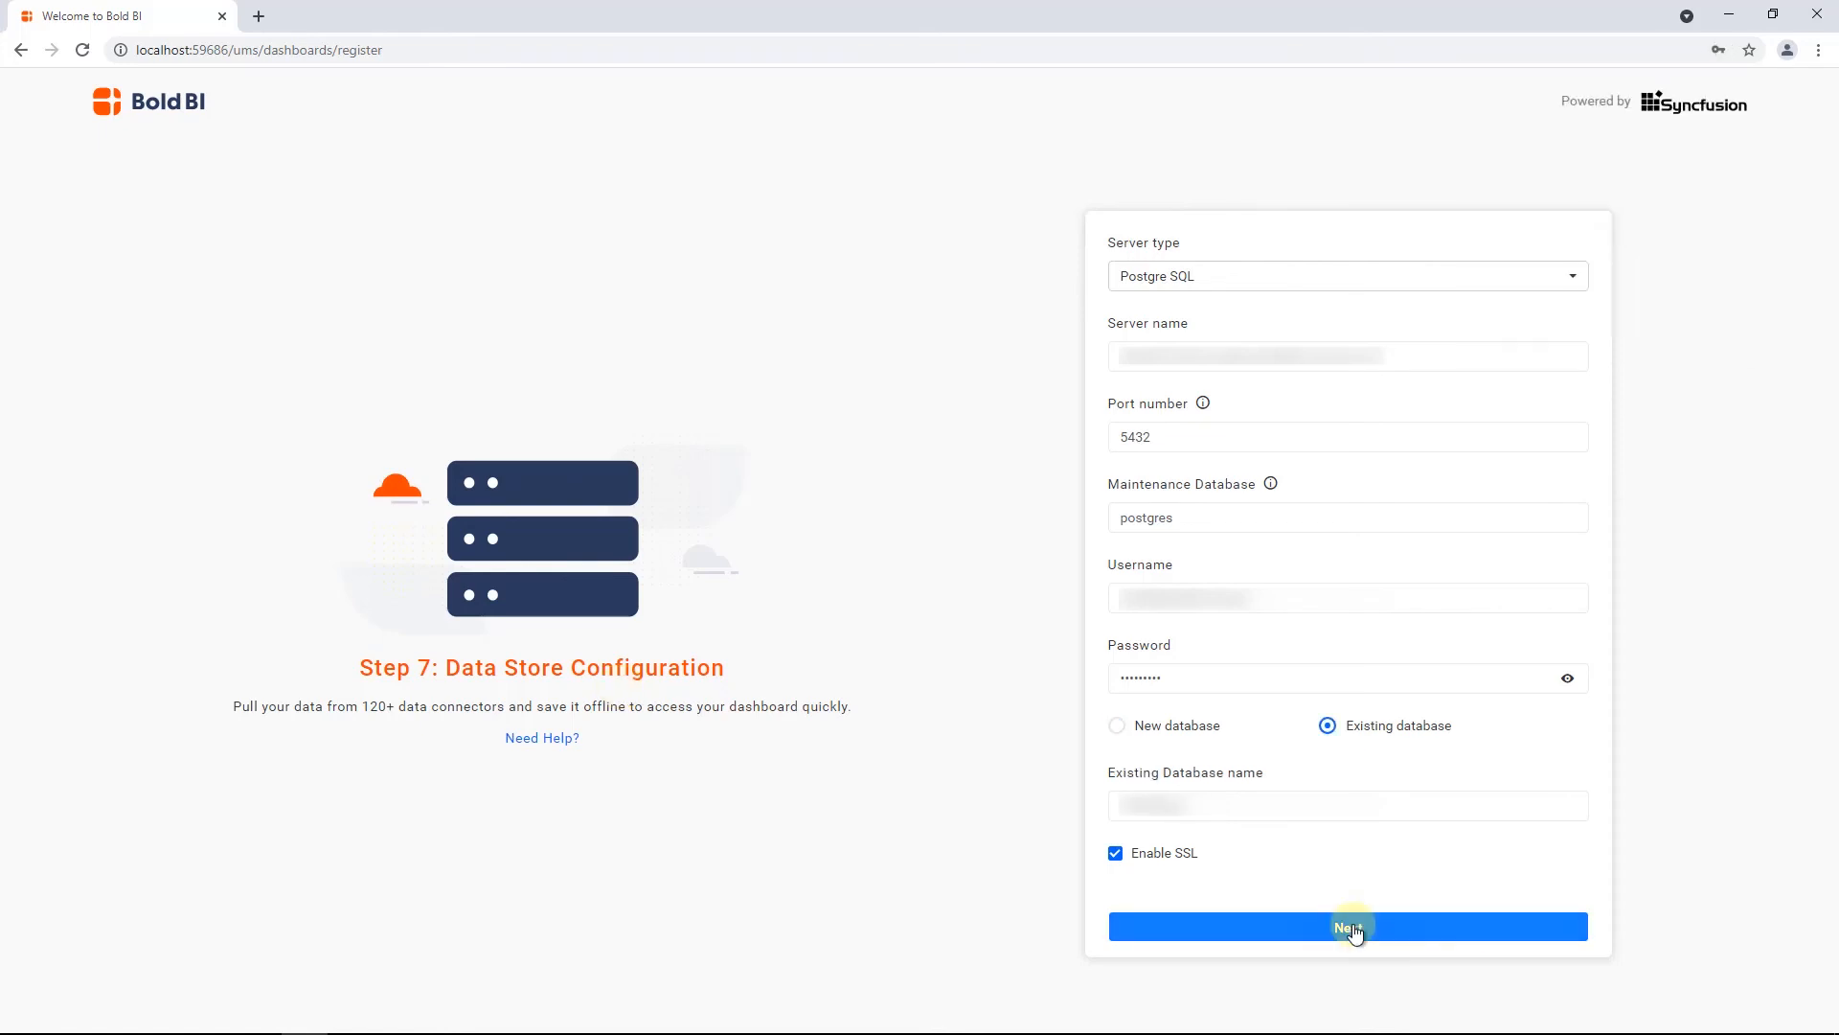
left_click(1351, 927)
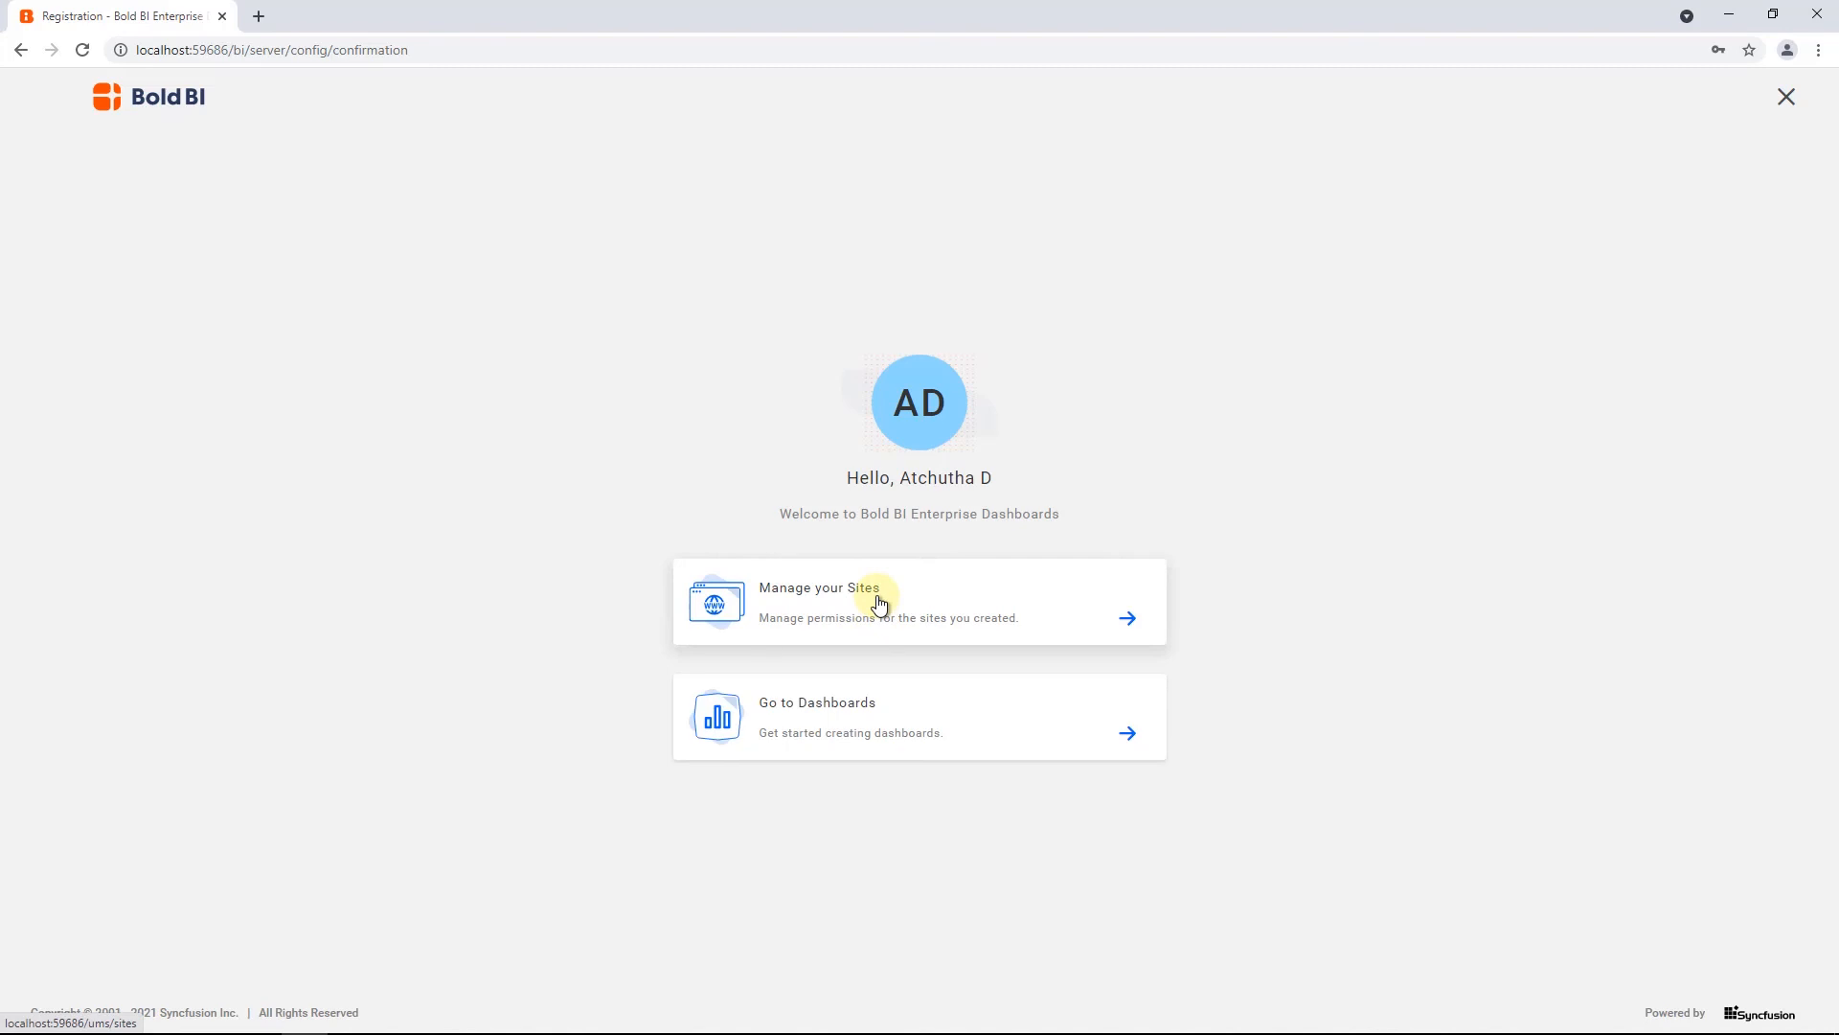
left_click(872, 720)
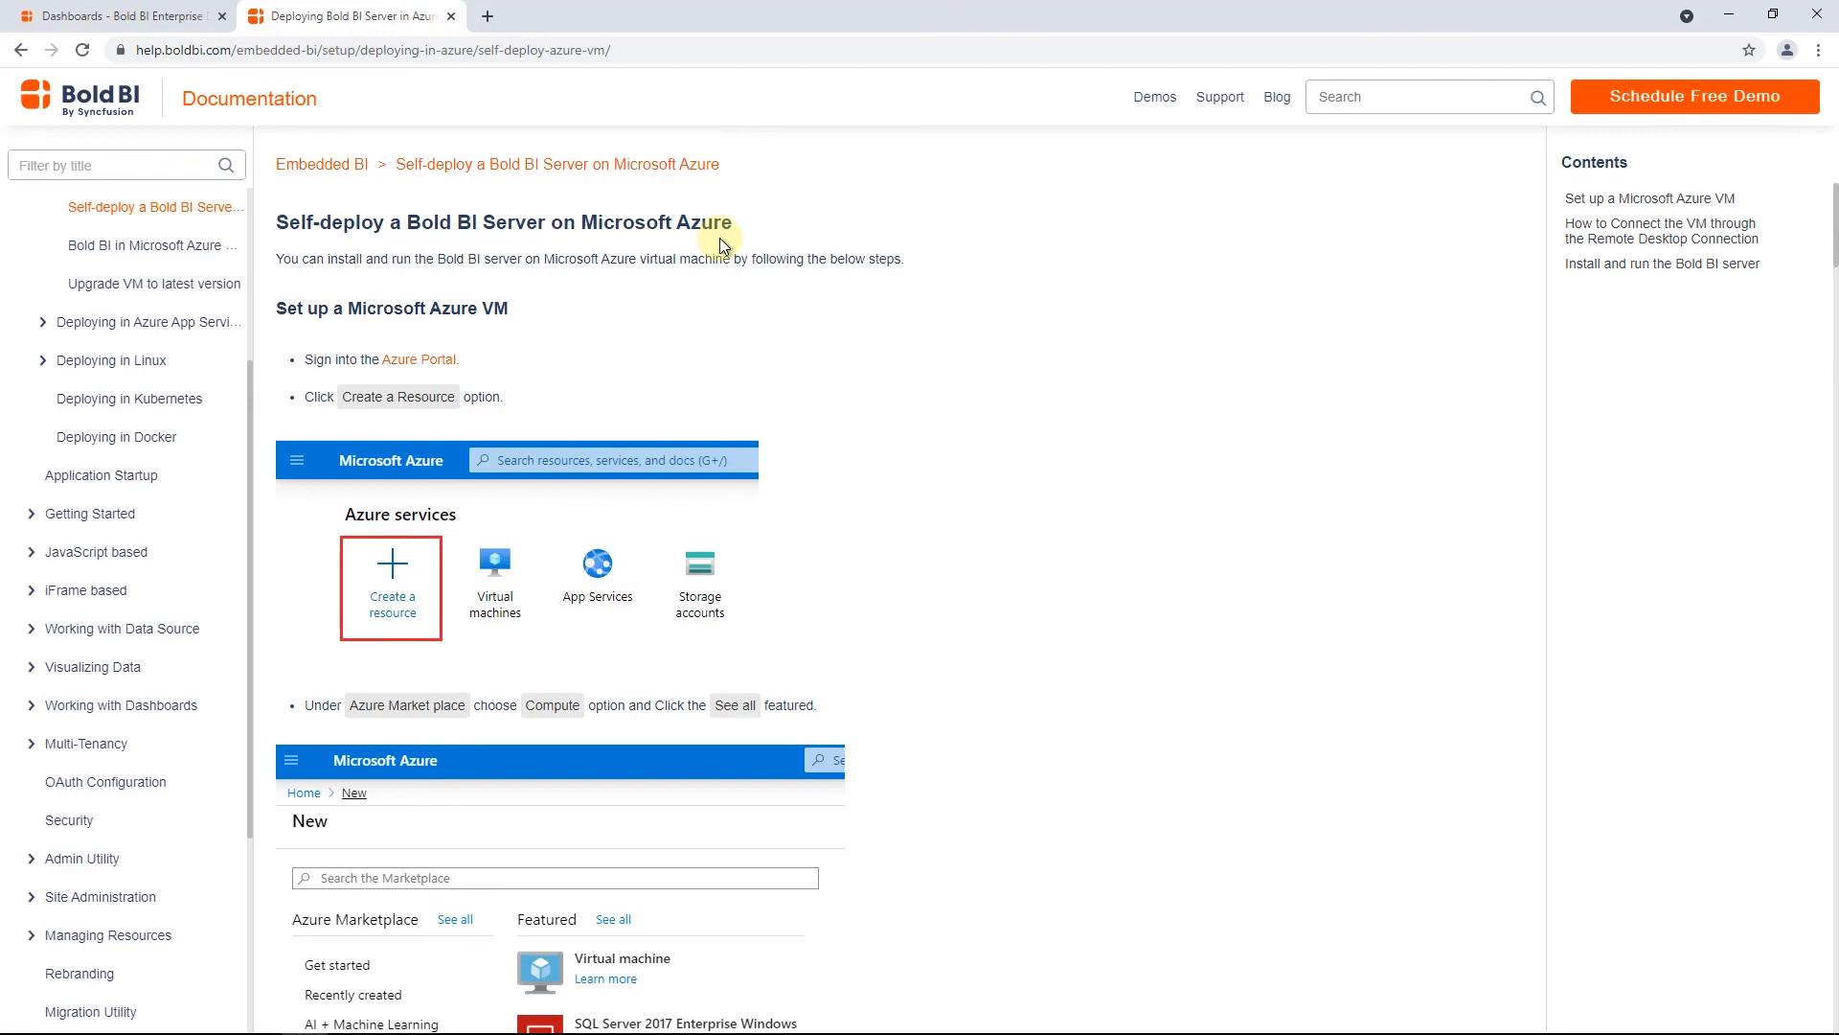
Open the guide on upgrading the VM to the latest version, and show the Enterprise BI subscriptions in the Bold BI account
left_click(149, 283)
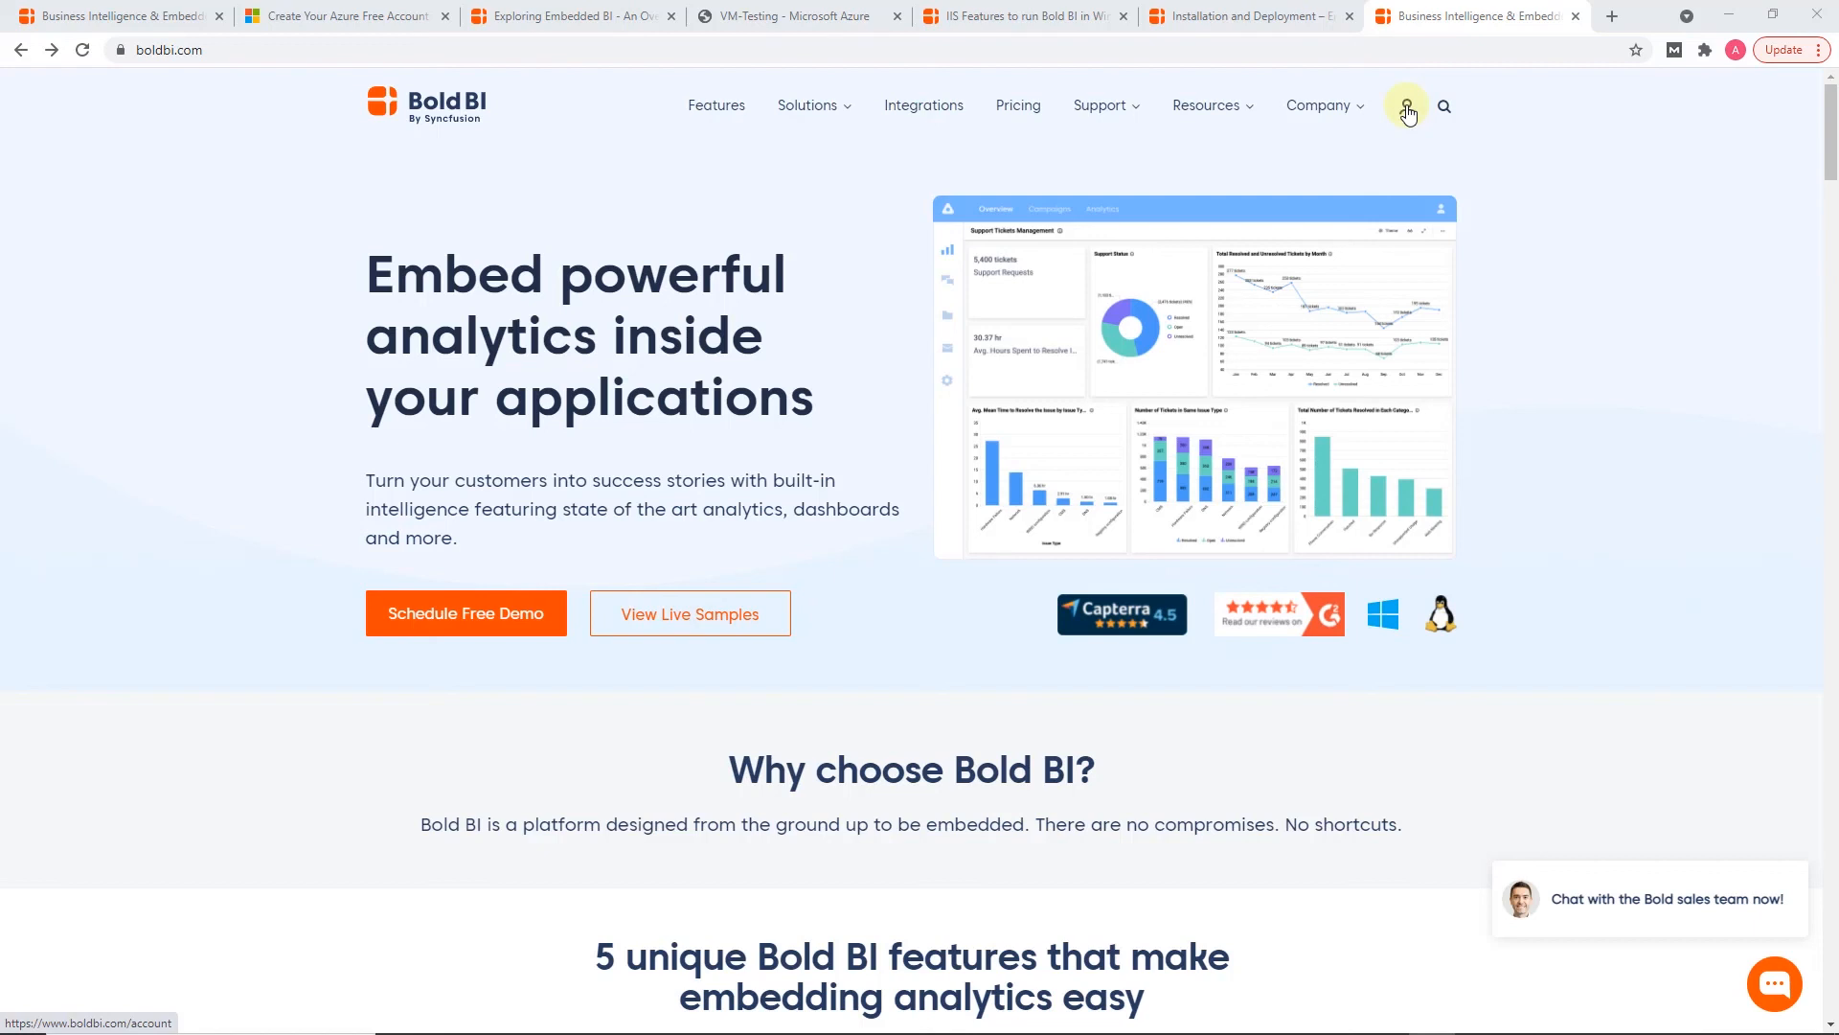
left_click(1407, 108)
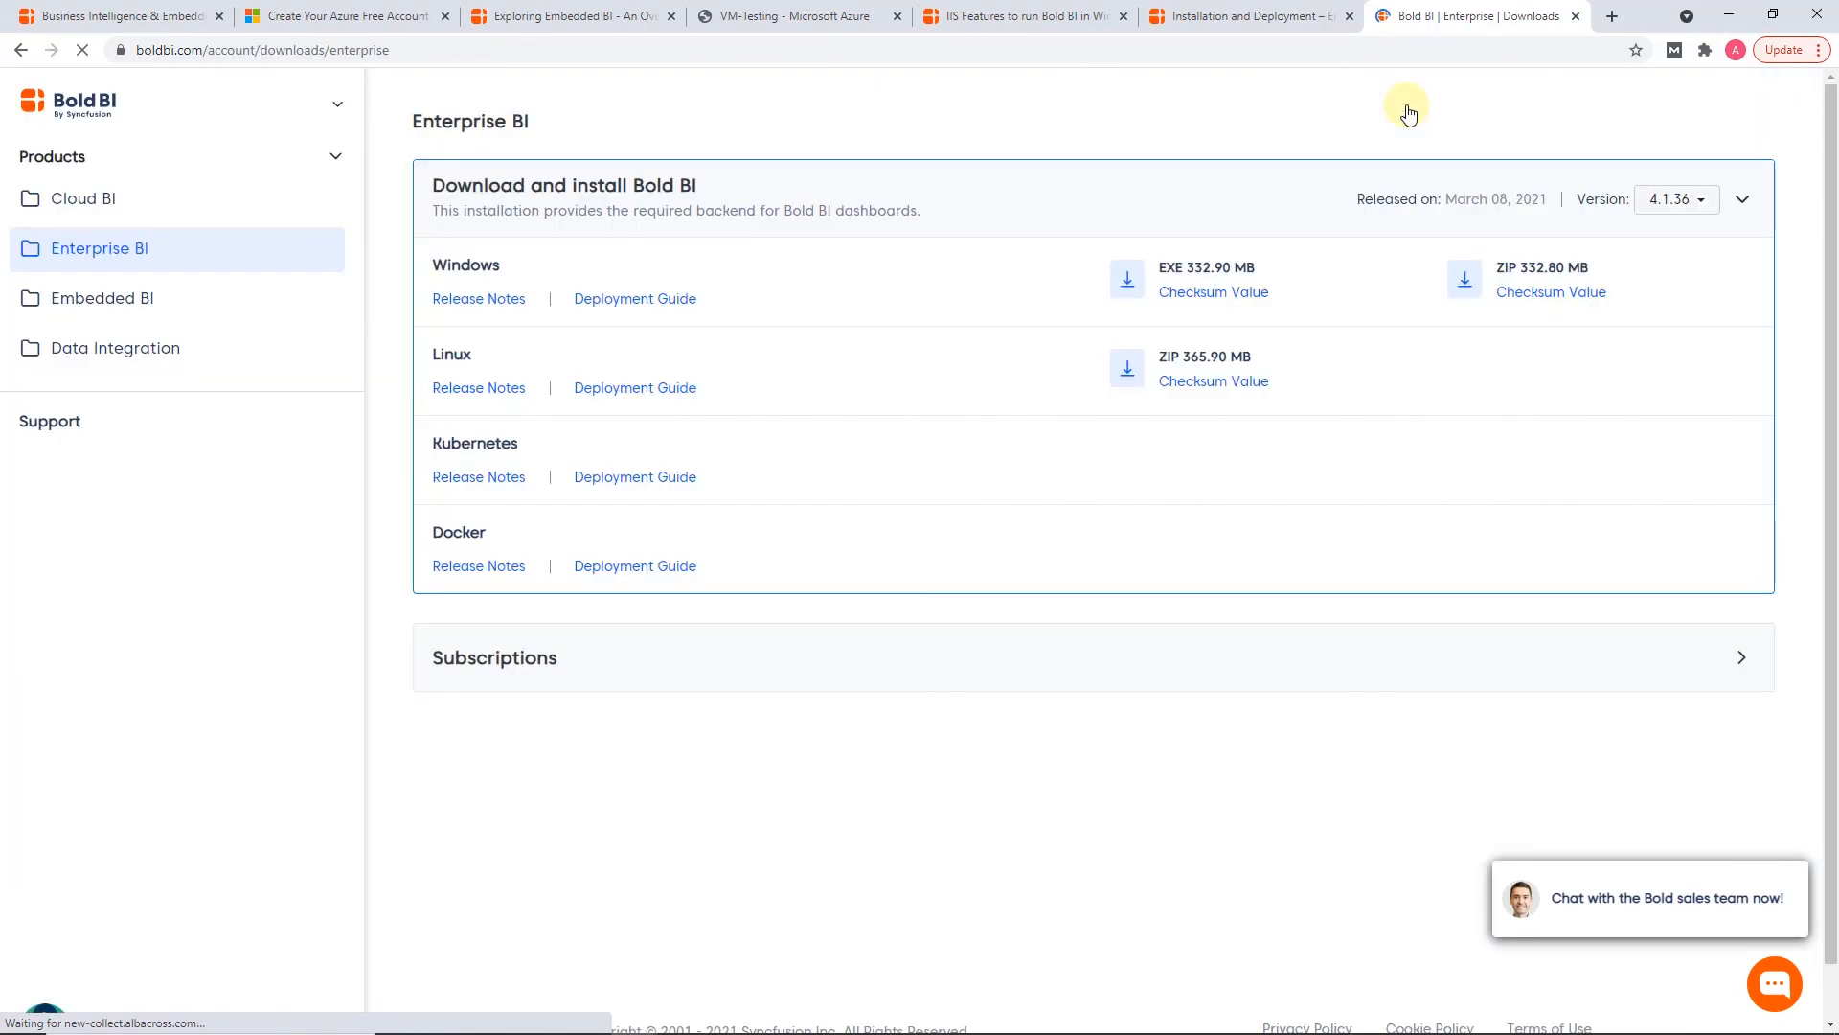
left_click(538, 662)
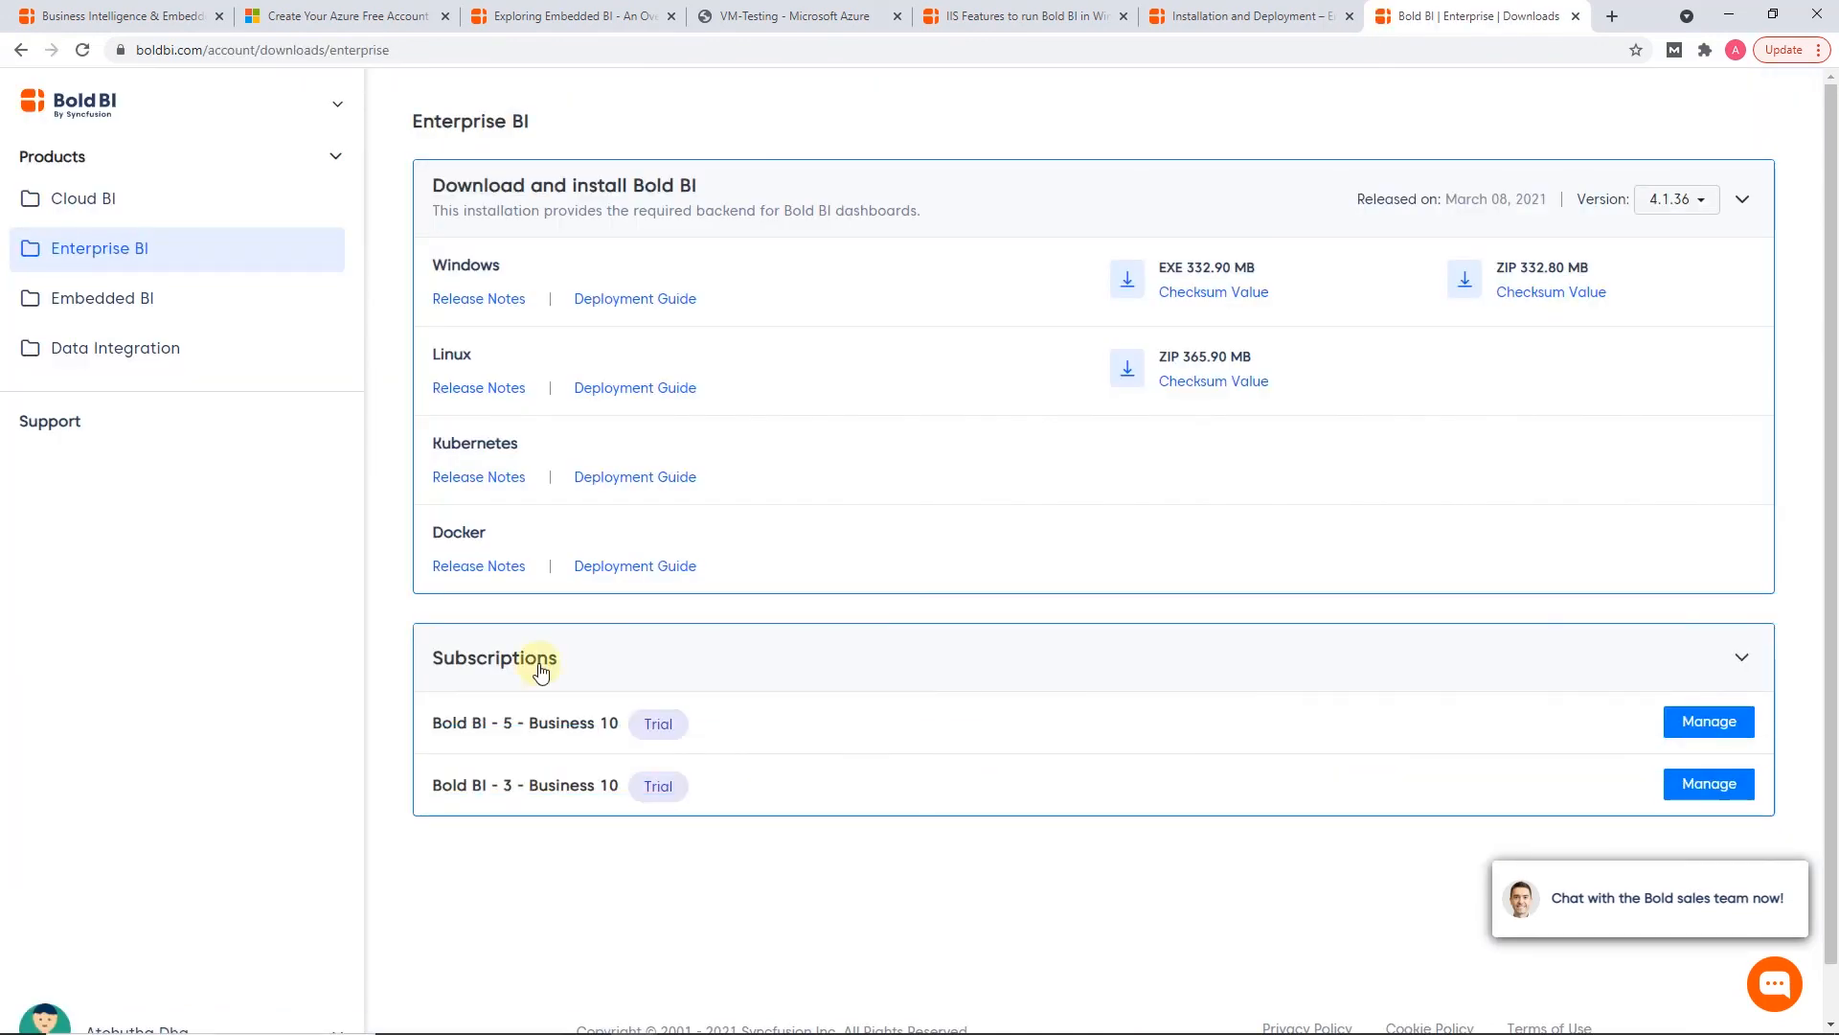